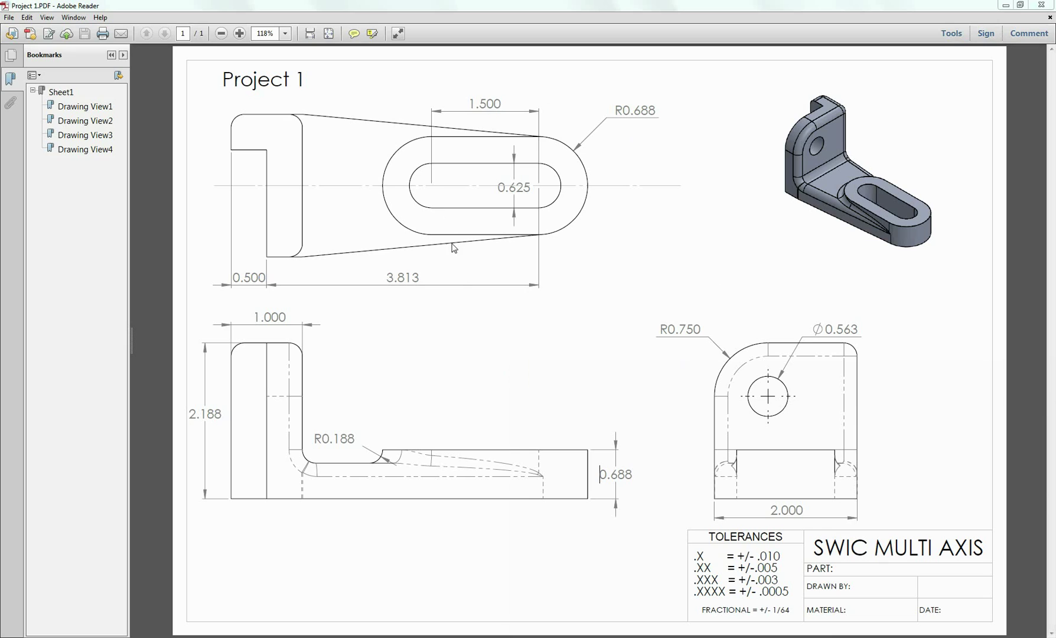
Examine the Project 1 drawing's top and front views for the flange outline, tapered arm sides and inside radius.
click(284, 129)
click(272, 135)
click(270, 215)
click(270, 117)
click(267, 121)
click(269, 117)
click(301, 116)
click(551, 137)
click(305, 266)
click(333, 466)
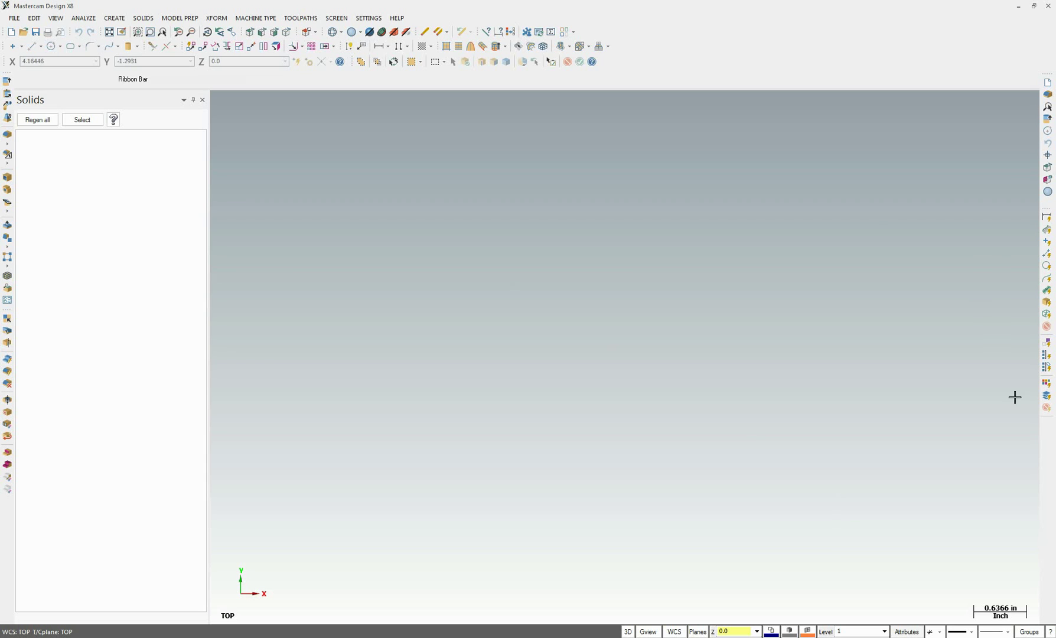
Switch to Mastercam and display the coordinate axes through the origin.
click(624, 197)
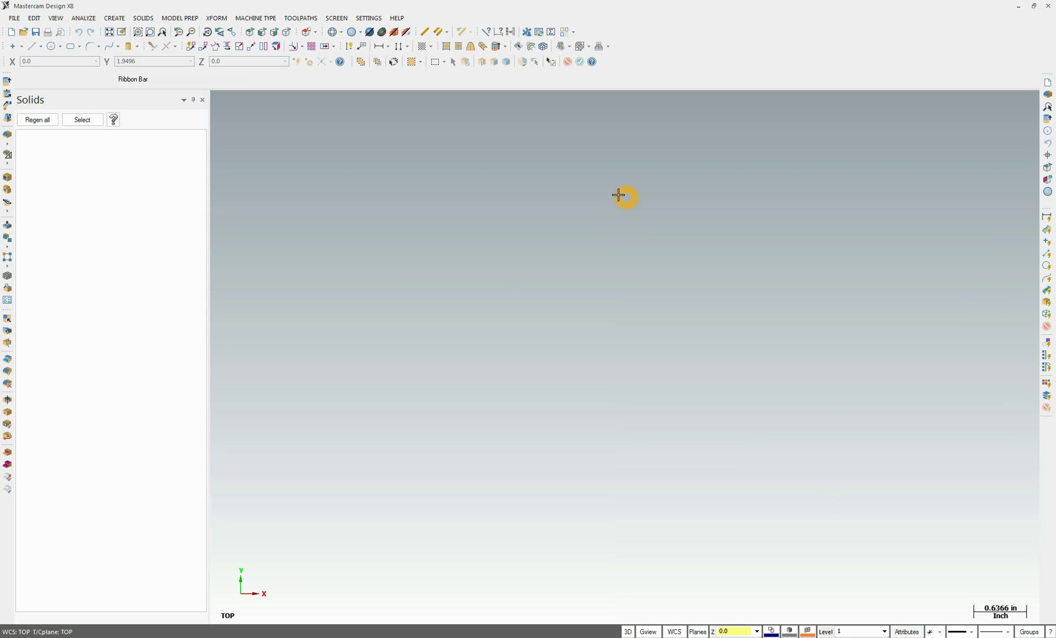
key(F9)
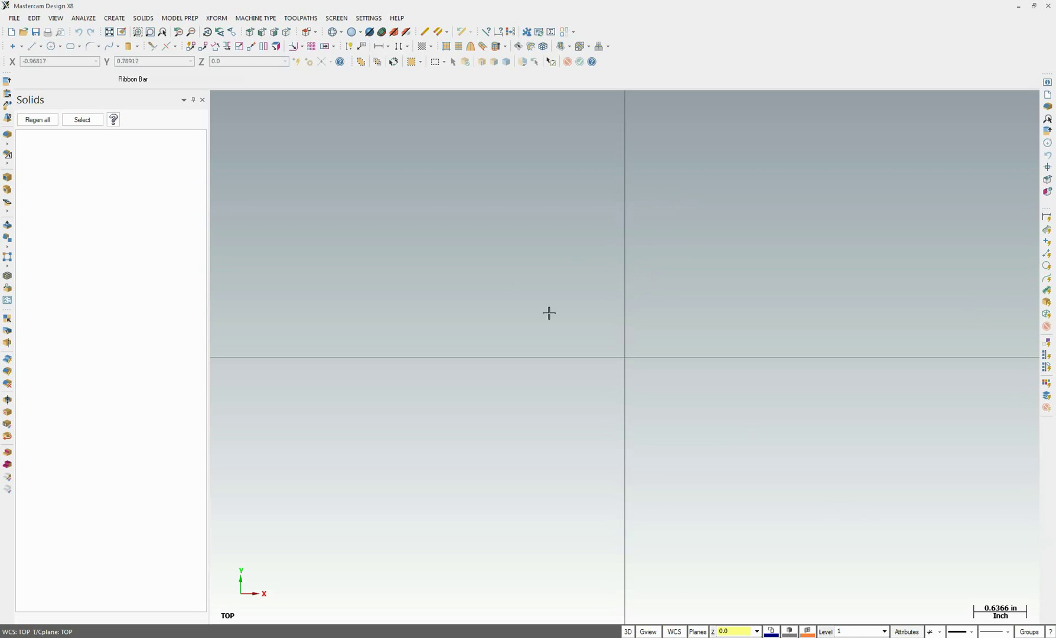
click(643, 348)
click(601, 273)
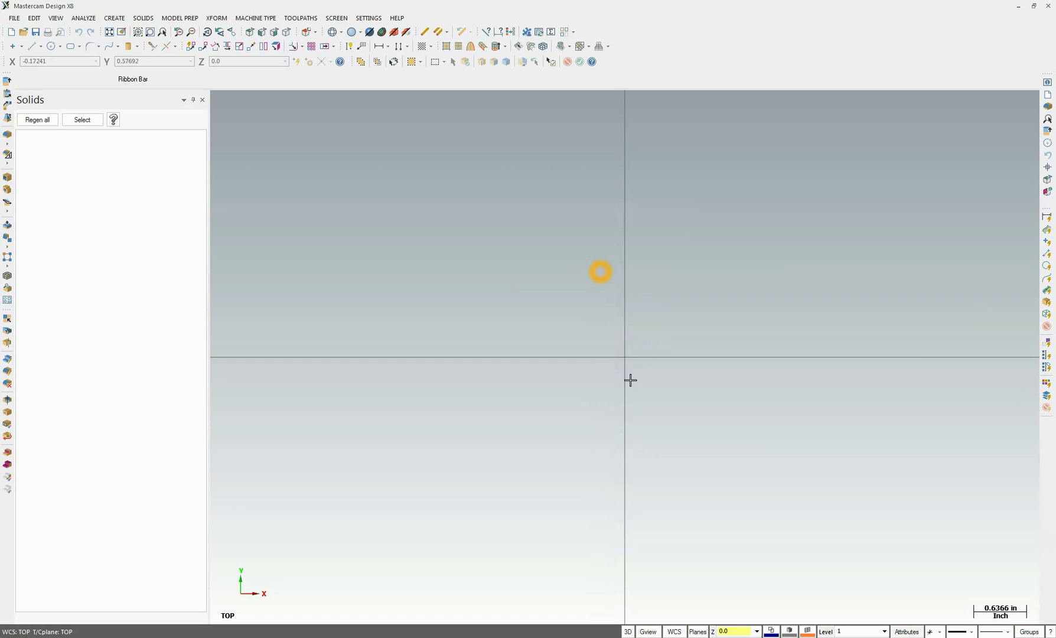
Open the level manager and name level 1 "Cad".
click(826, 632)
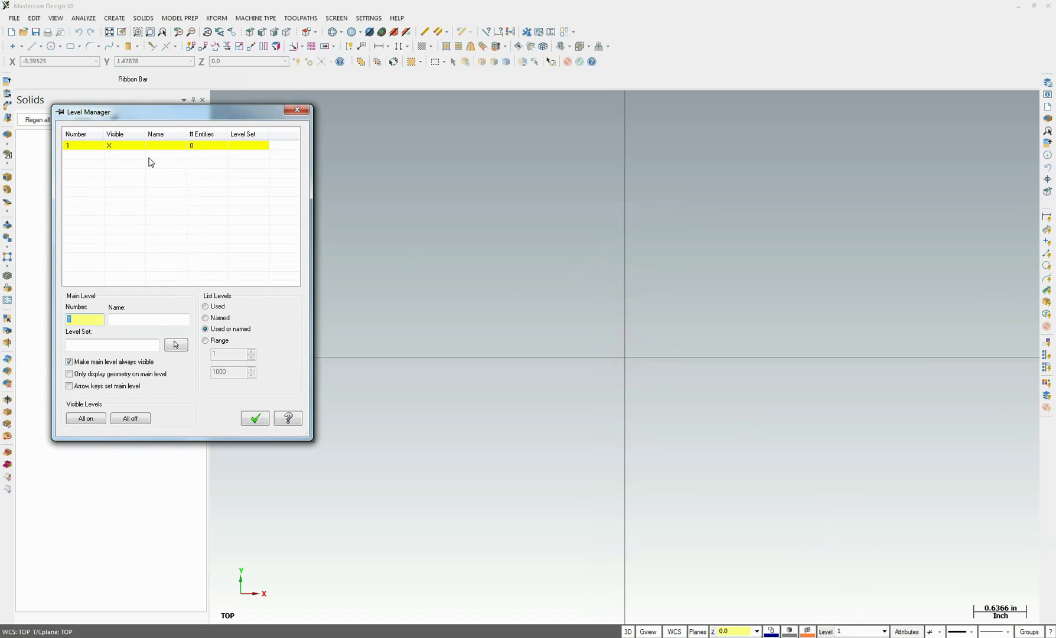
click(140, 158)
click(80, 150)
click(137, 156)
click(122, 319)
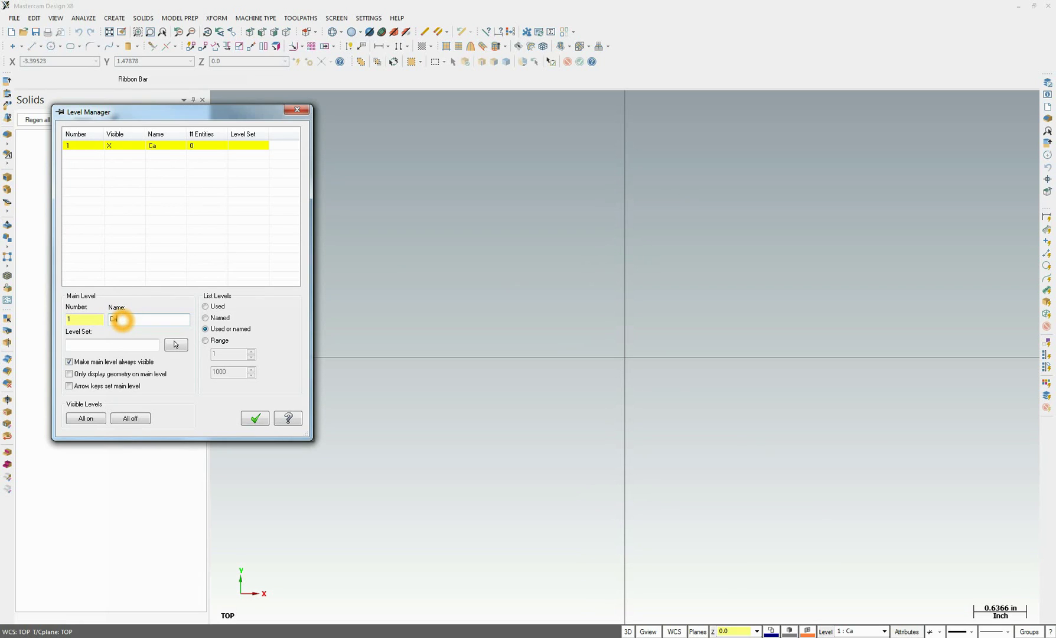
Add level number 2 and name it "Solids".
click(68, 157)
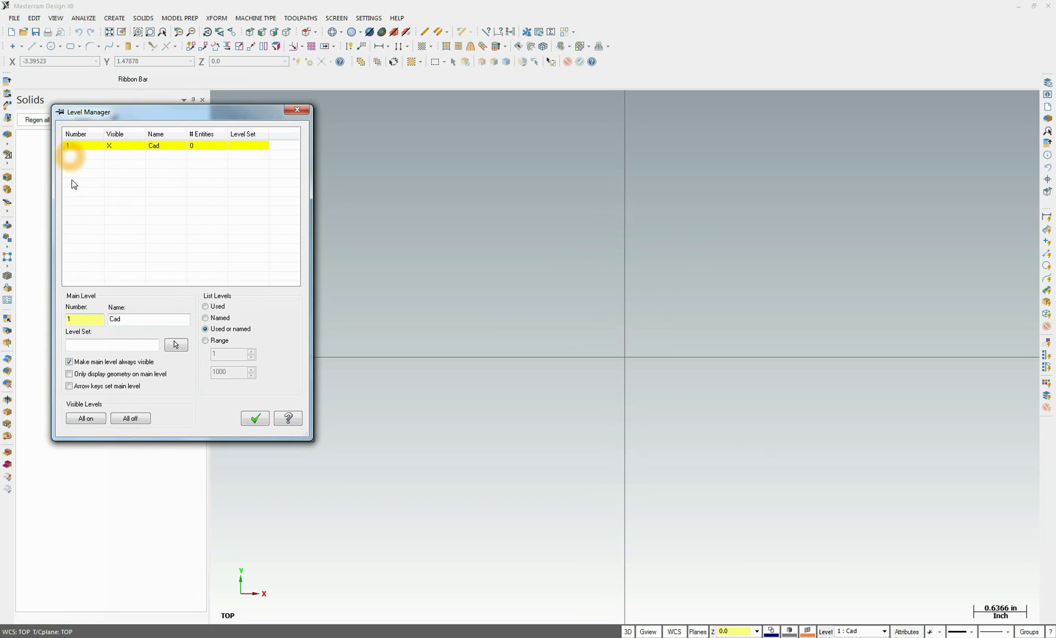
click(69, 320)
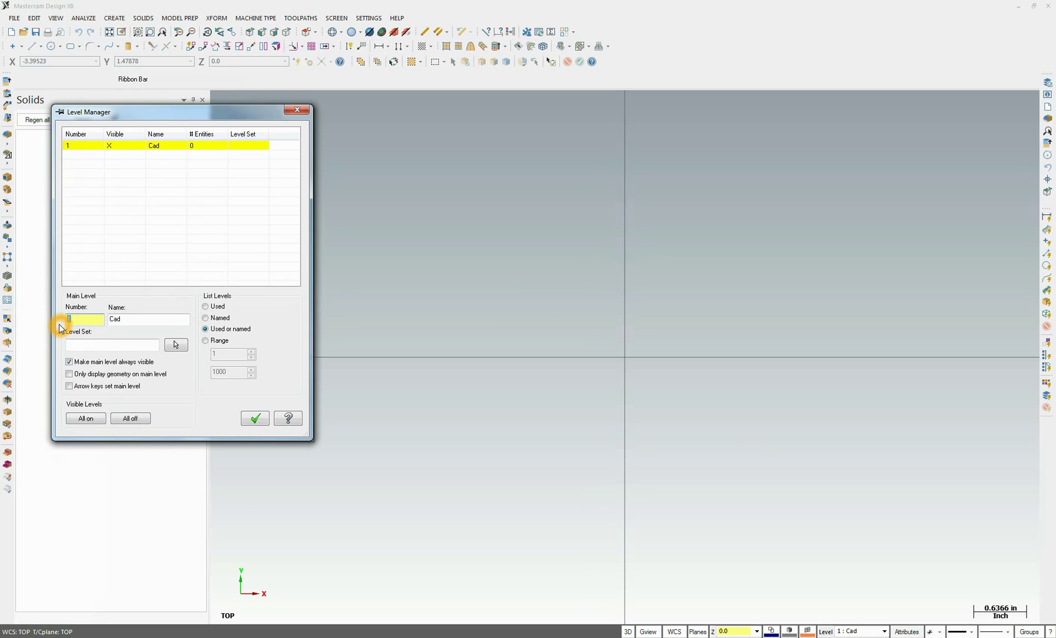
key(Tab)
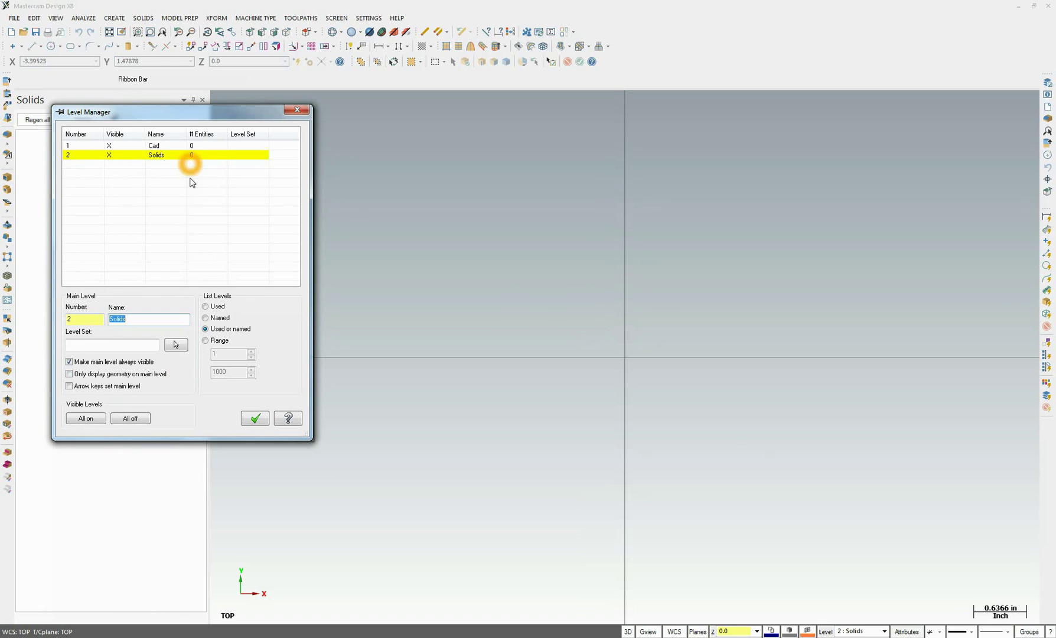
Make level 1, Cad, the main level and close the level manager.
click(81, 146)
click(81, 148)
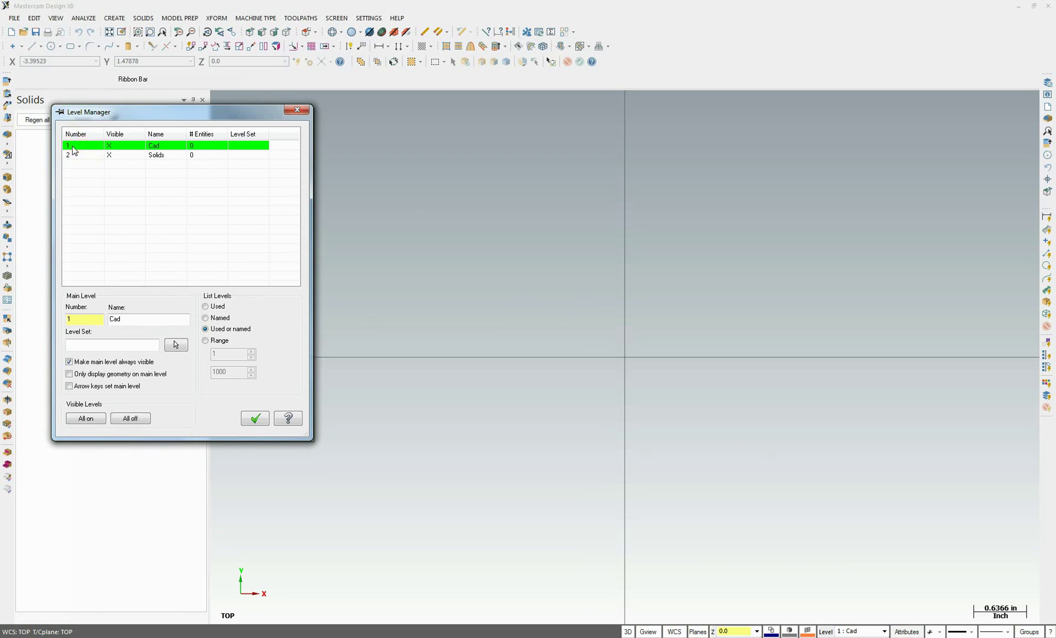
click(110, 147)
click(256, 420)
Start a rectangular shape and look up the flange rectangle's overall width and thickness in the Project 1 drawing in Adobe Reader.
click(71, 47)
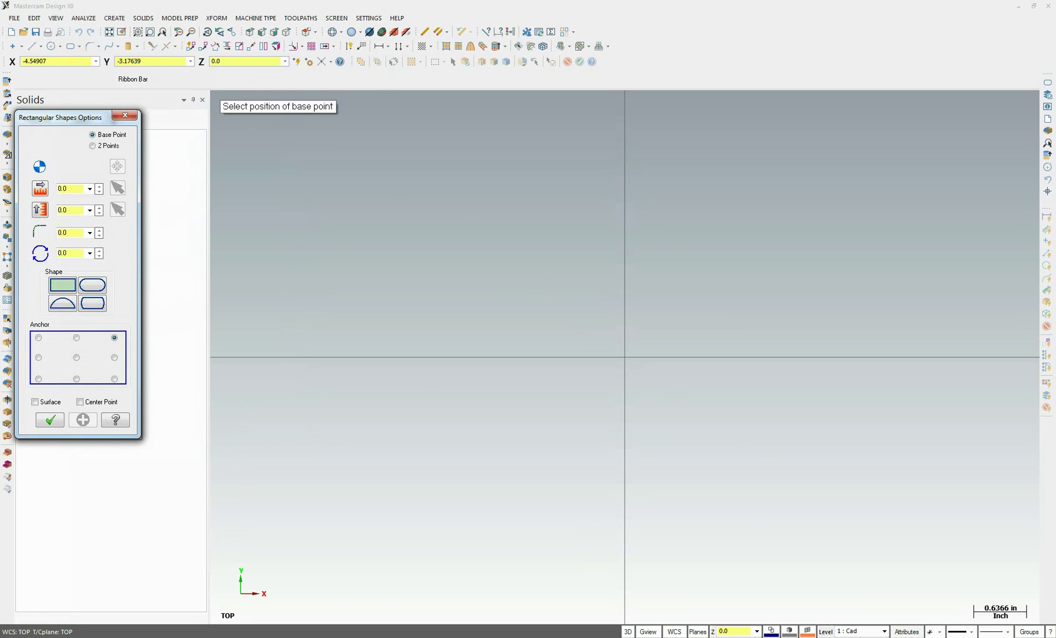
key(alt+Tab)
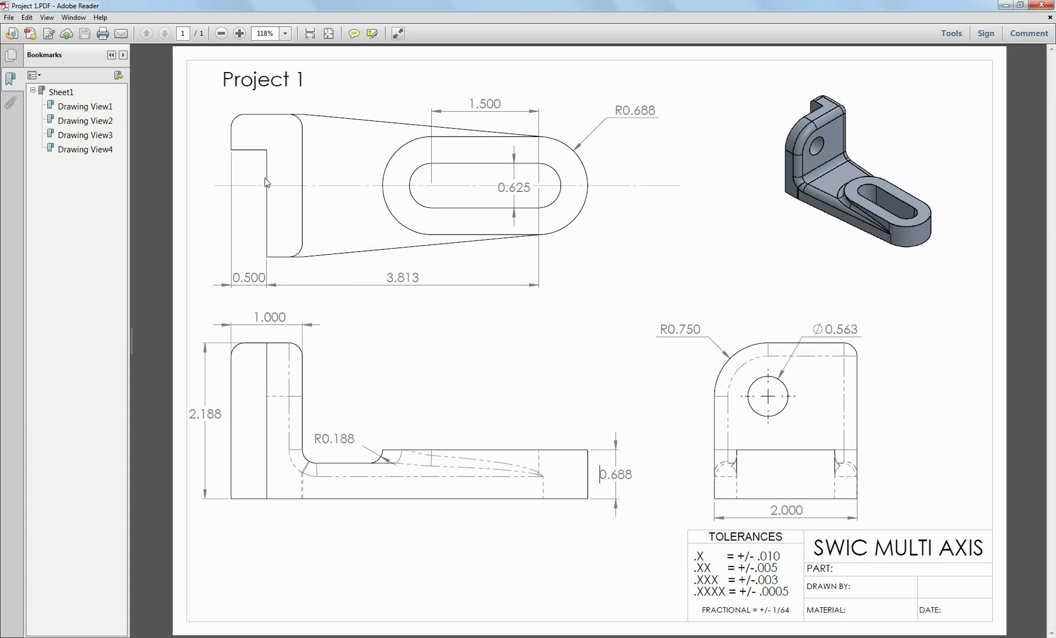
click(270, 257)
click(308, 118)
click(307, 113)
drag(766, 509, 806, 512)
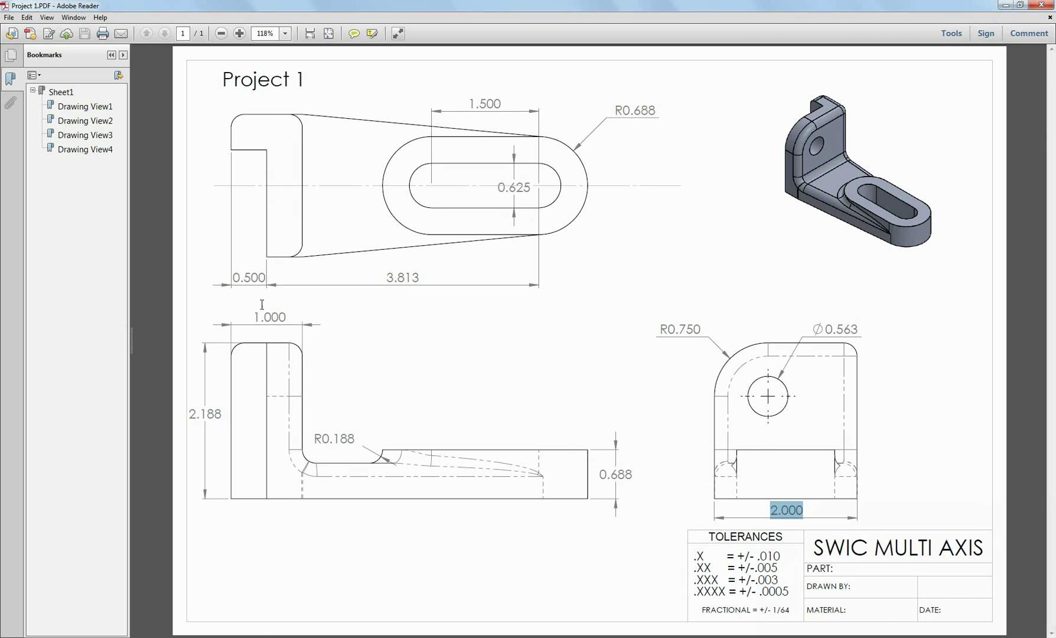
drag(239, 277, 267, 279)
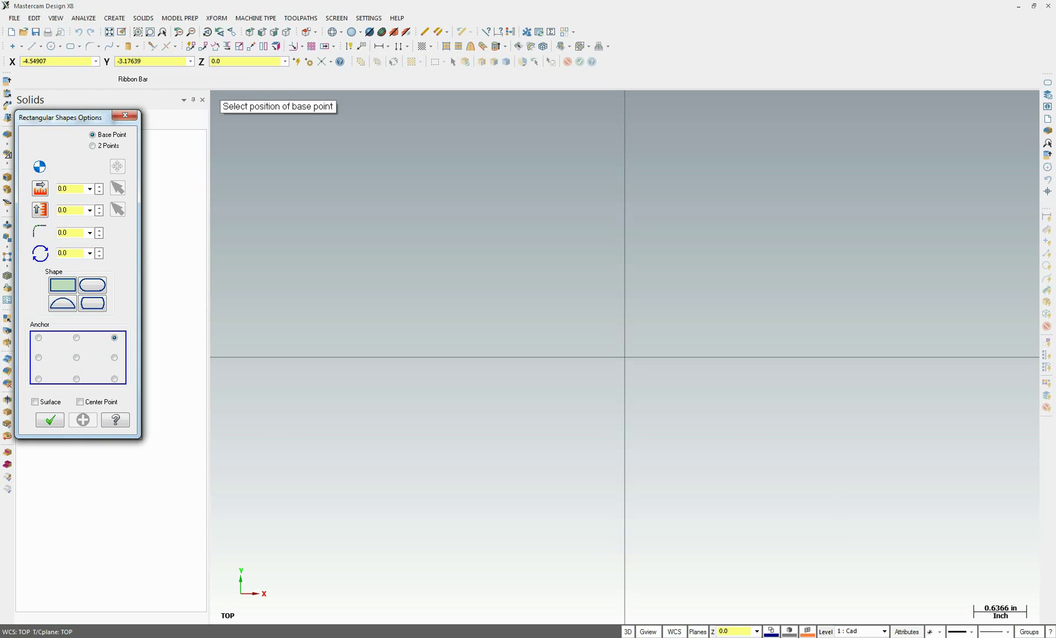
Back in Mastercam, set the rectangle's width to 0.5 and height to 2.0, keeping corner radius and rotation at 0.0.
double_click(72, 192)
text(.)
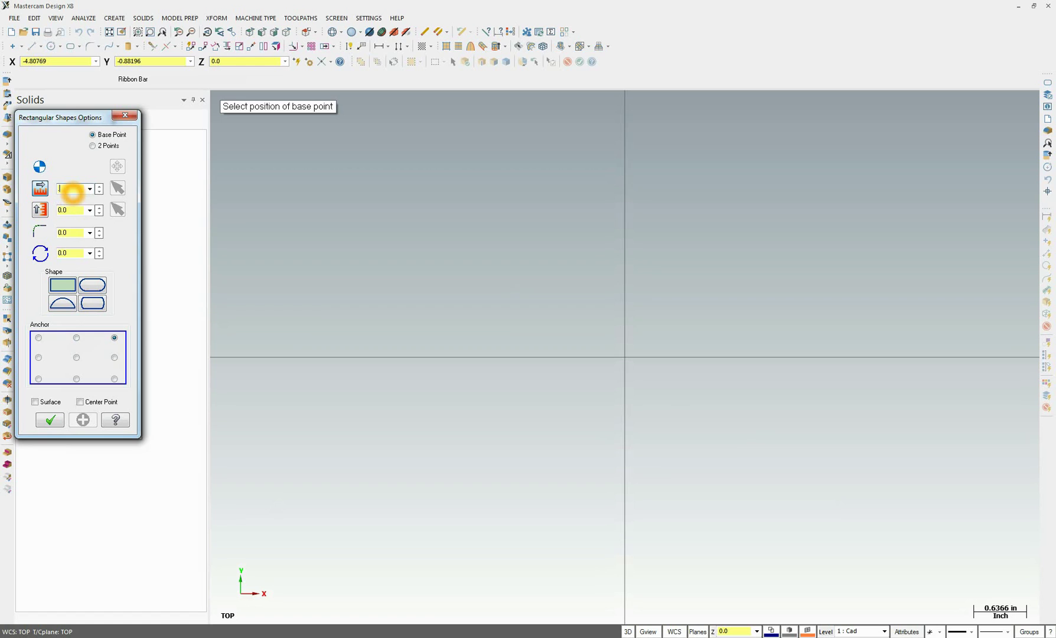
text(5)
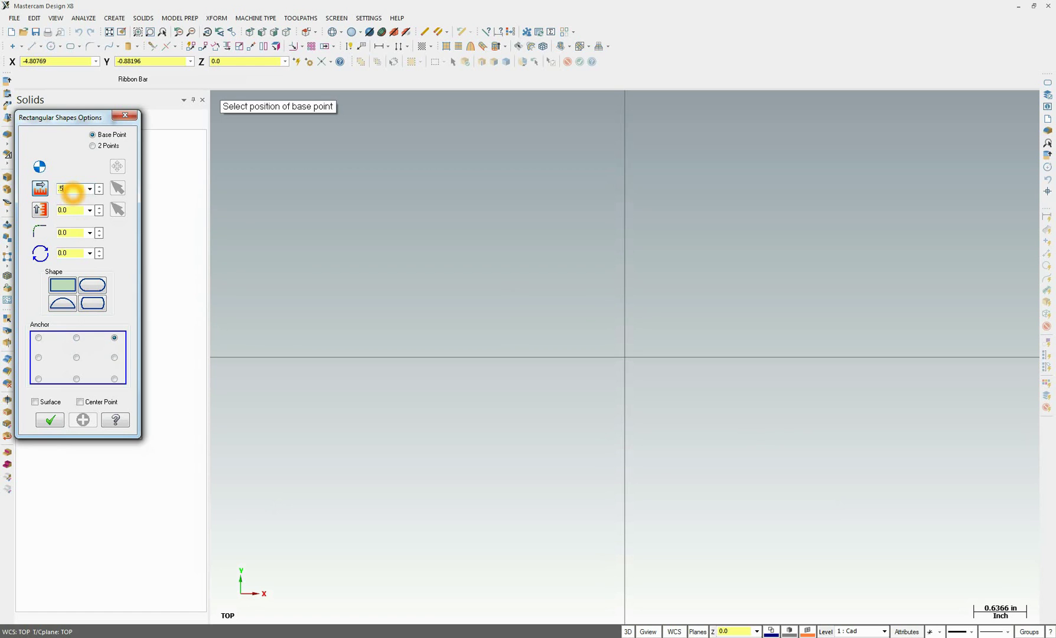
double_click(65, 210)
text(2)
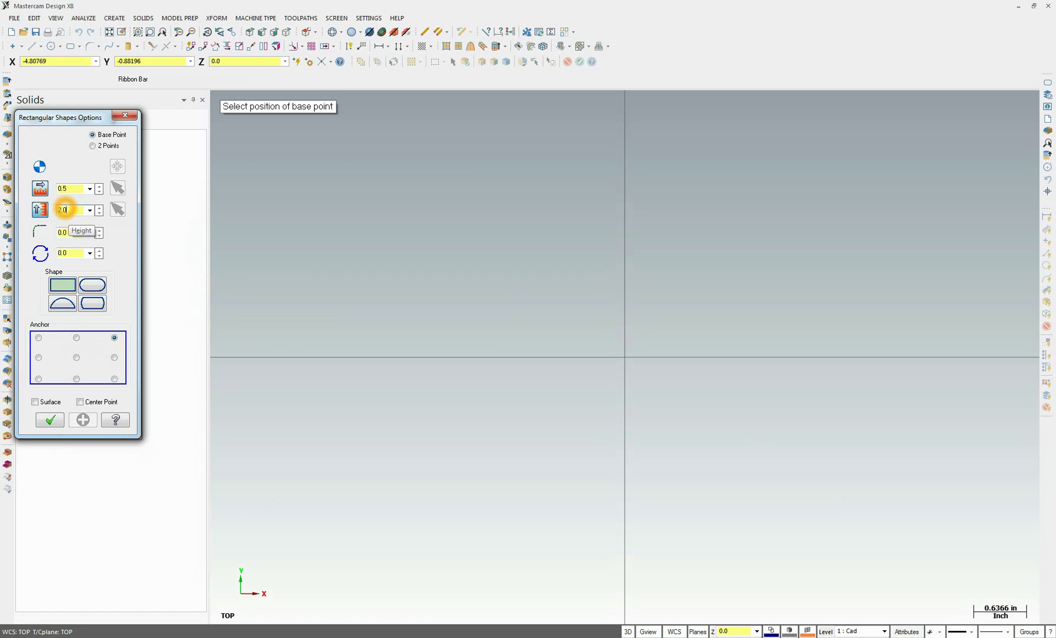
double_click(72, 235)
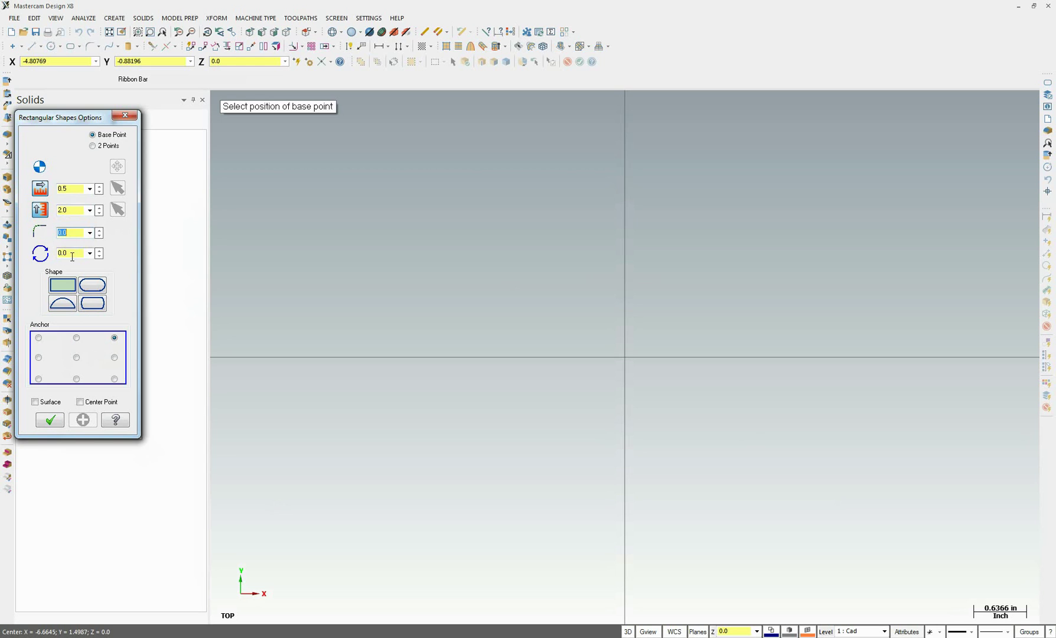
double_click(72, 254)
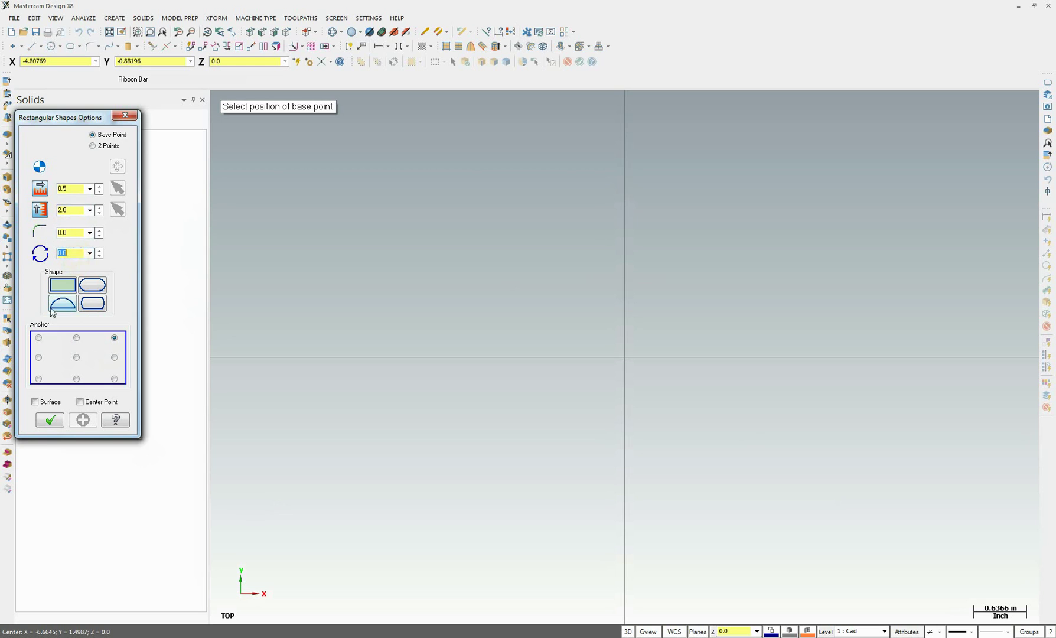
Anchor the rectangle at the midpoint of its left side, place it at the origin and finish the shape.
click(38, 357)
click(38, 358)
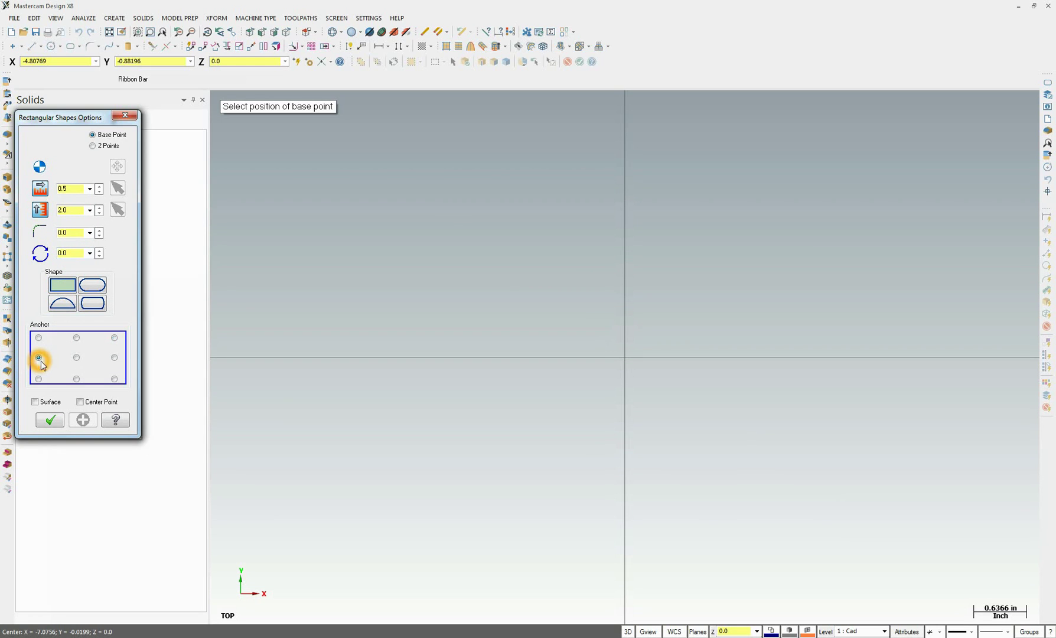
click(625, 357)
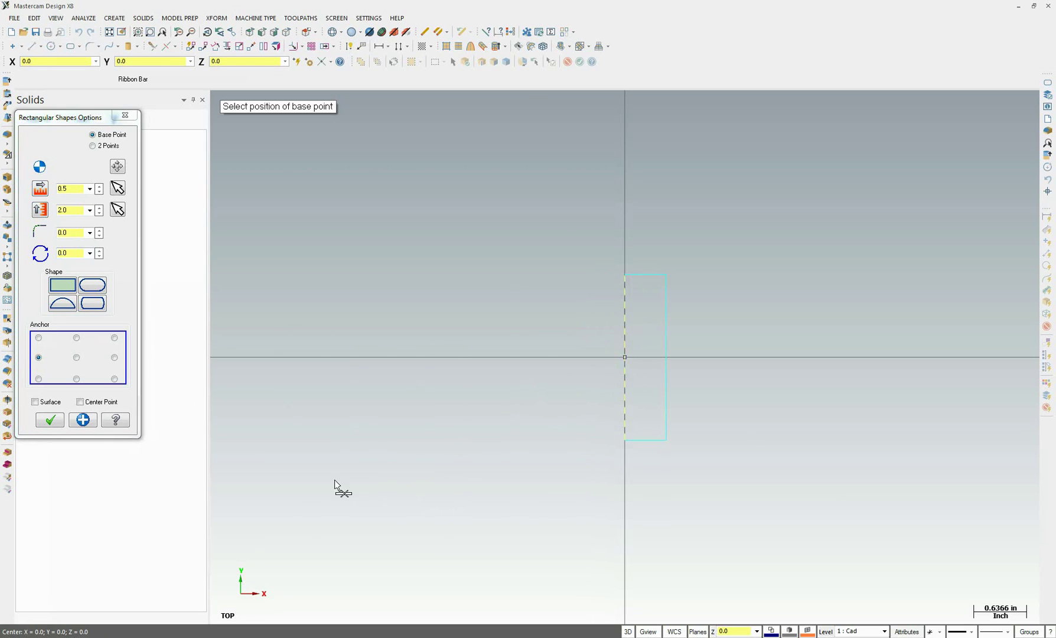
click(269, 571)
click(125, 117)
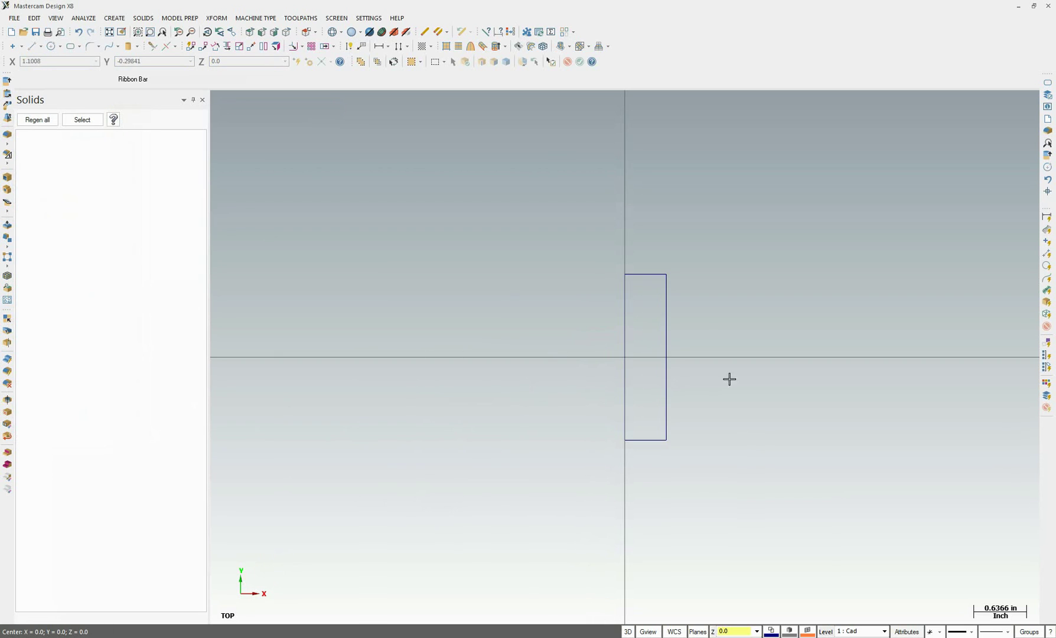
click(601, 368)
click(534, 479)
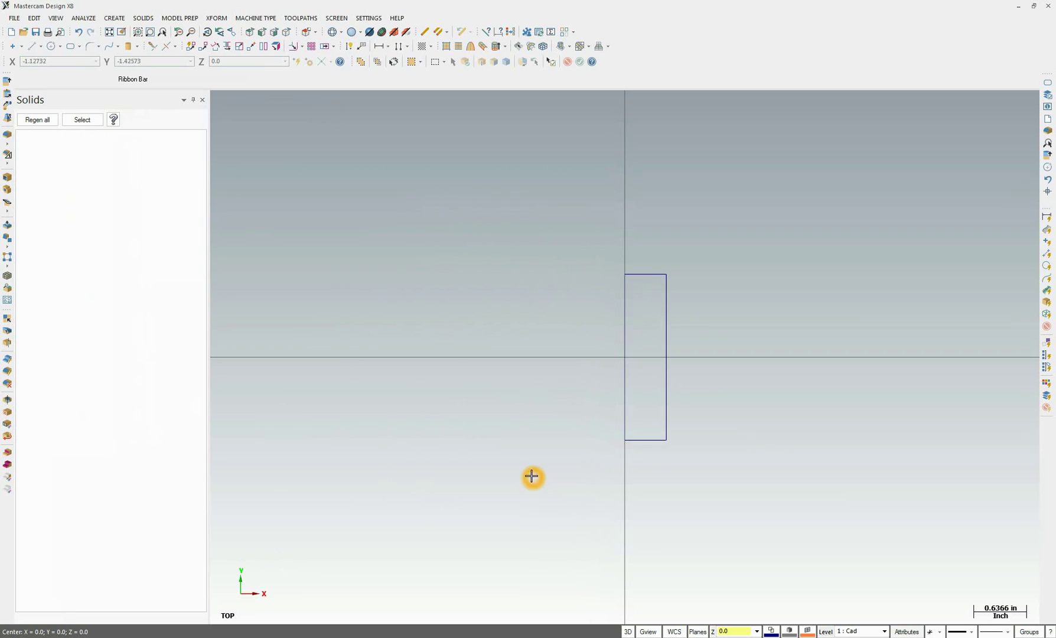
Return to the Project 1 drawing and examine the top view from the flange to the rounded slotted end.
key(alt+Tab)
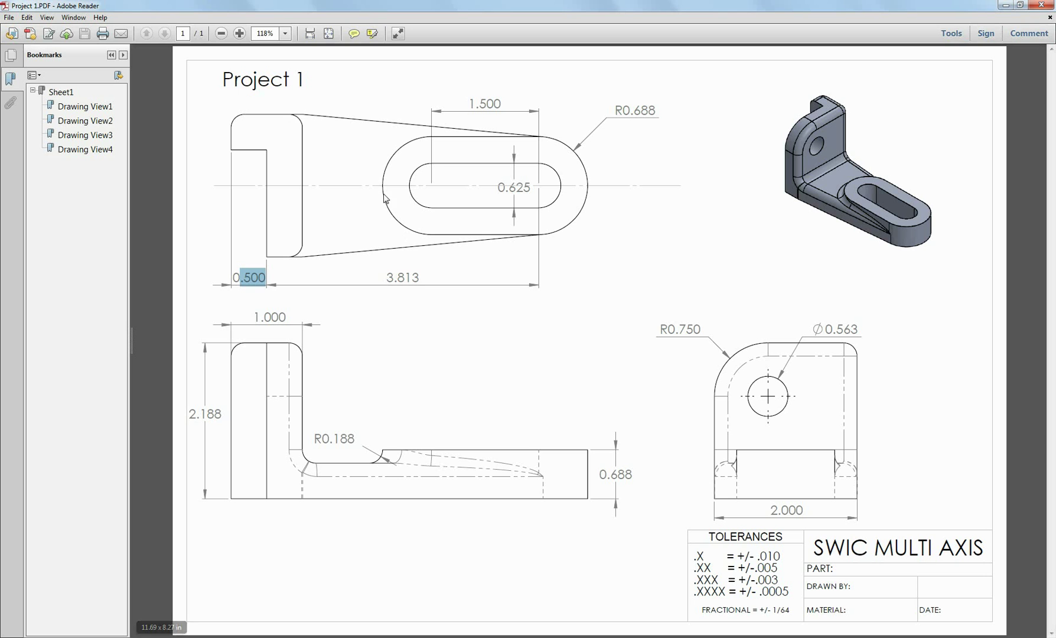
click(384, 195)
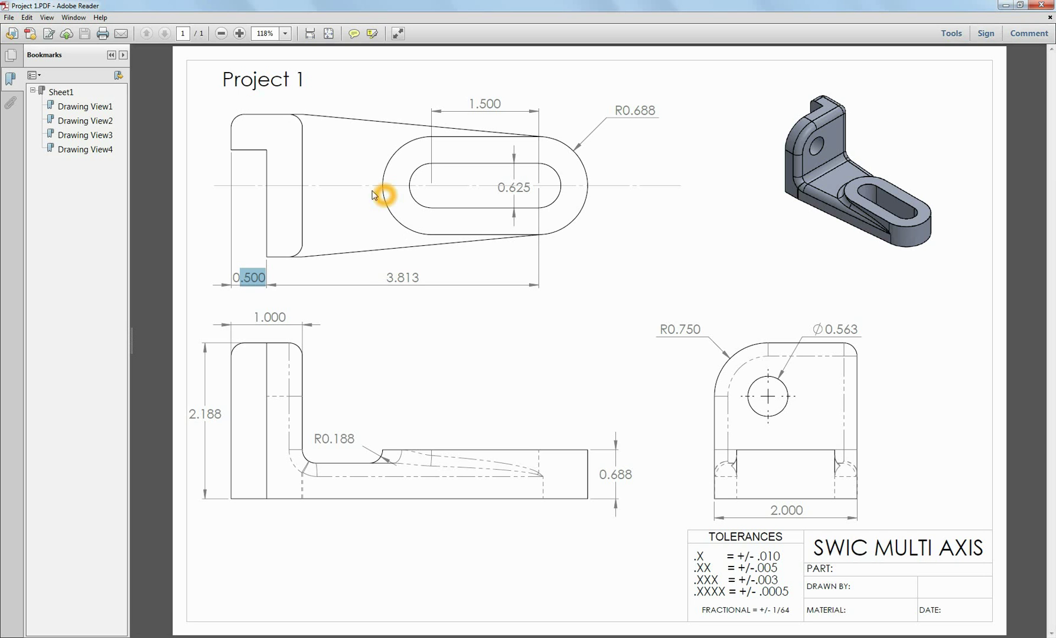
click(728, 201)
click(293, 189)
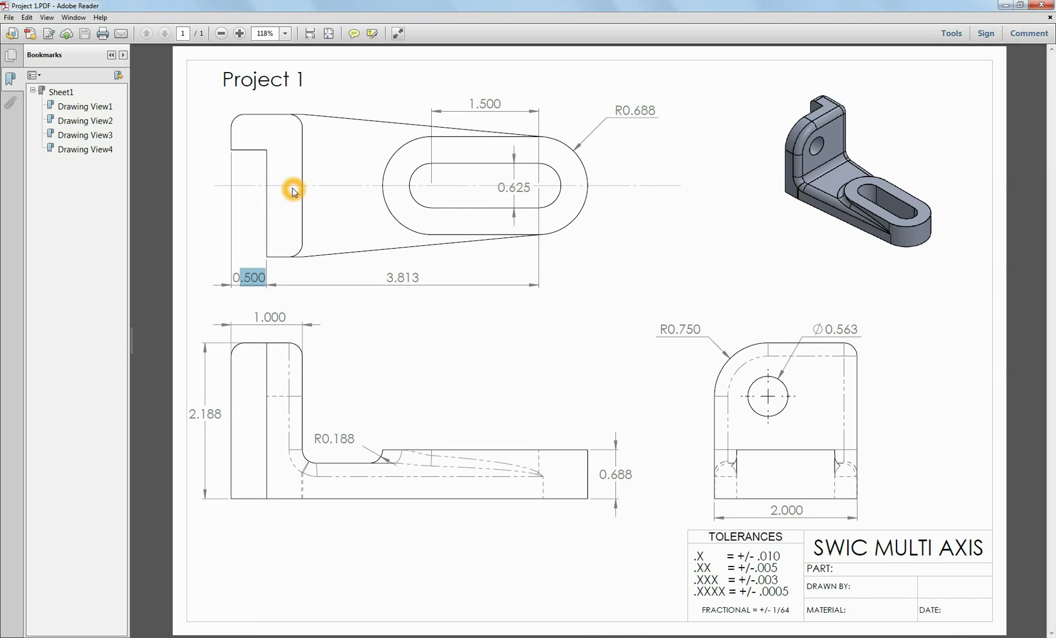
click(307, 239)
mouse_move(267, 637)
click(267, 591)
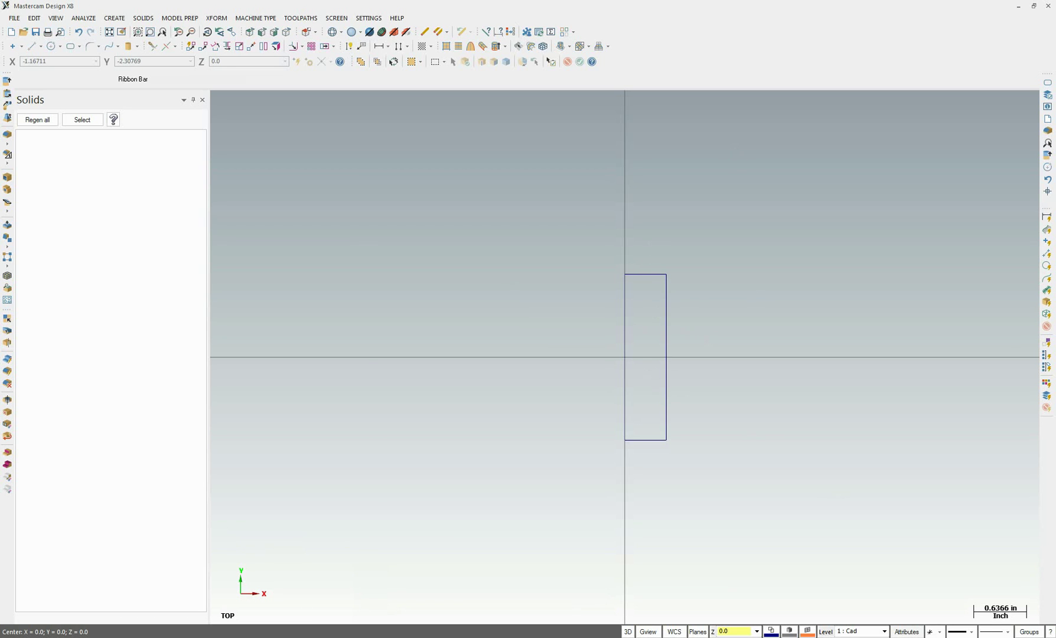
click(237, 636)
click(556, 130)
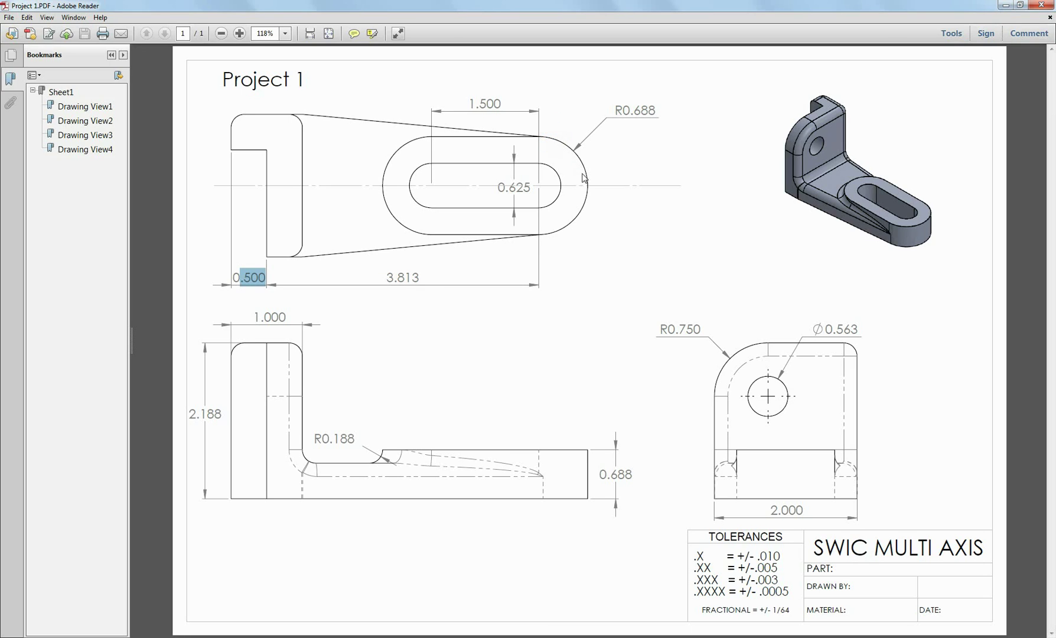
Check the drawing for the slotted end's outer radius and the distance from the flange step to its arc center.
drag(630, 111, 655, 112)
click(648, 148)
click(631, 146)
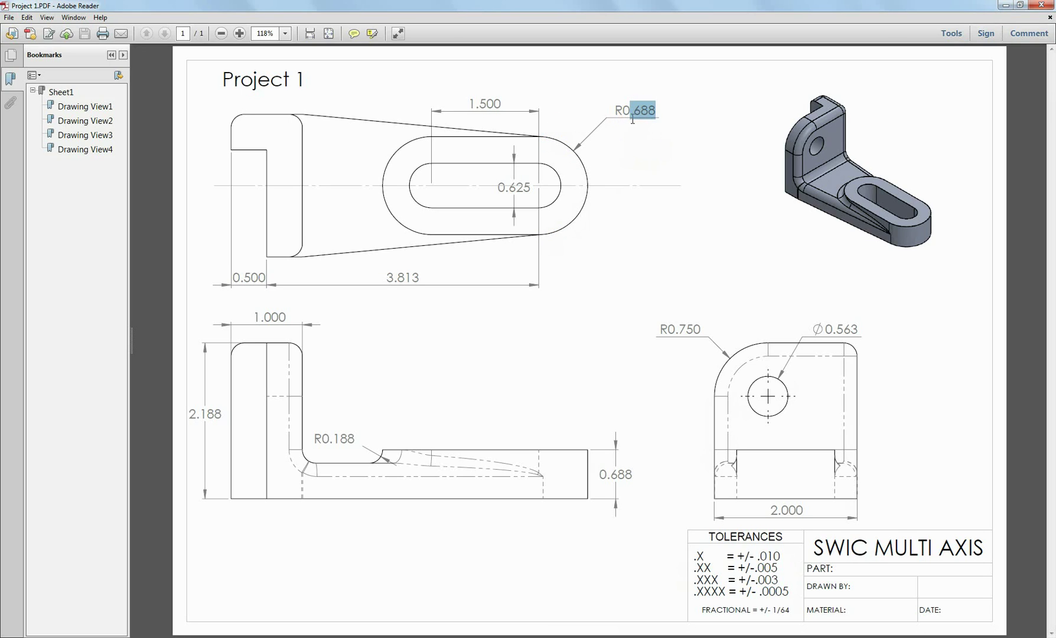
click(641, 117)
drag(384, 283, 439, 284)
click(422, 278)
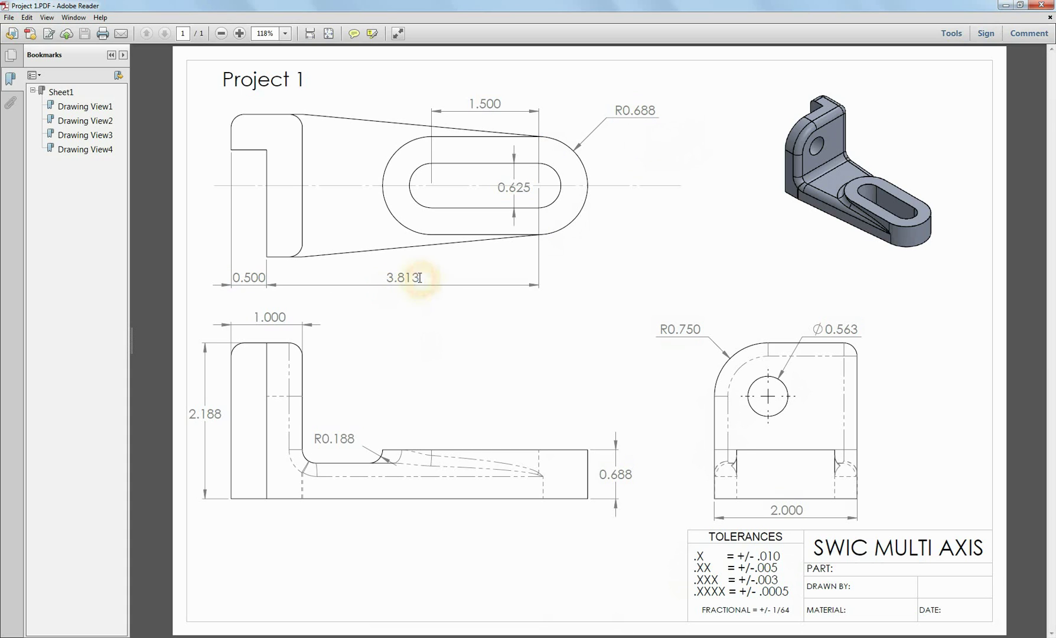
click(270, 189)
click(267, 187)
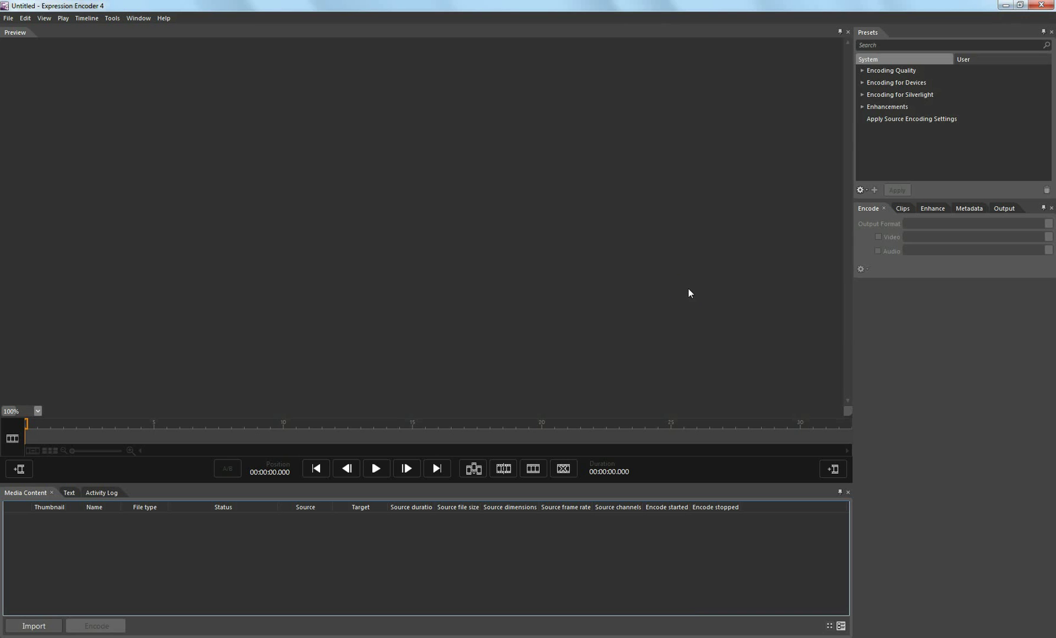
Close the Expression Encoder window without saving the job changes.
click(689, 290)
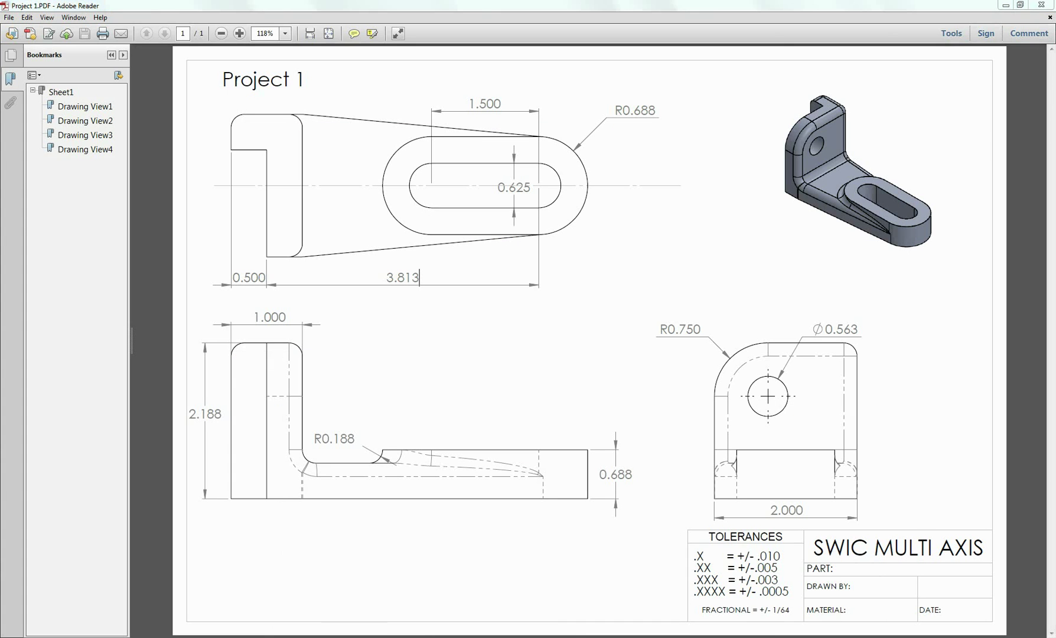
right_click(353, 636)
click(342, 625)
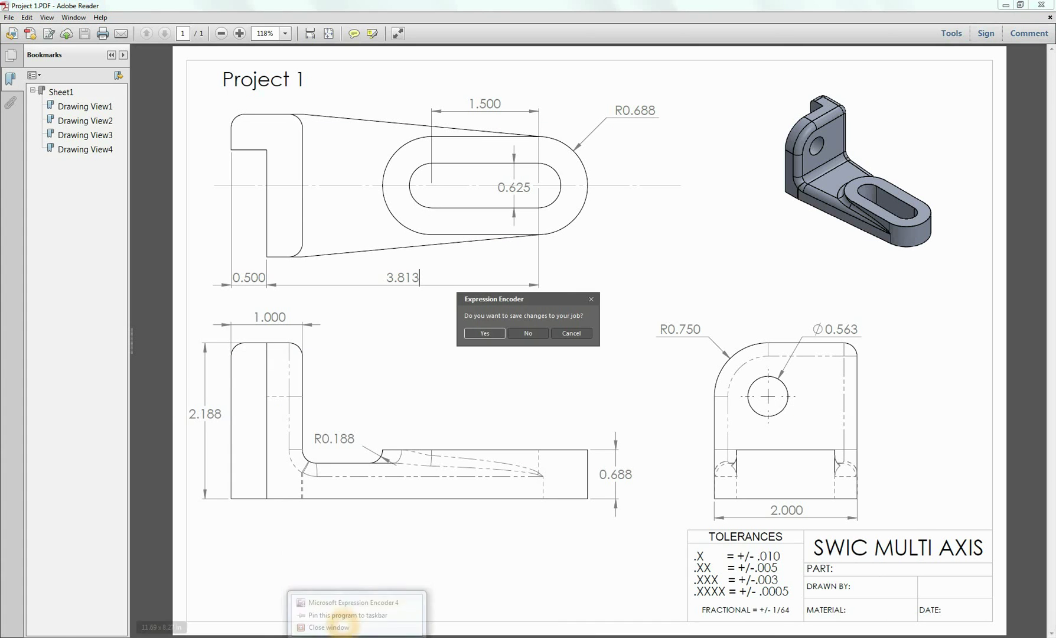
click(528, 334)
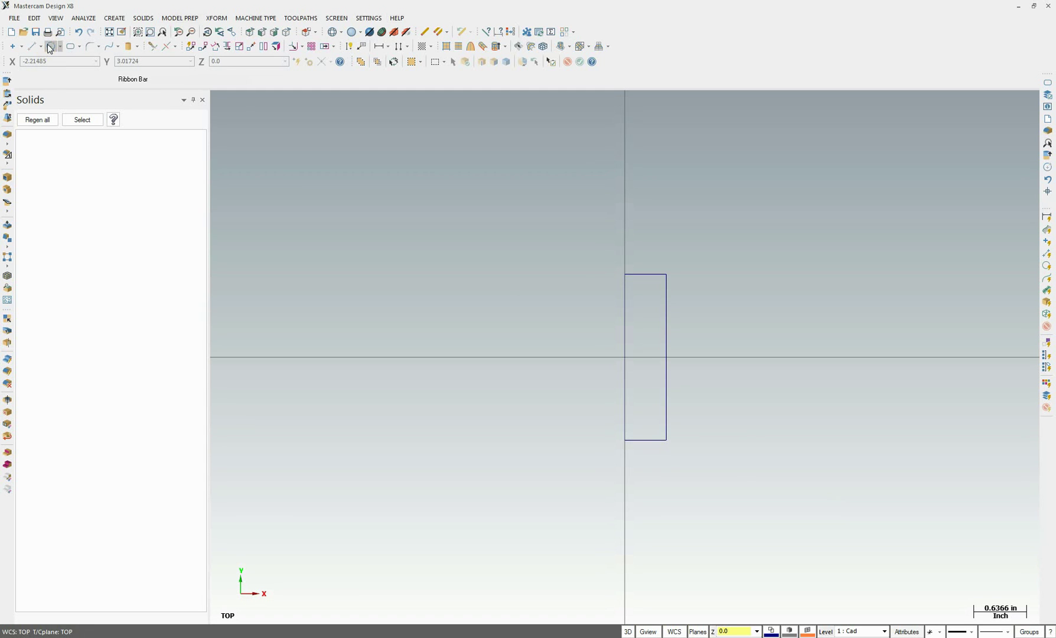
Try to place a circle of radius 0.688 centered at X 3.813, Y 0.
click(50, 46)
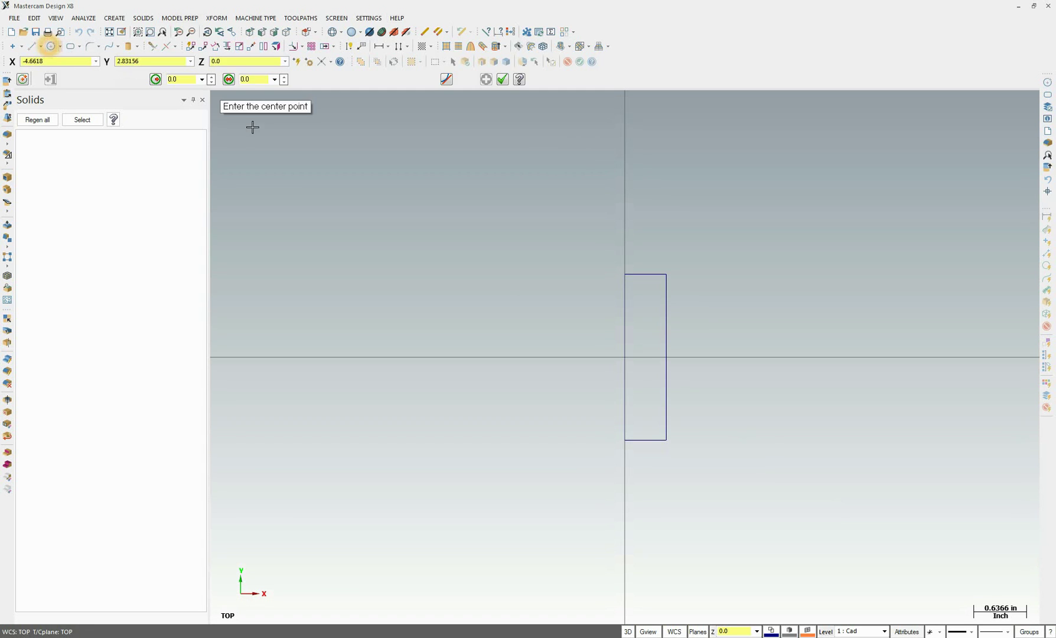
click(183, 79)
key(BackSpace)
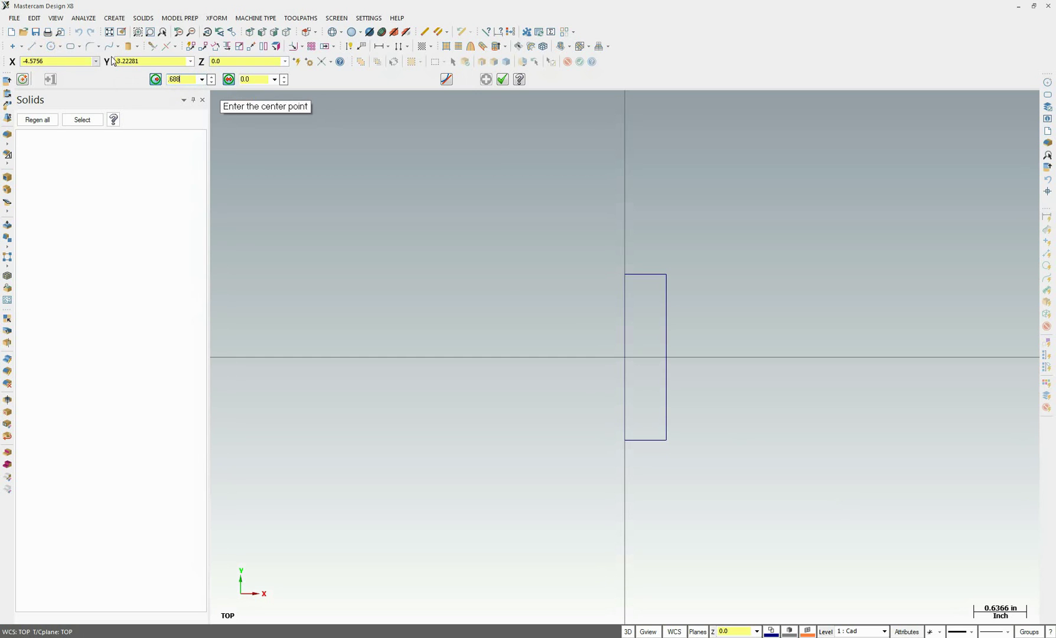
click(183, 79)
click(184, 79)
click(62, 61)
text(3.813)
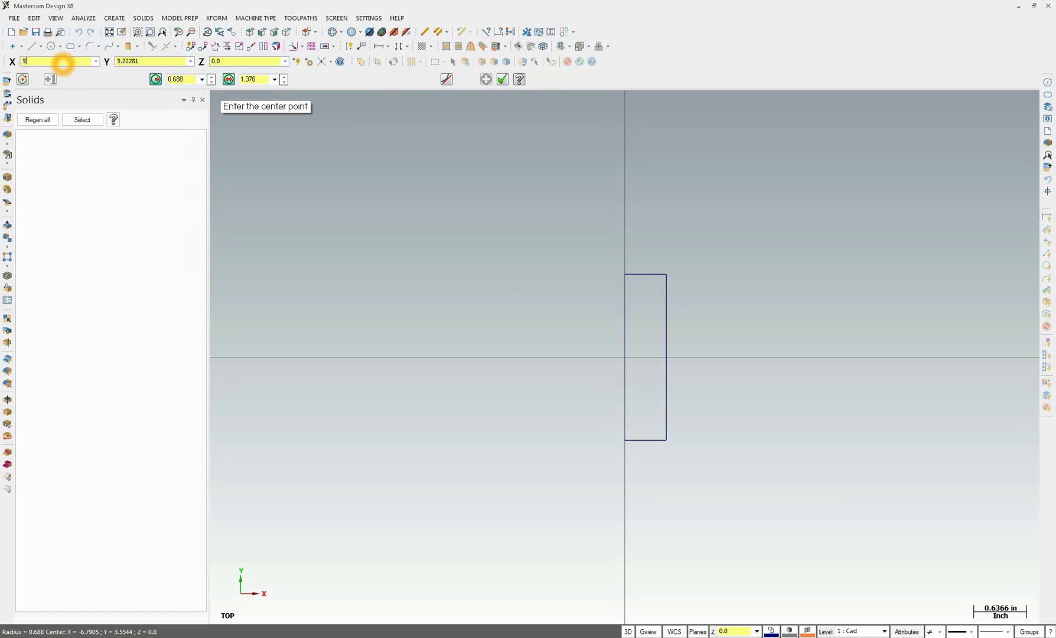
click(148, 61)
text(0)
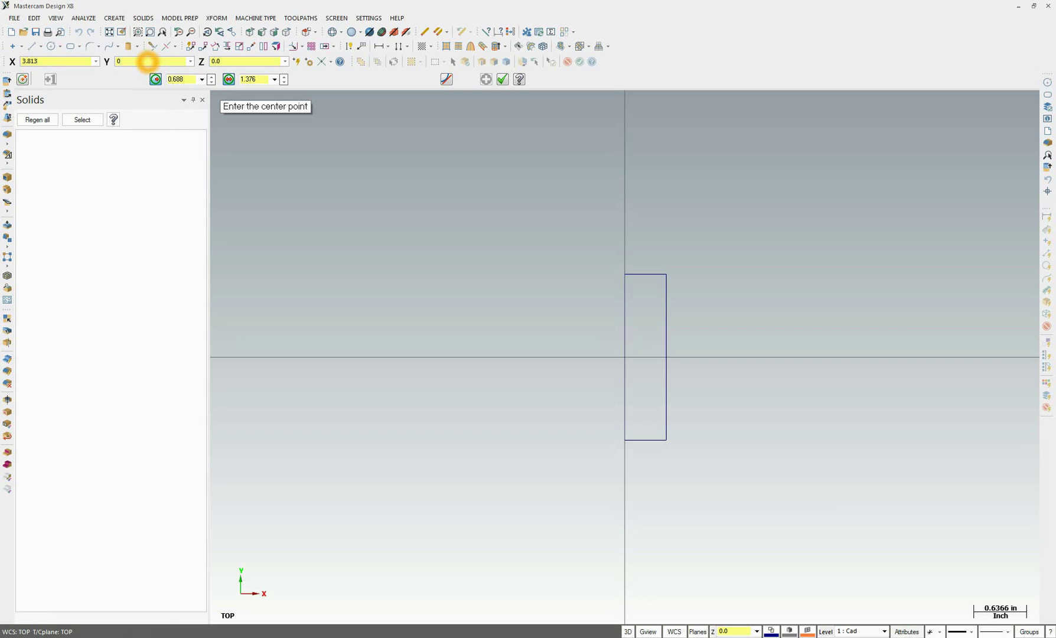
key(Tab)
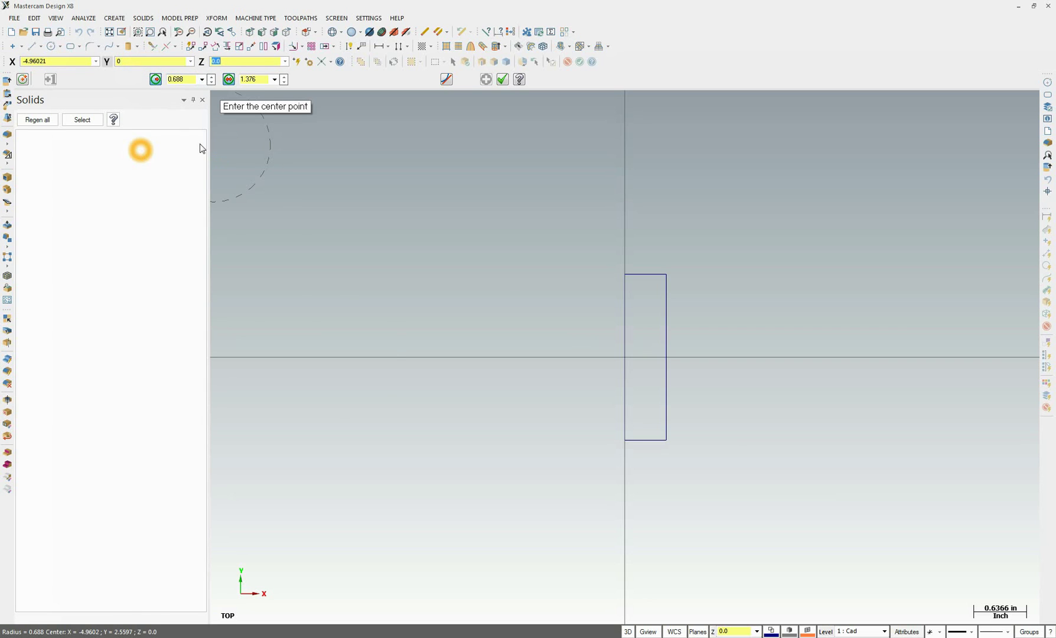
key(Return)
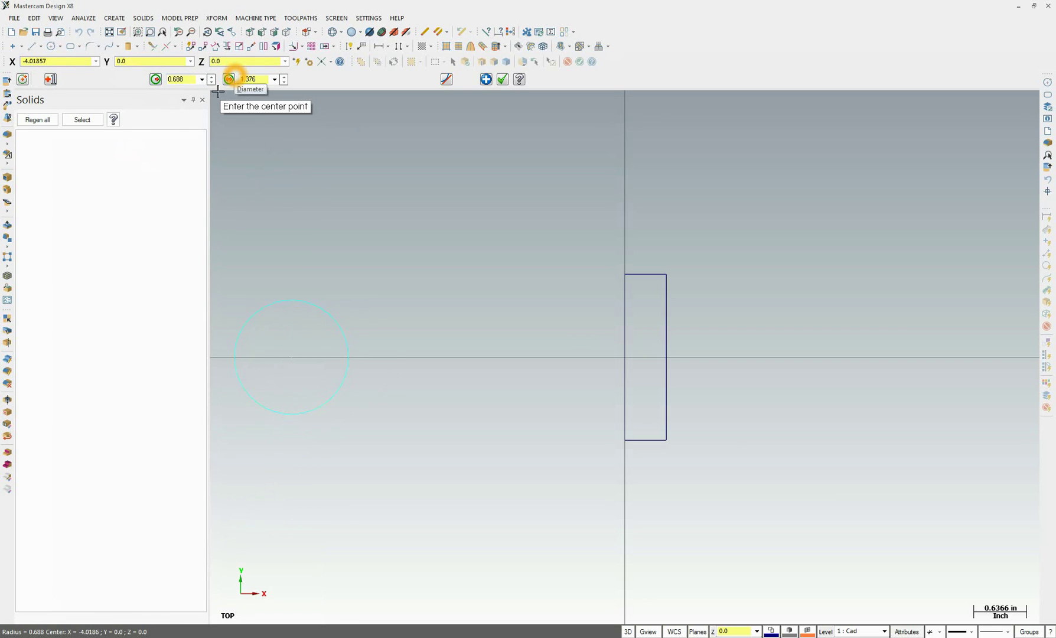
Leave the circle command and delete the circle on the negative X side of the origin.
click(295, 334)
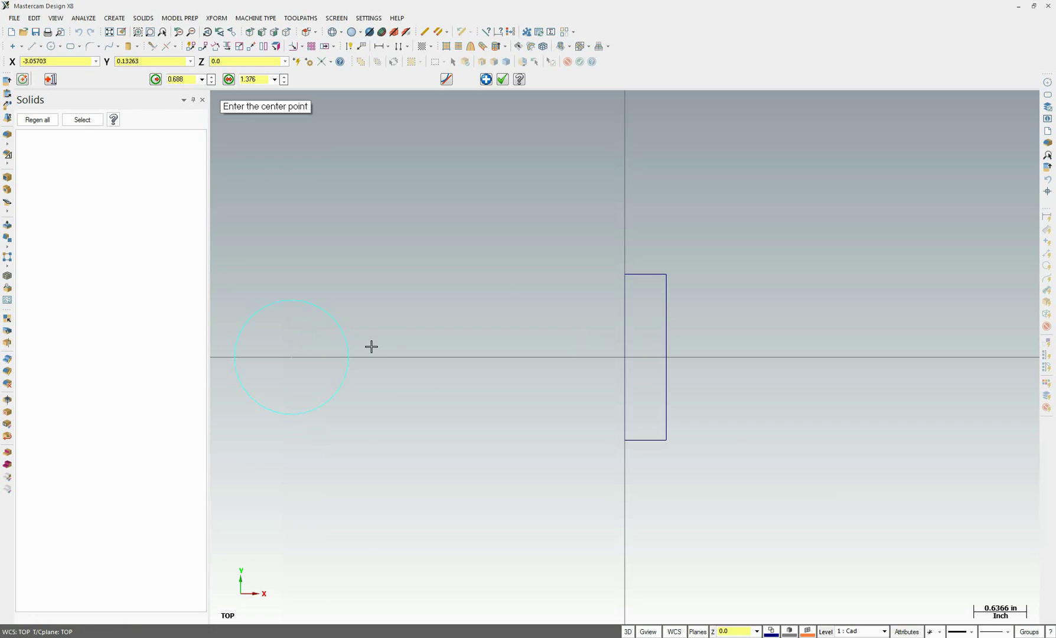
key(Escape)
click(341, 328)
key(Delete)
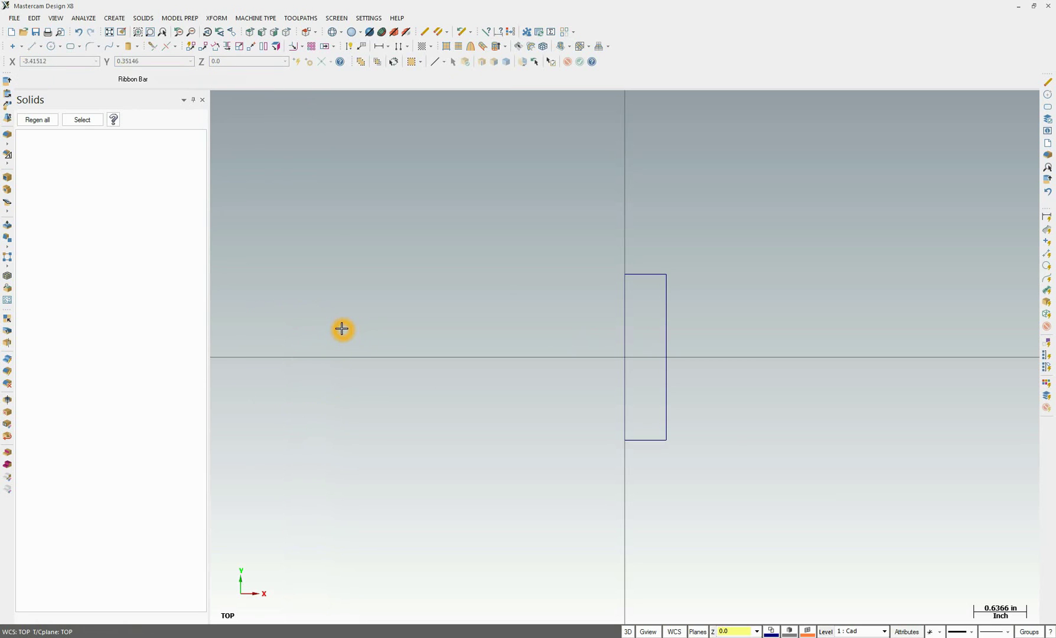
Create a circle with radius 0.688 centered at X 3.813, Y 0, Z 0.
click(52, 48)
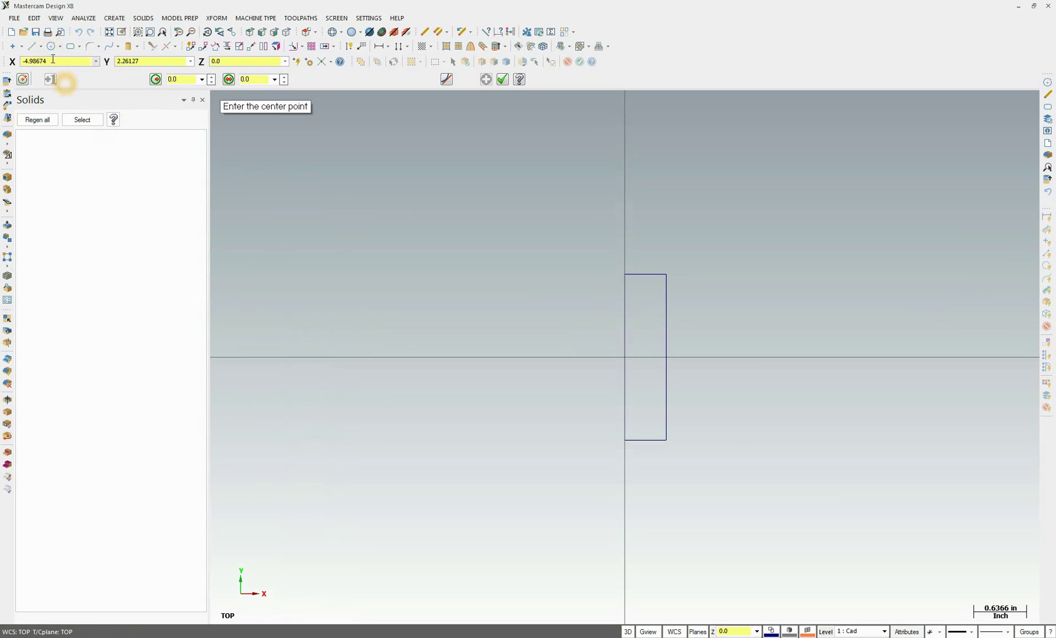
click(187, 80)
text(.688)
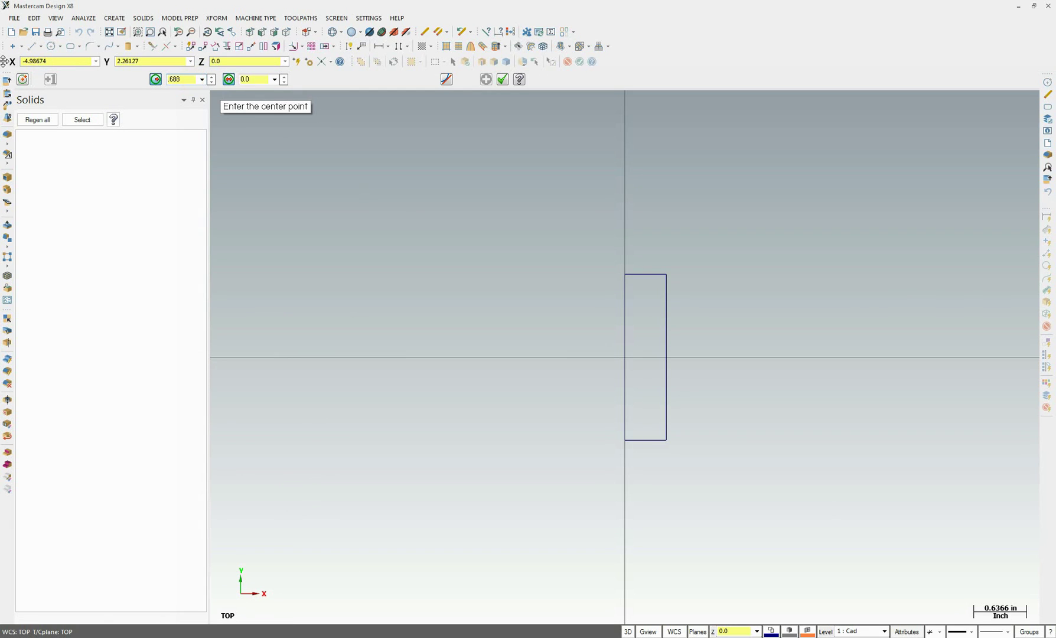
click(57, 62)
text(3.813)
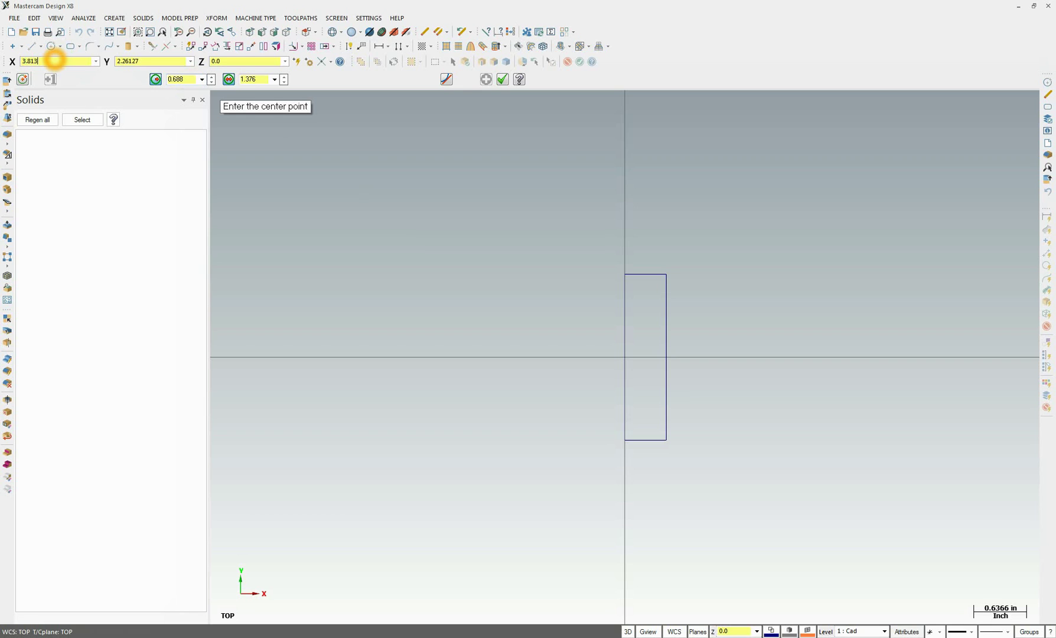
key(Tab)
text(0)
key(Tab)
text(0)
key(Return)
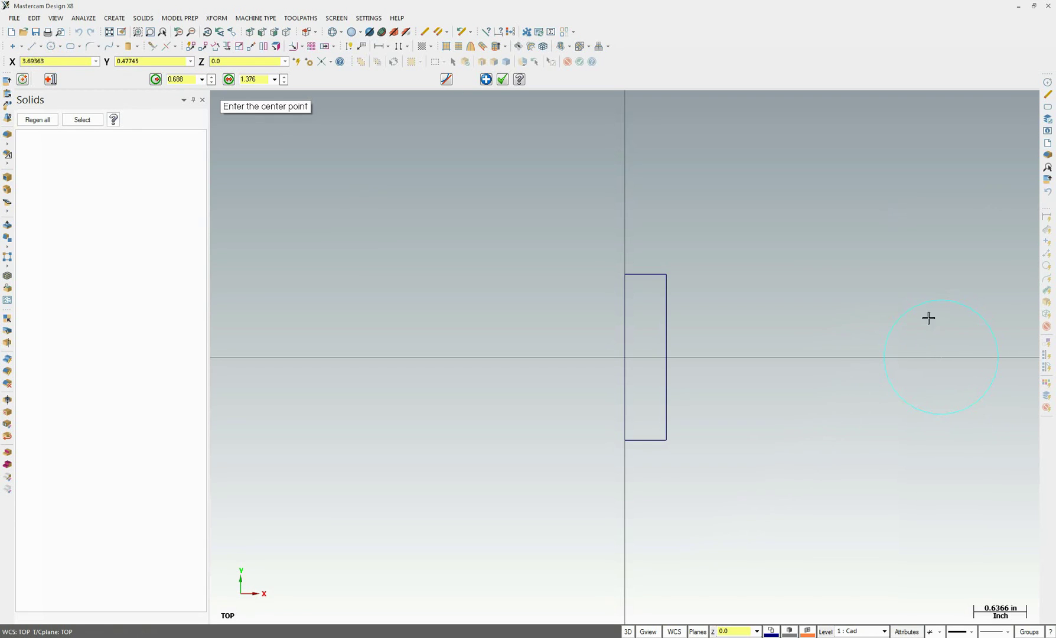
click(889, 317)
Start a line at the rectangle's upper-right corner.
scroll(890, 317, up, 1)
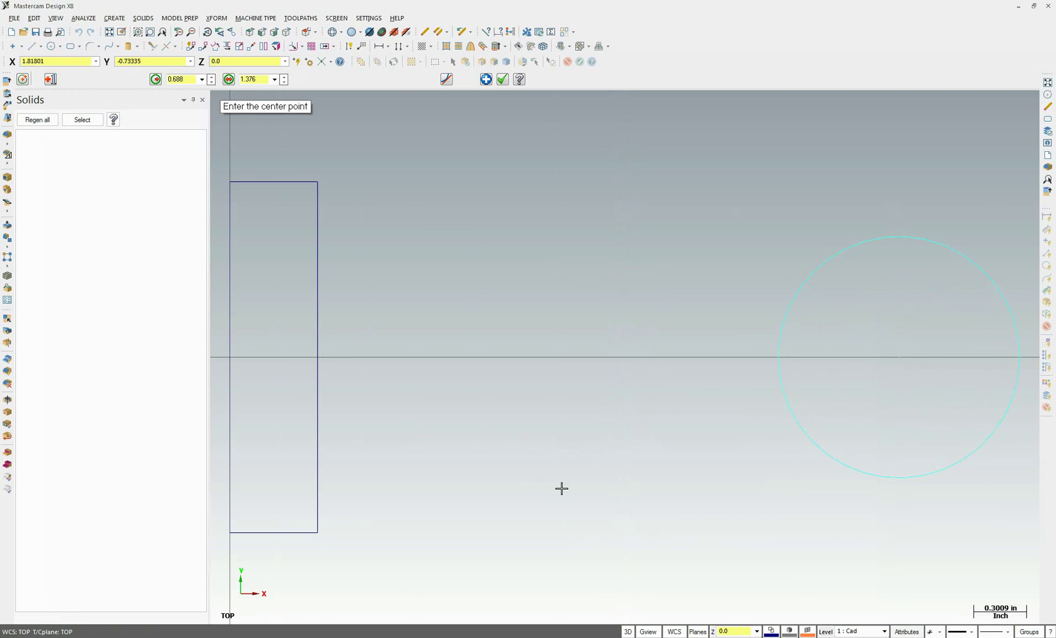
click(32, 46)
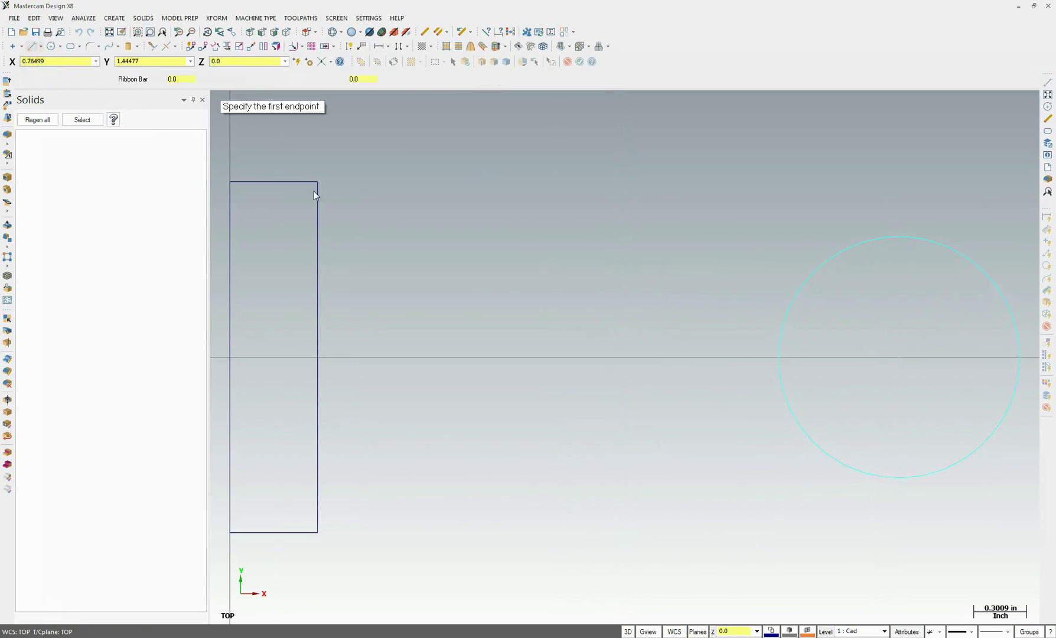
click(320, 181)
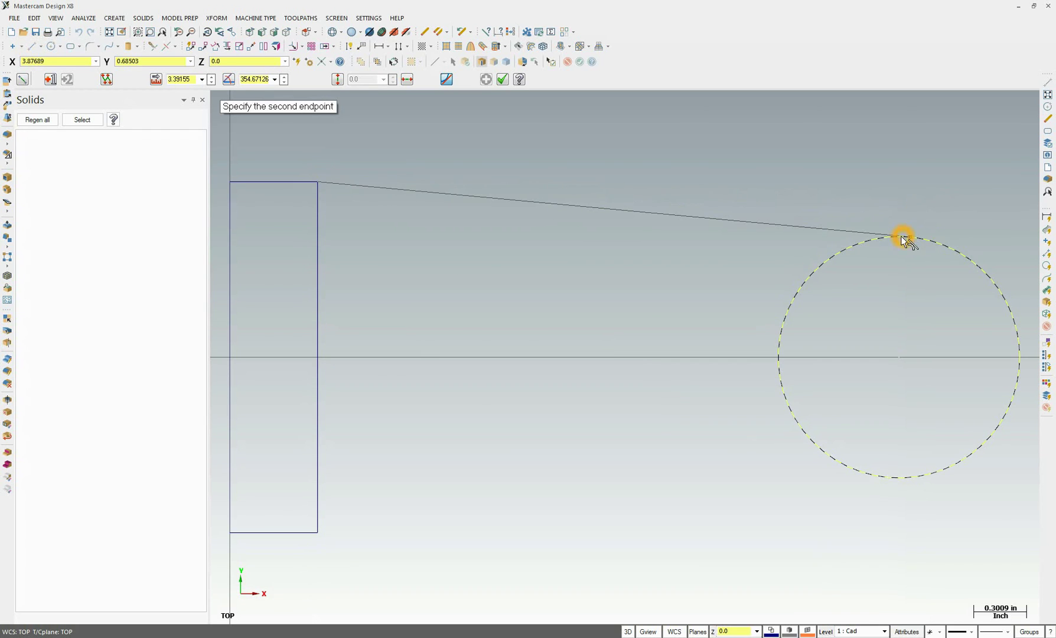
right_click(775, 214)
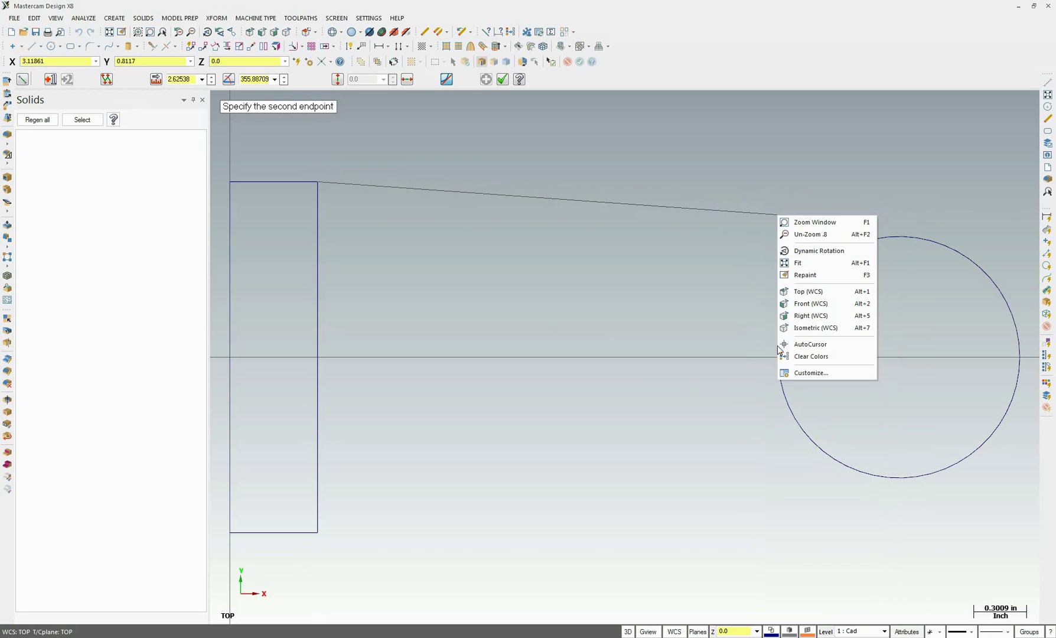
click(809, 345)
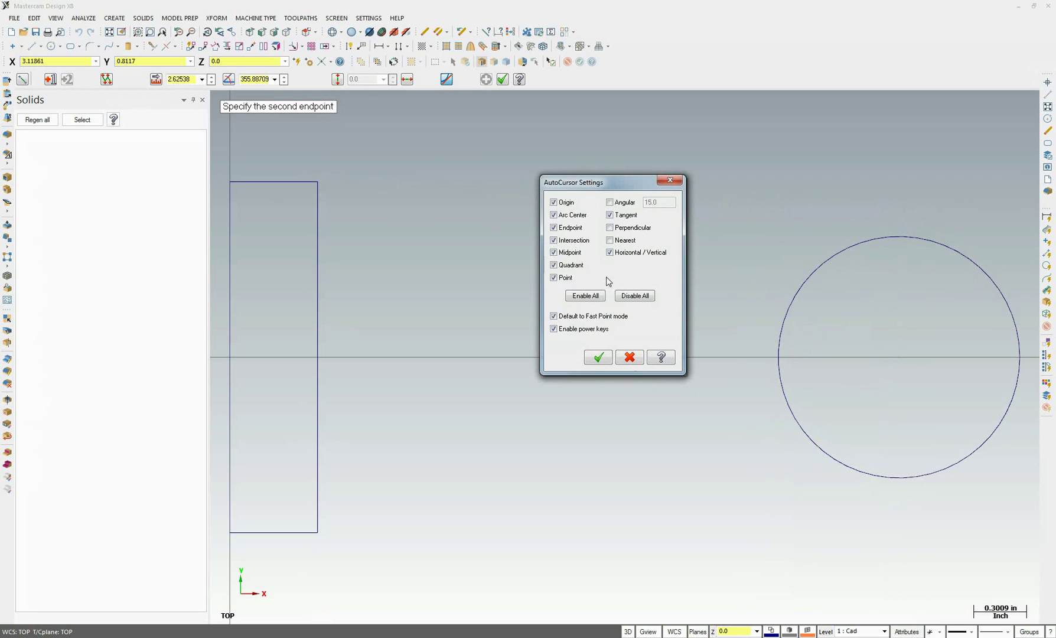
click(569, 272)
click(671, 180)
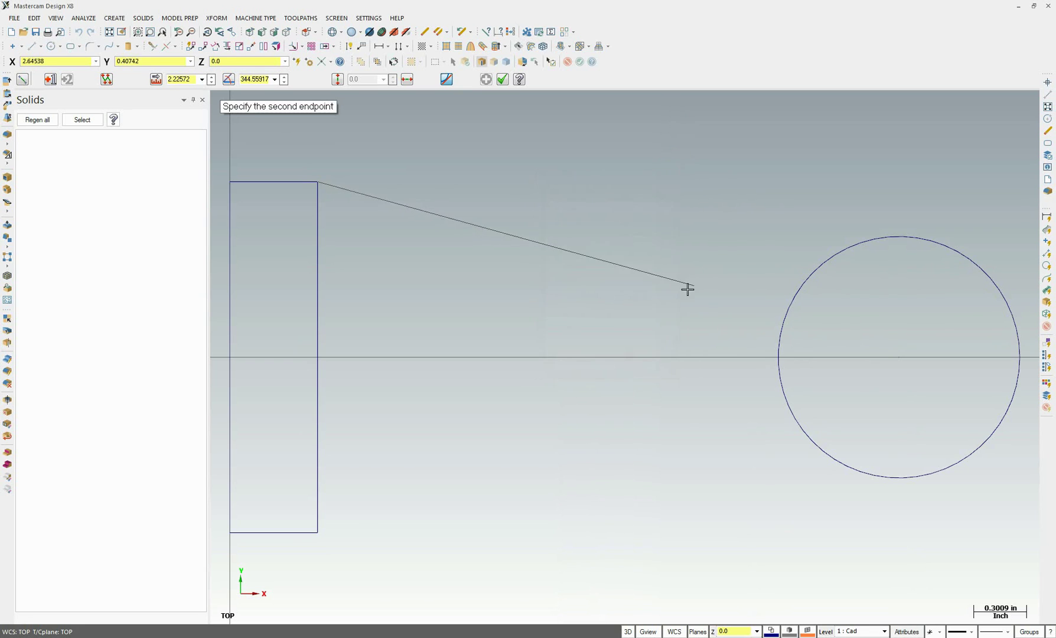
Turn off quadrant snapping in the AutoCursor settings while keeping tangent snapping on.
right_click(680, 222)
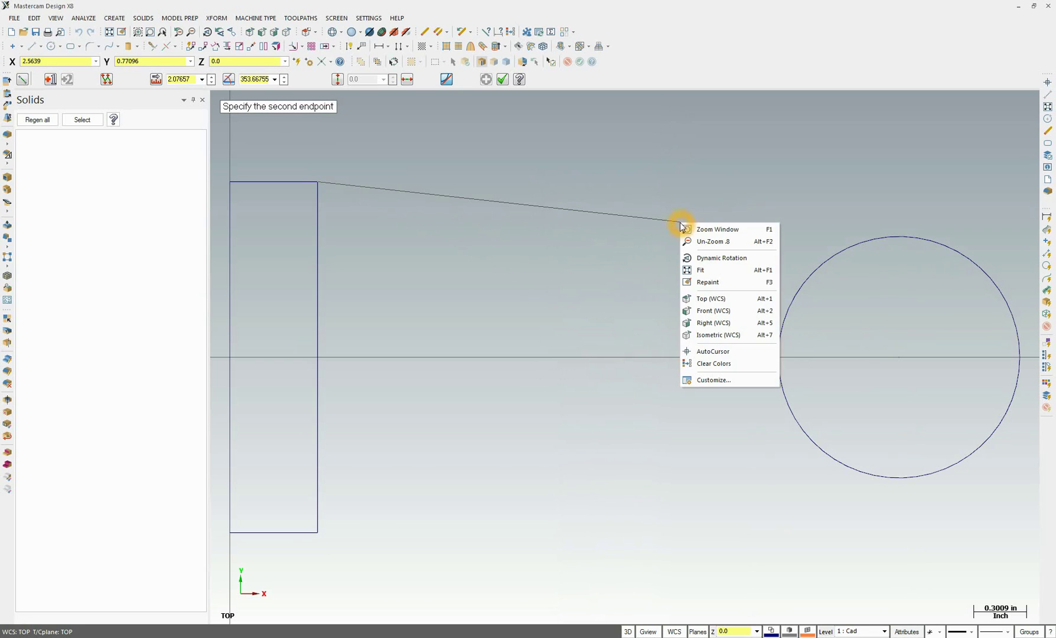
click(707, 351)
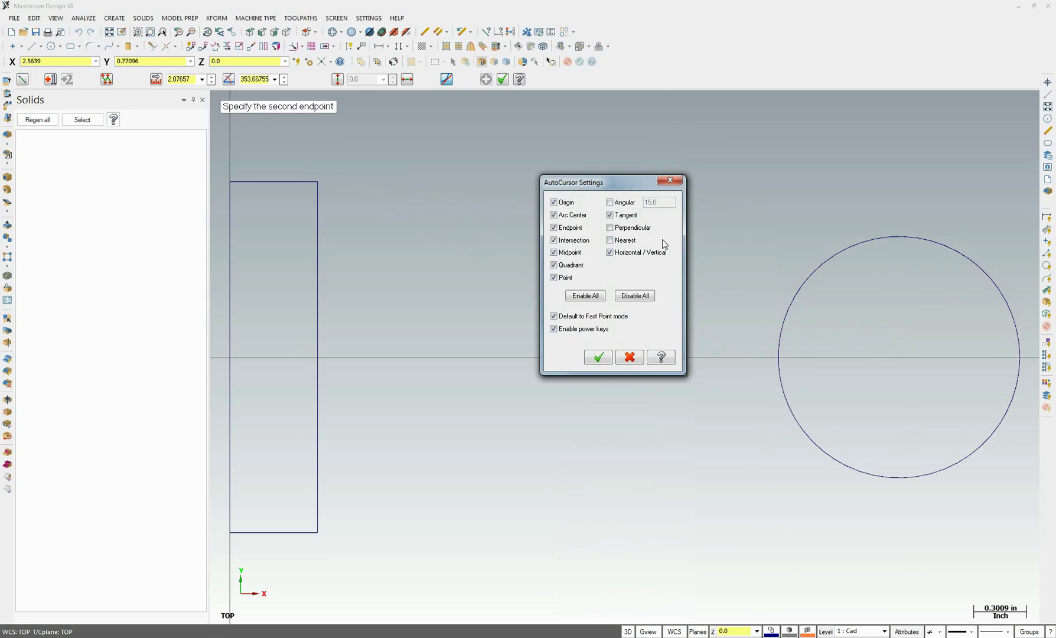
click(554, 265)
click(598, 356)
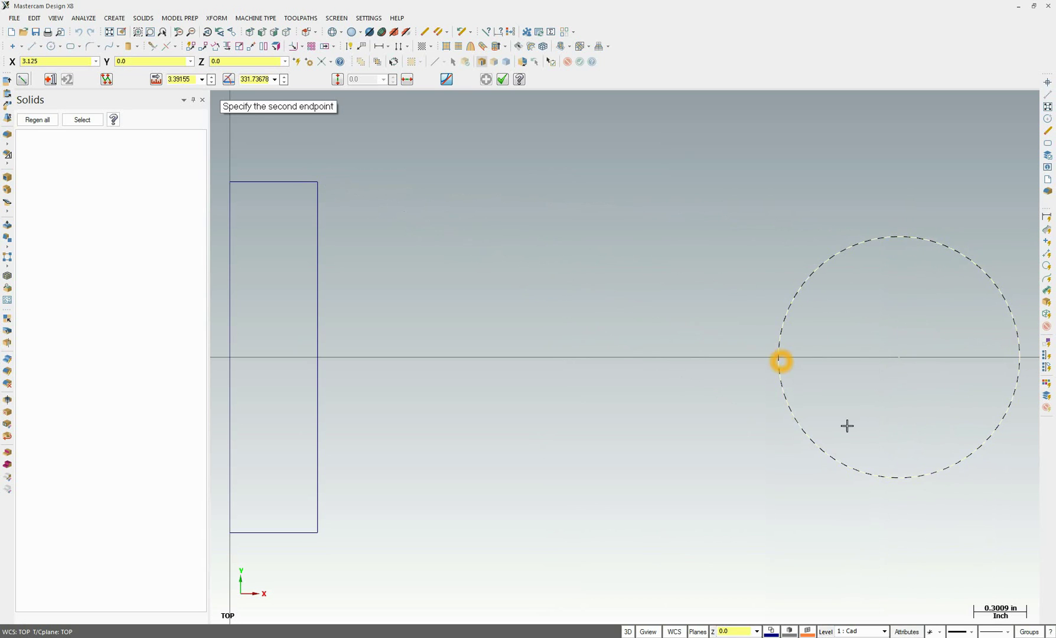
End the line tangent to the circle's upper side and draw a second line from the rectangle's lower-right corner tangent to its lower side.
click(867, 233)
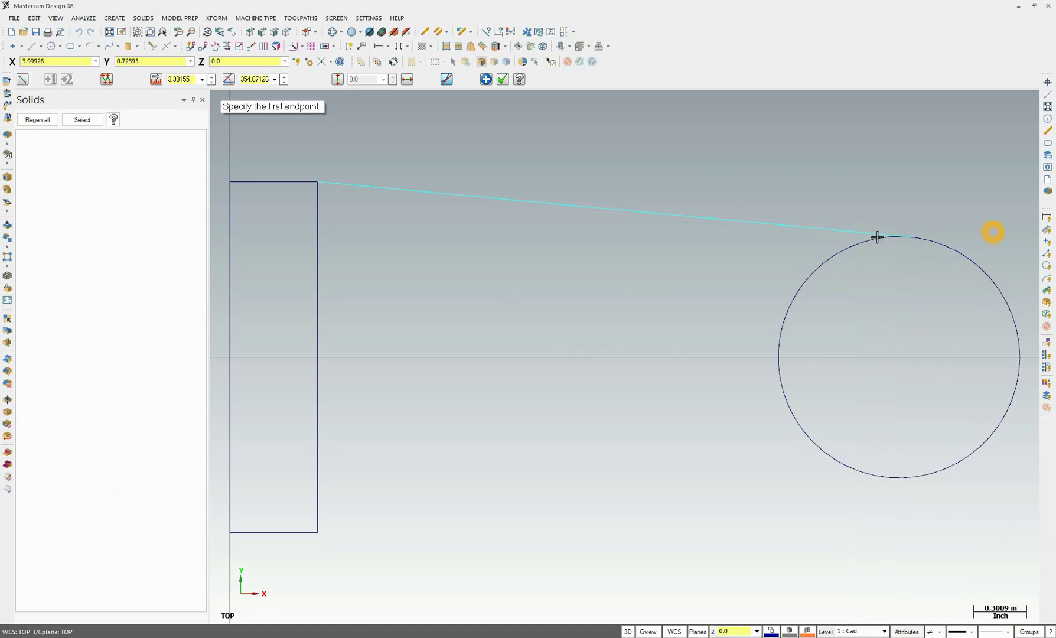
click(318, 532)
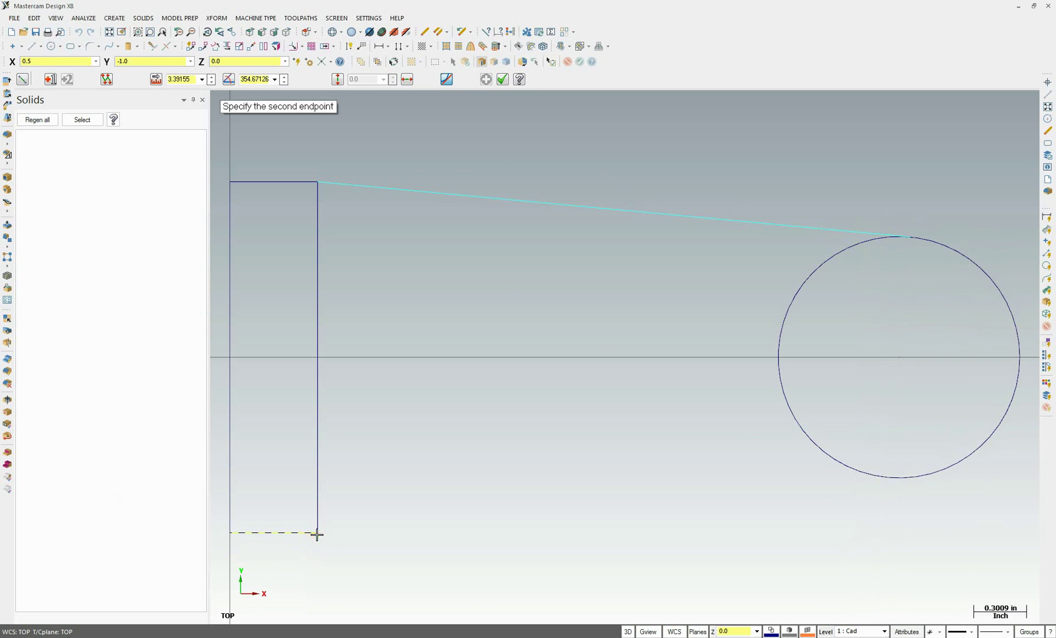
click(910, 488)
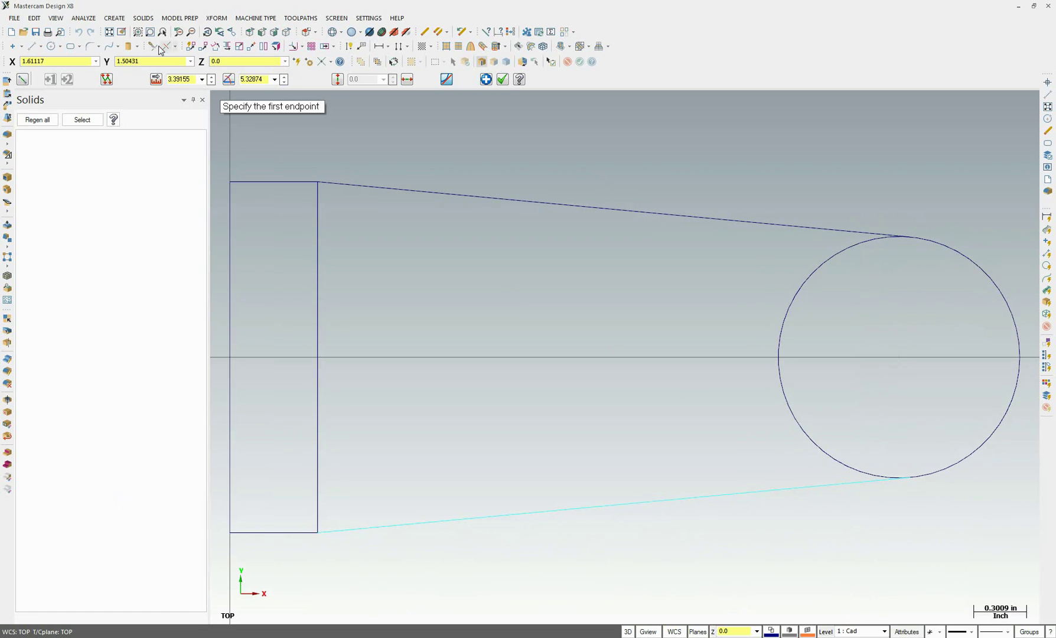
key(Escape)
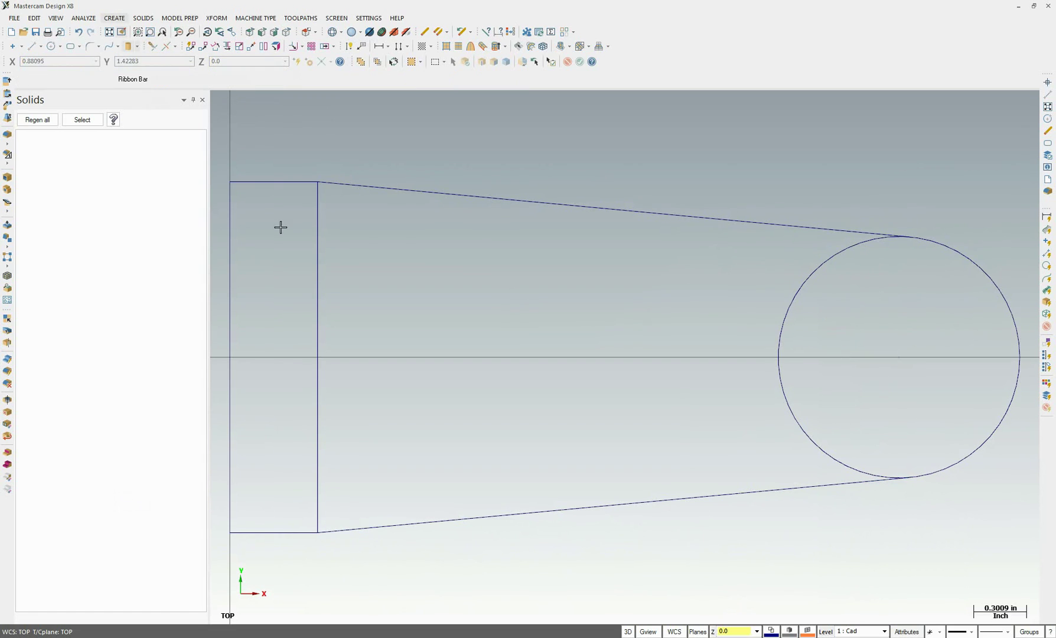
Use Divide / Delete to remove the rectangle's right side and the circle's inner arc, leaving one closed outline.
click(152, 47)
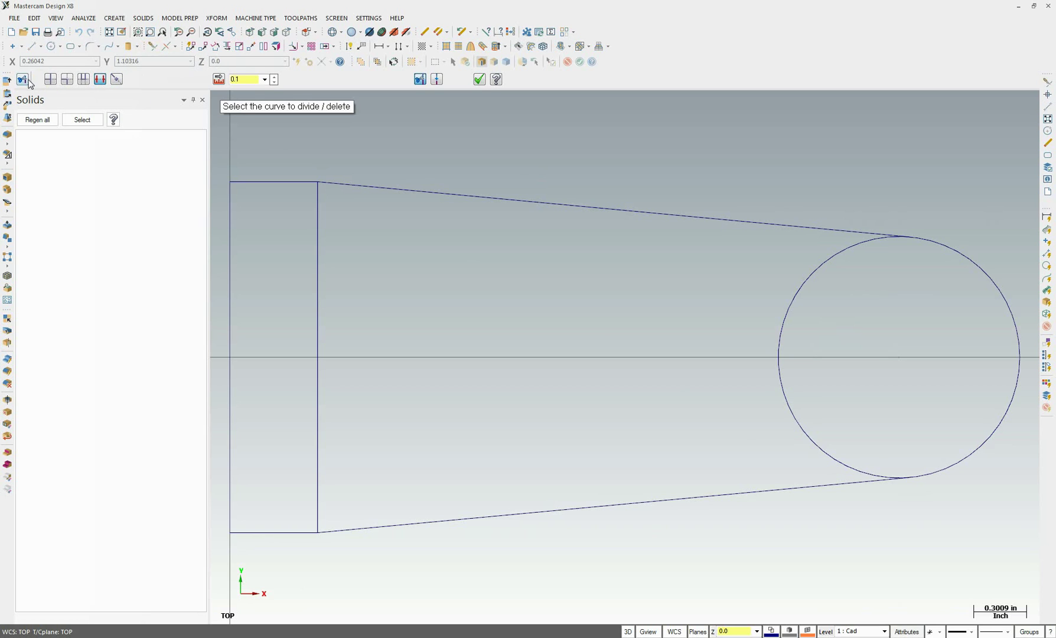
click(26, 81)
click(100, 80)
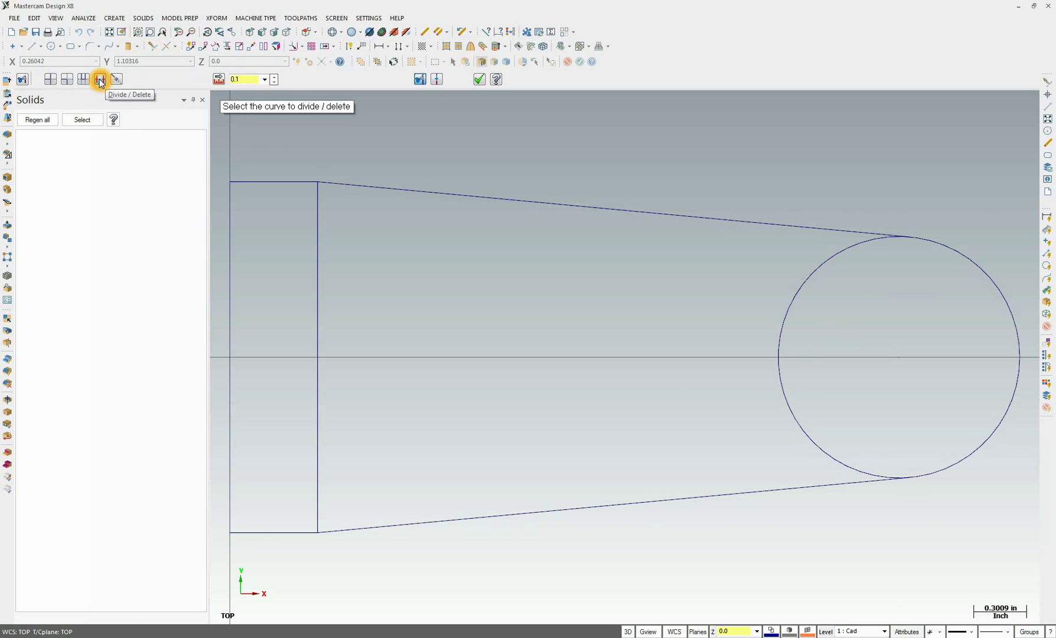
click(316, 273)
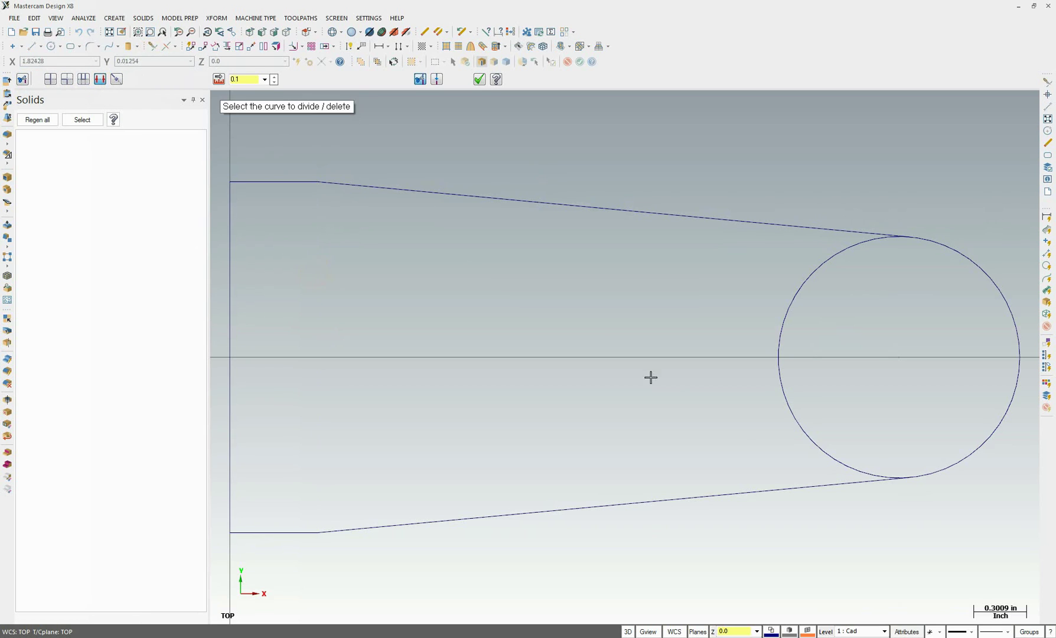
click(797, 295)
click(525, 222)
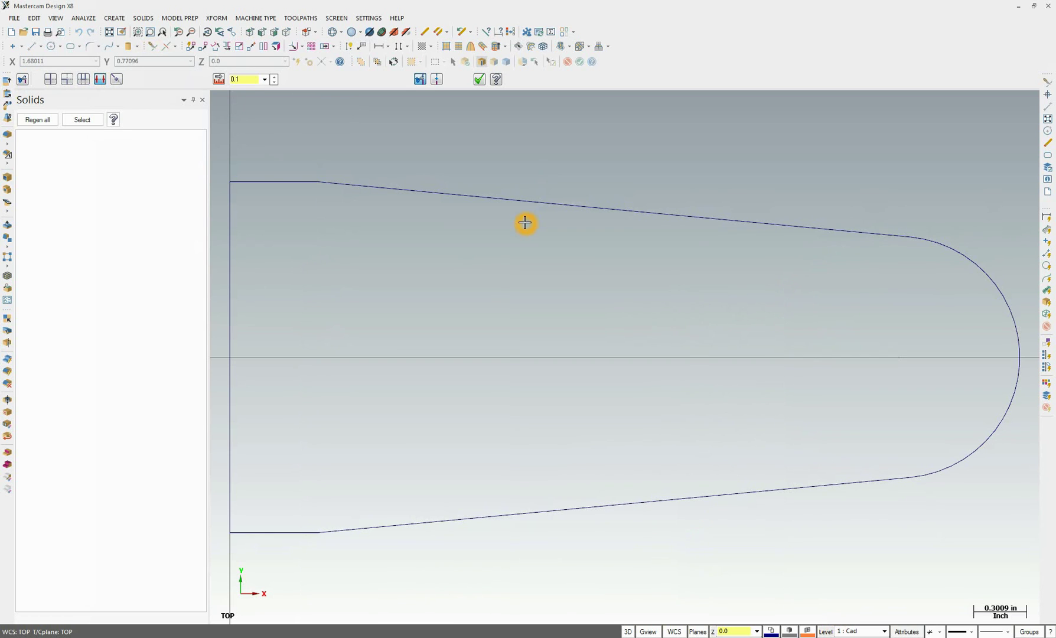
key(Escape)
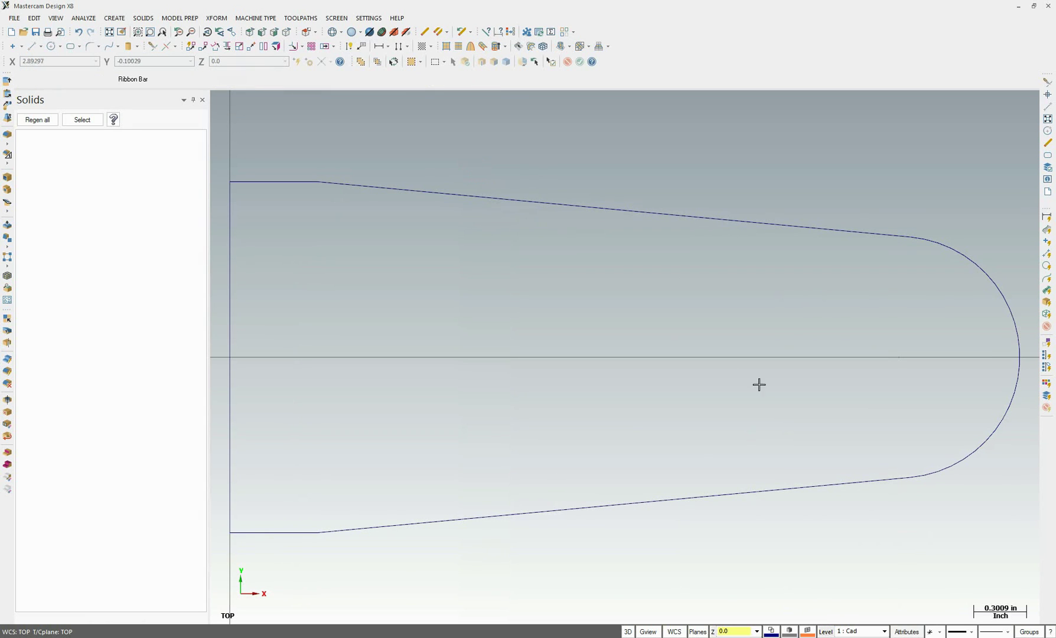
Make level 2, Solids, the main level.
middle_drag(759, 385, 703, 425)
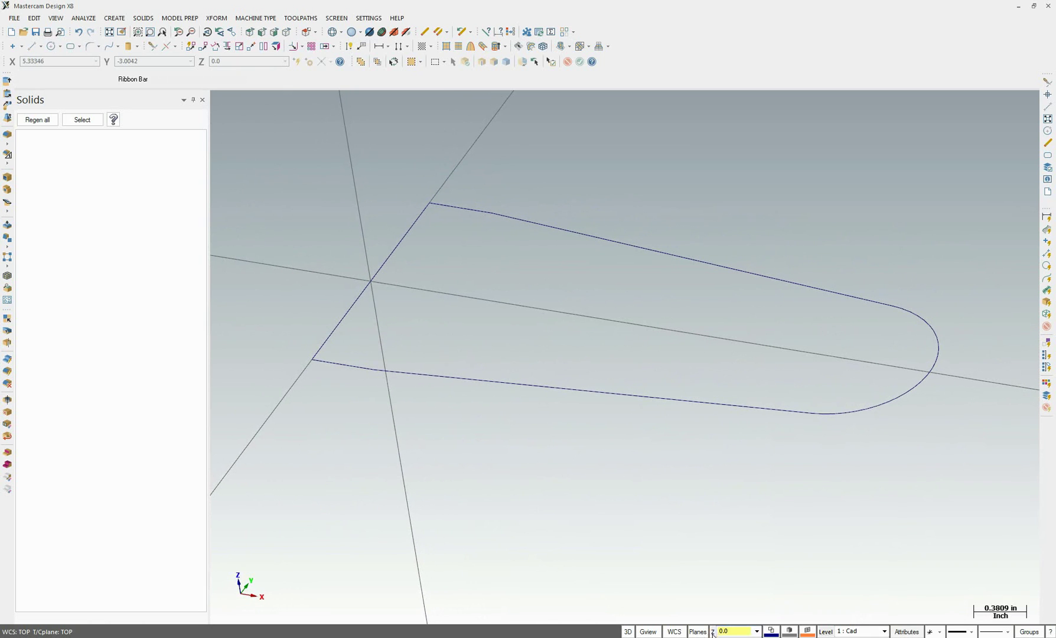
click(828, 631)
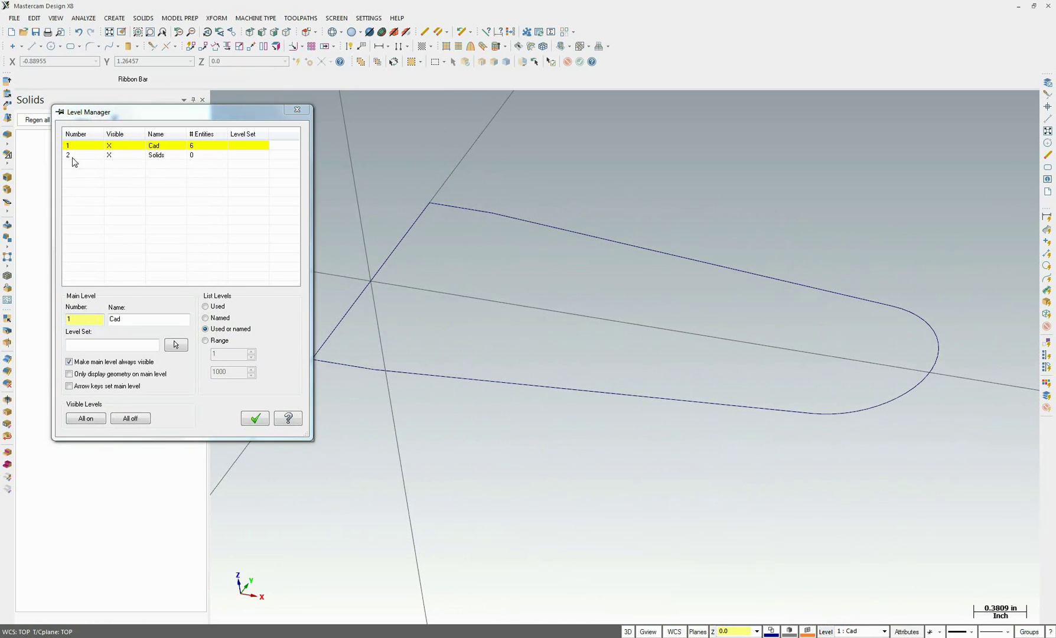
click(69, 155)
click(254, 417)
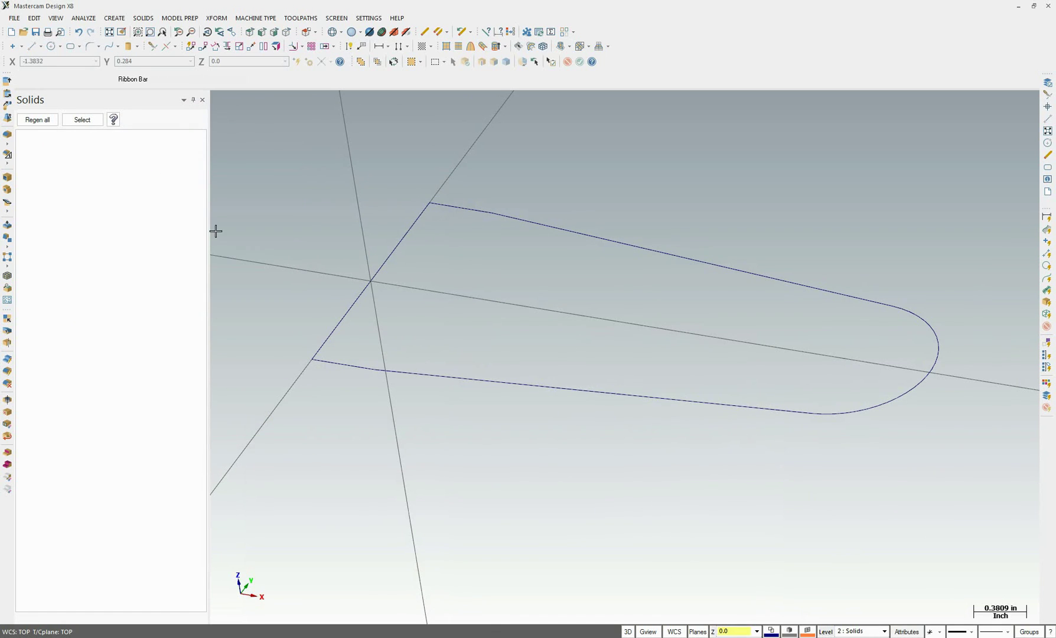
Extrude the closed outline upward by 0.5 as a new solid body, reversing the default extrusion direction.
click(143, 18)
mouse_move(115, 17)
click(137, 32)
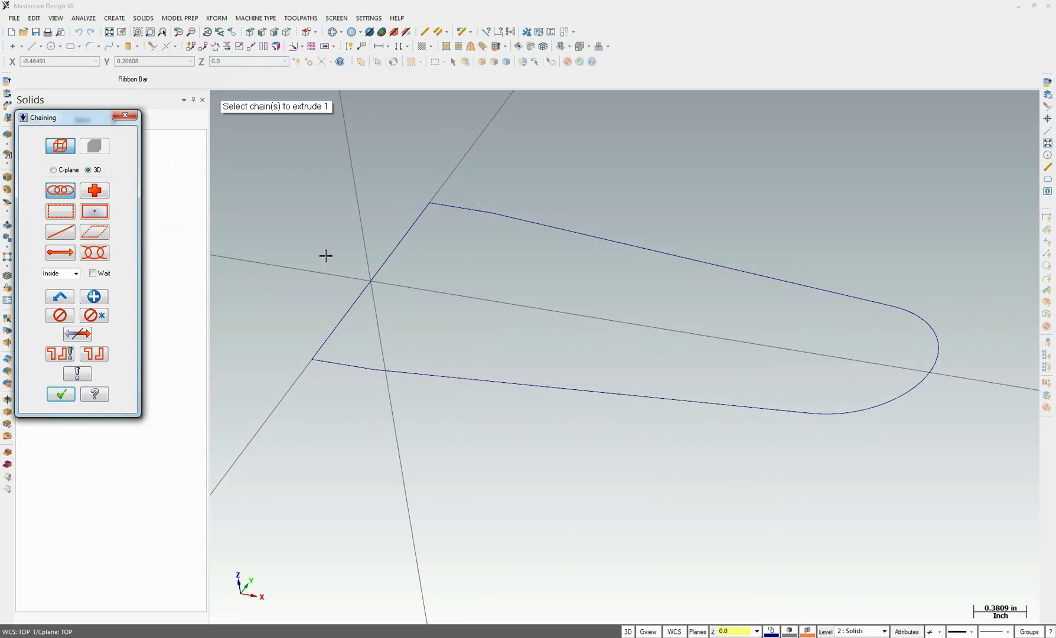
click(392, 245)
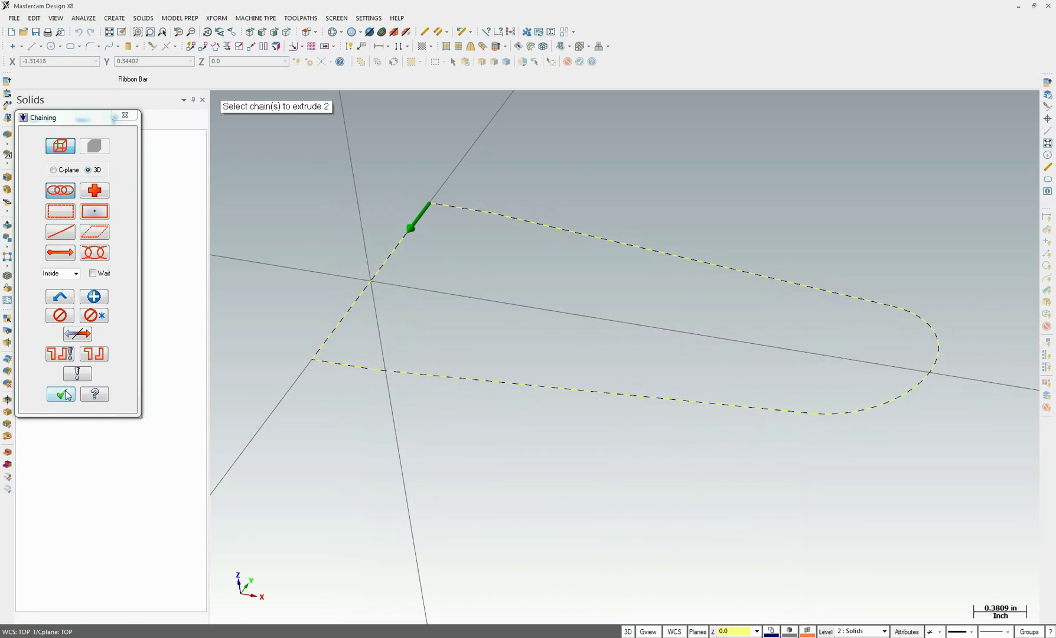
click(66, 395)
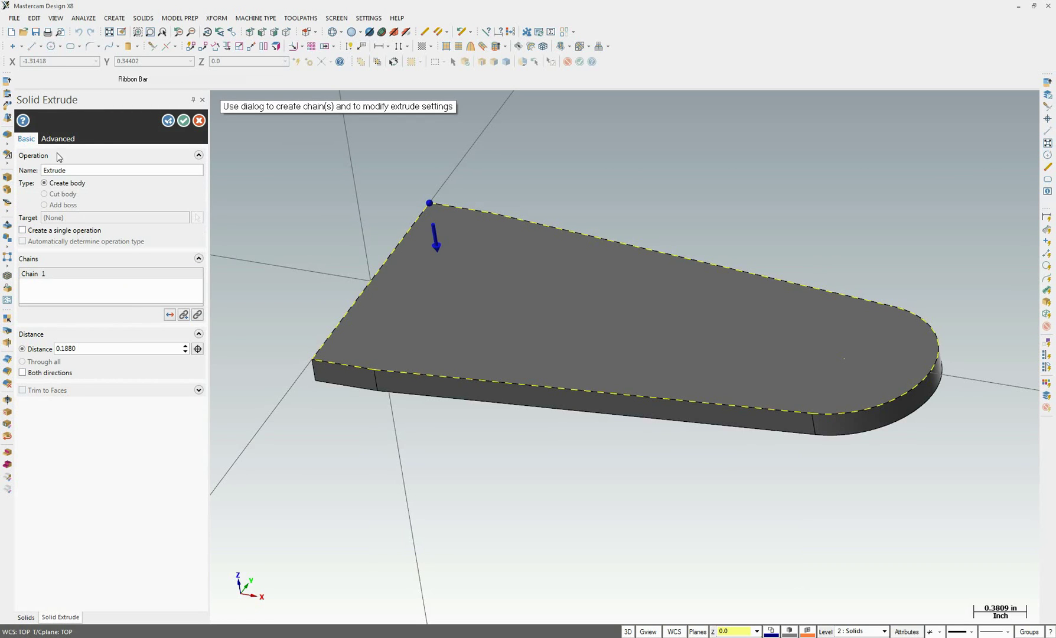
click(81, 348)
double_click(100, 354)
text(.5)
key(Return)
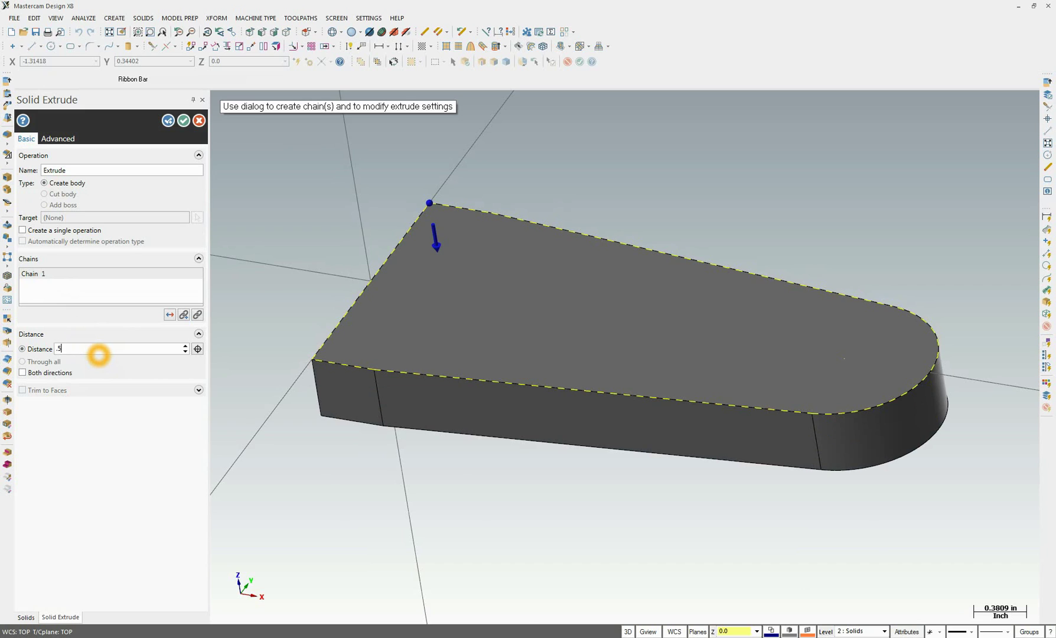
click(441, 281)
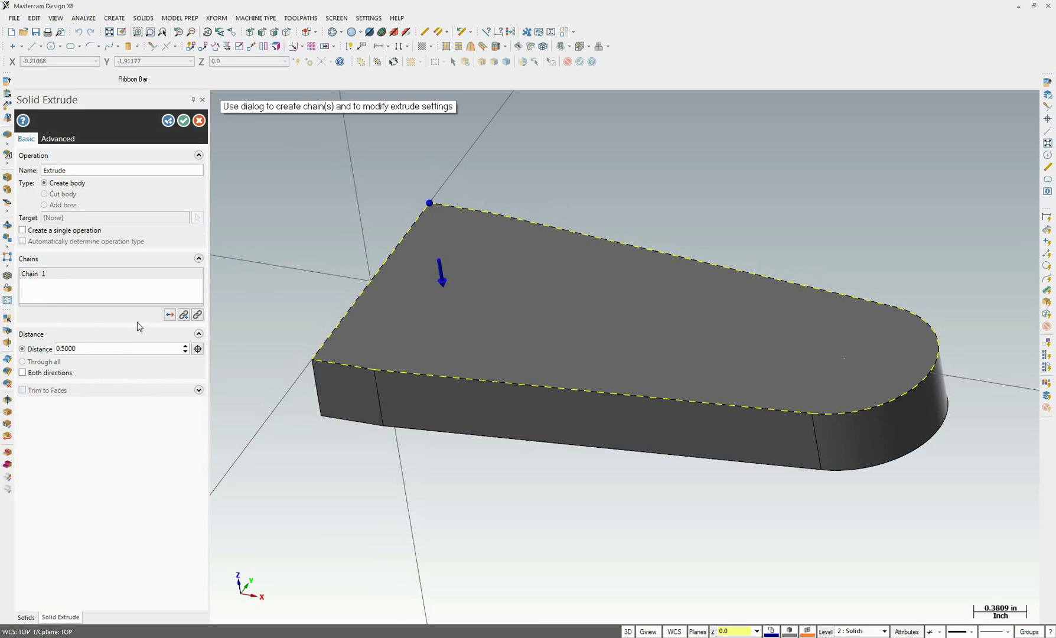
click(170, 315)
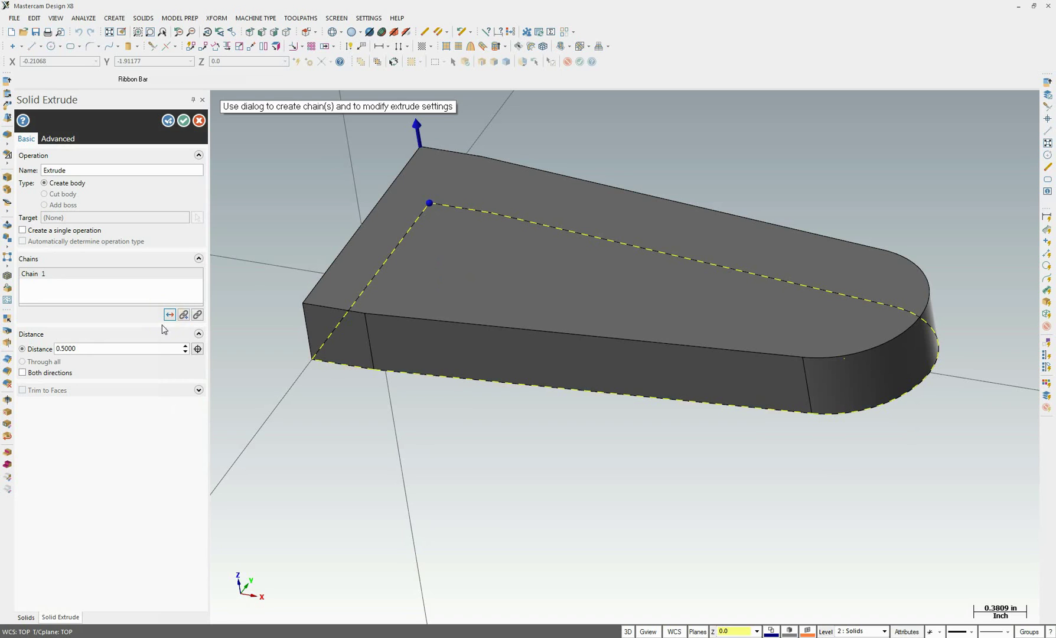
click(183, 121)
click(502, 331)
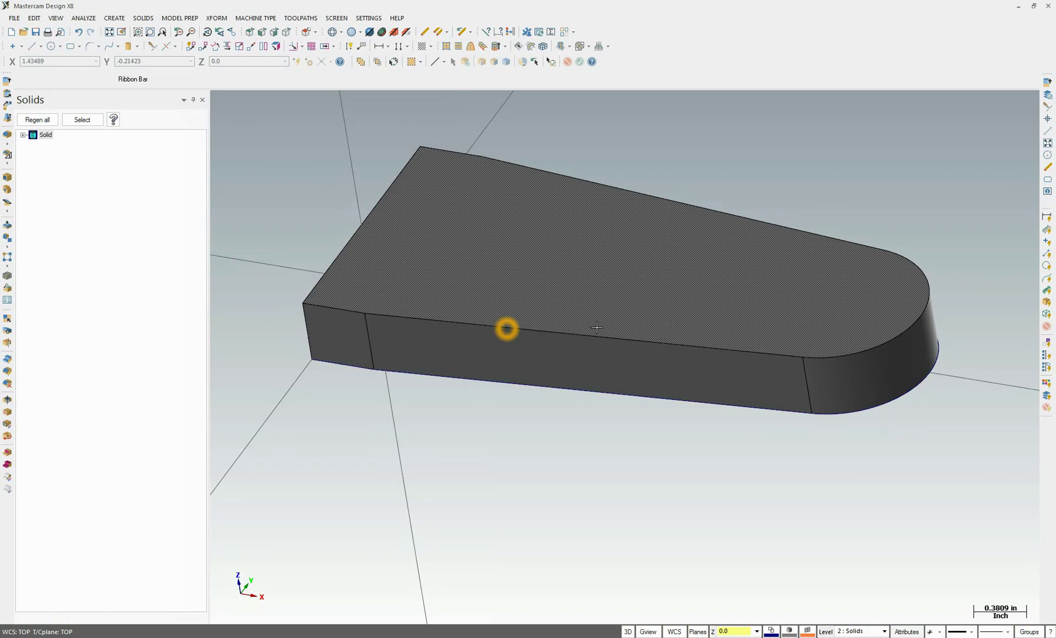
click(581, 487)
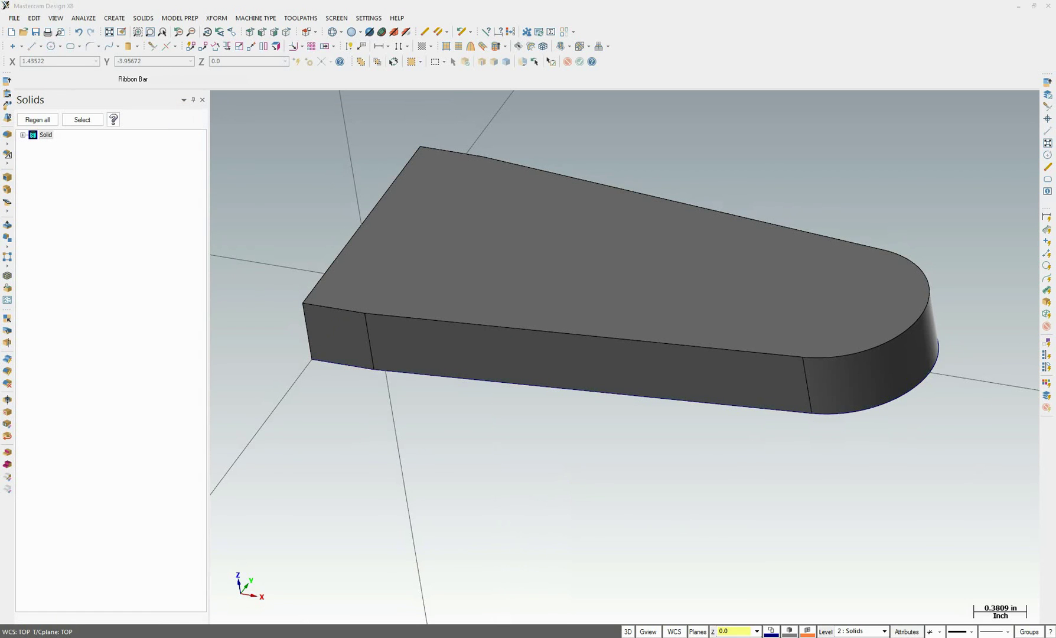
Switch to the Project 1 PDF in Adobe Reader, check the upright's width and height dimensions, and return to Mastercam.
key(alt+Tab)
click(303, 499)
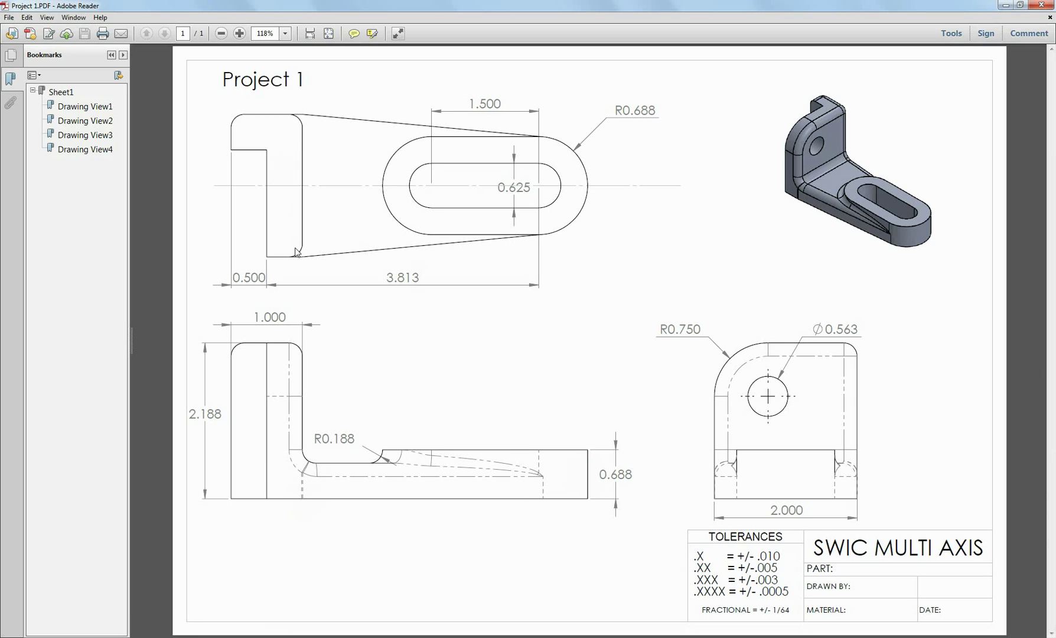
double_click(772, 509)
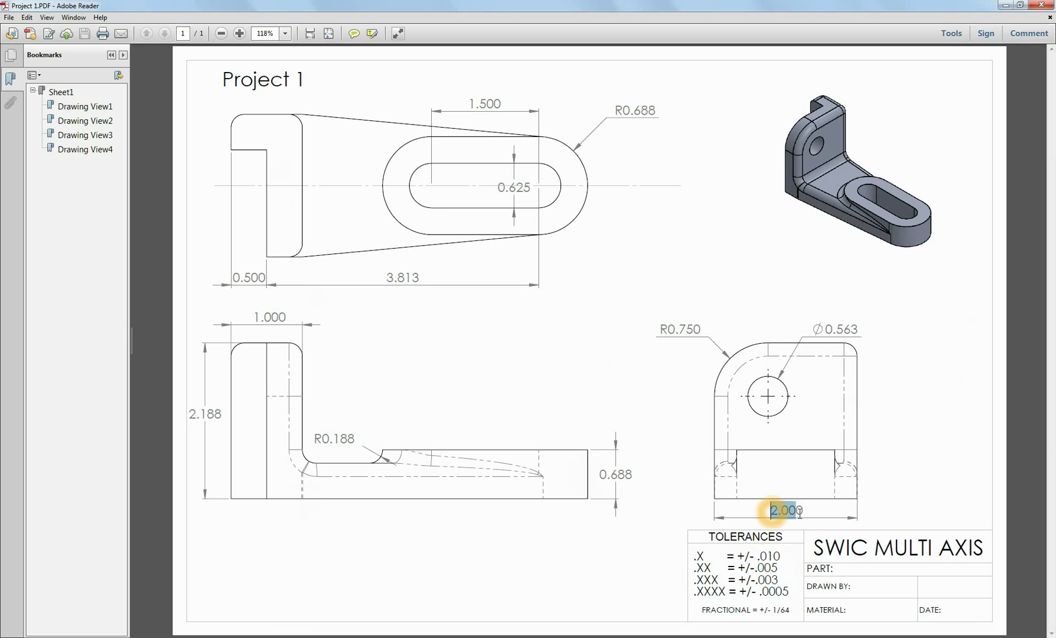
click(328, 240)
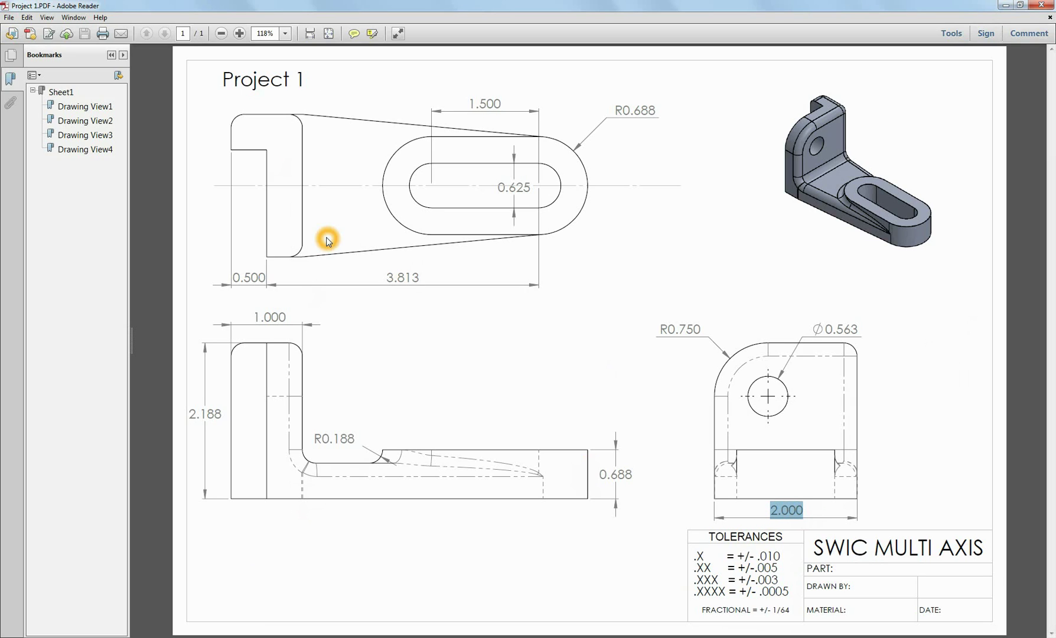
click(297, 150)
drag(188, 417, 228, 419)
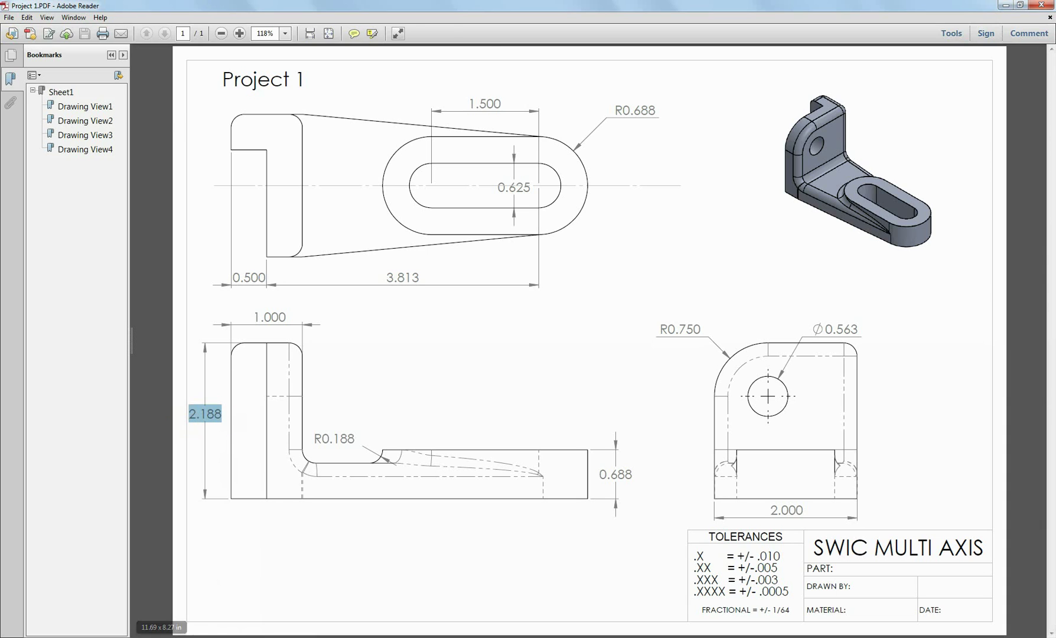
click(229, 637)
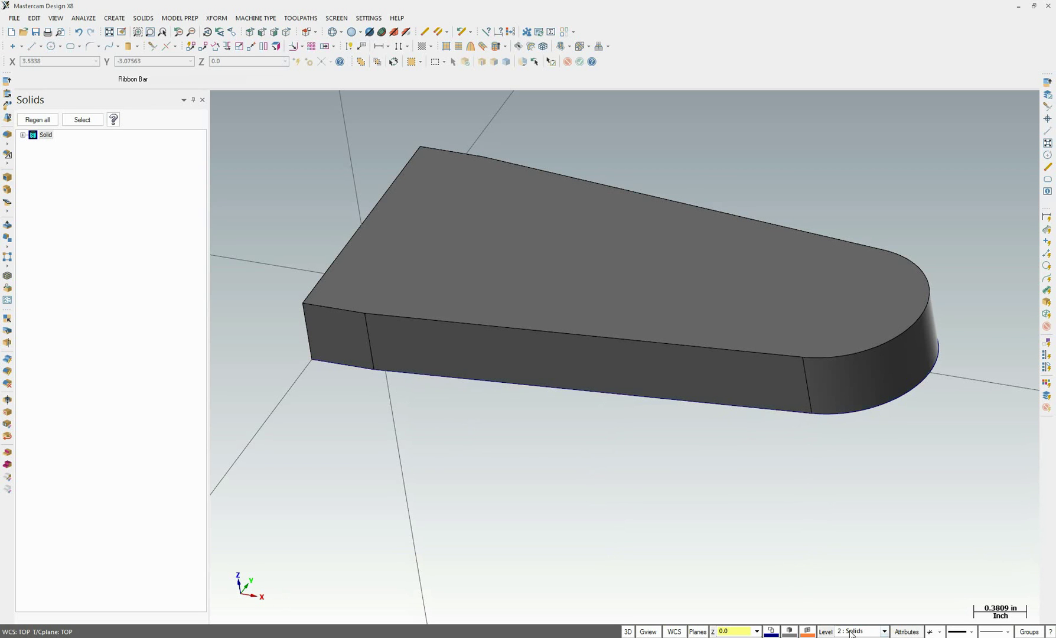
Make level 1, Cad, the main level, and toggle the Solids level's visibility off and back on.
click(829, 632)
click(198, 148)
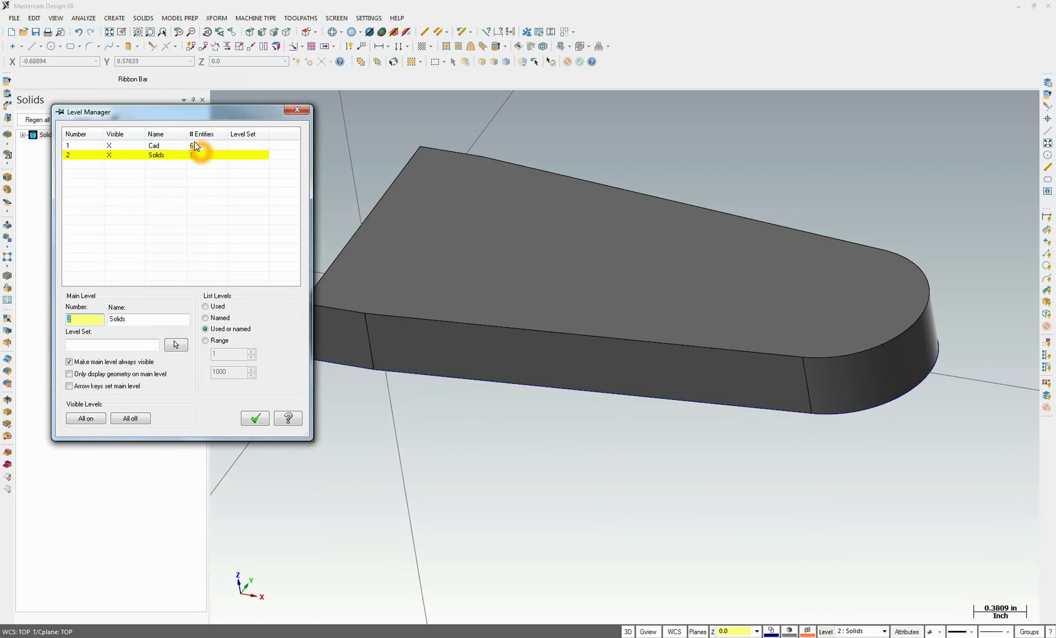
click(112, 155)
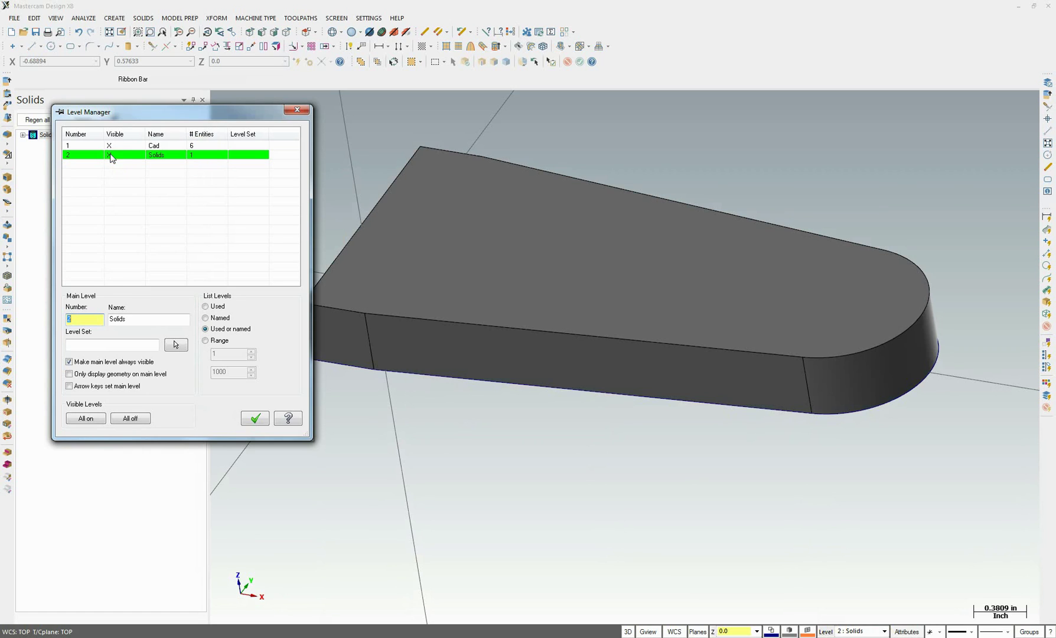
click(99, 146)
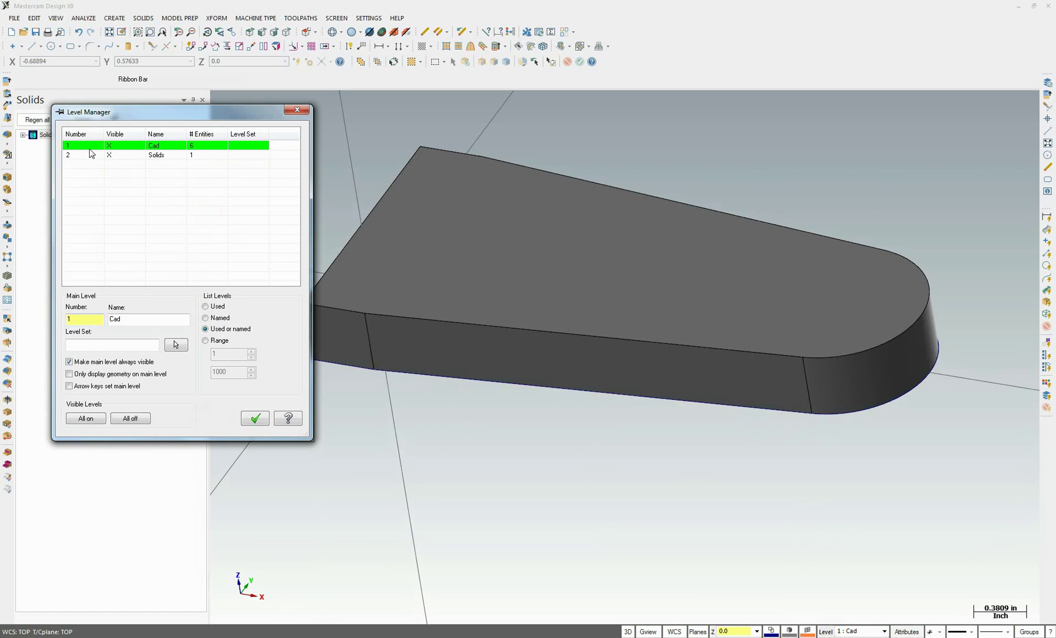
click(110, 156)
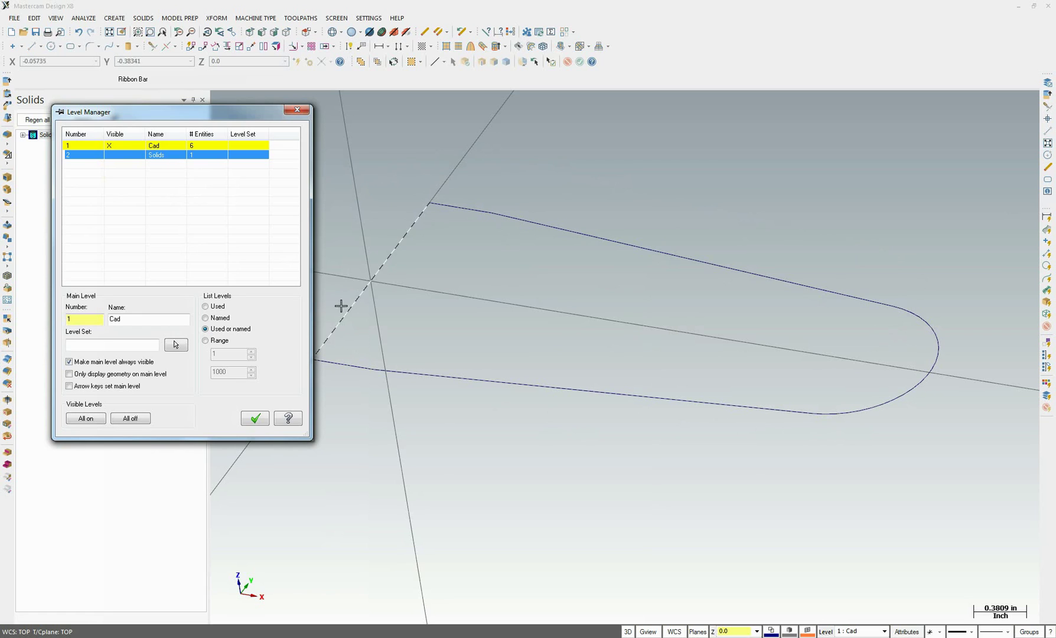
click(847, 407)
click(96, 167)
click(414, 251)
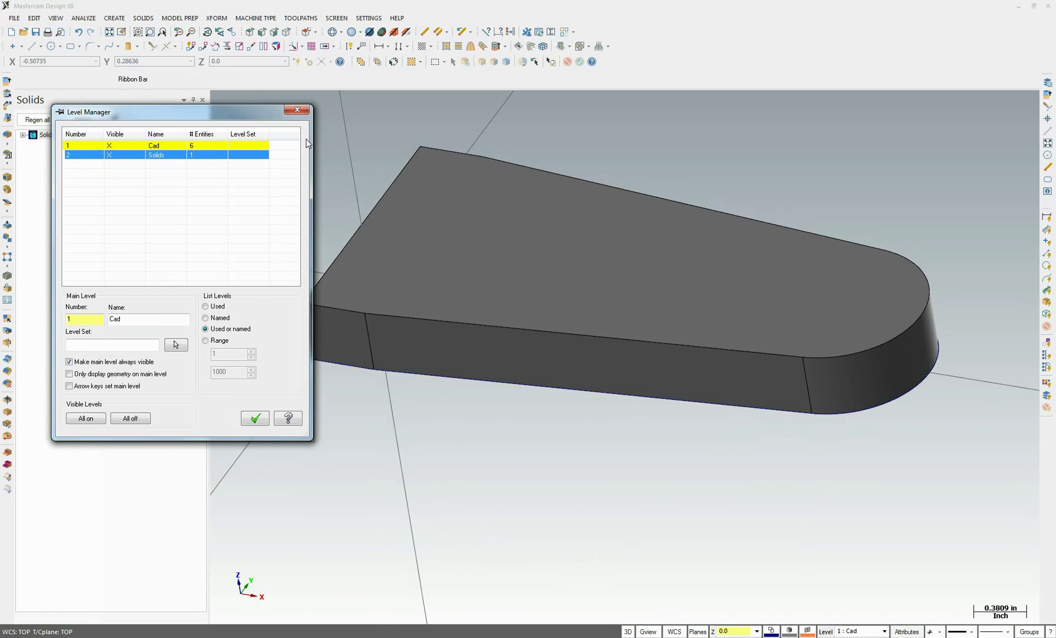
click(297, 110)
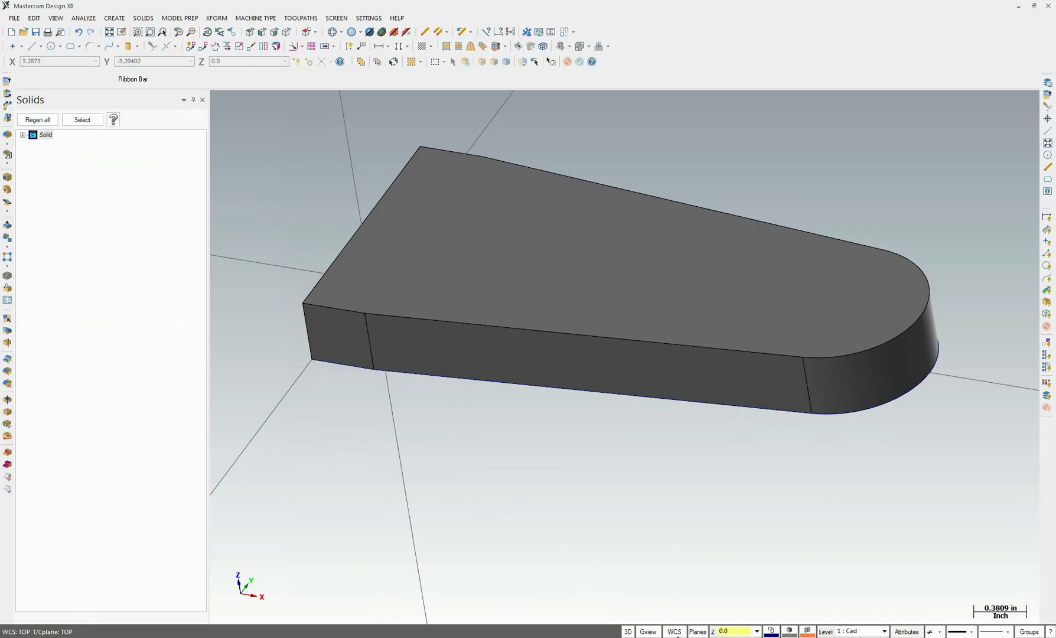
Switch to 2D construction mode and set the construction depth to Z 0.5 from the solid's top front corner at the square end.
click(629, 631)
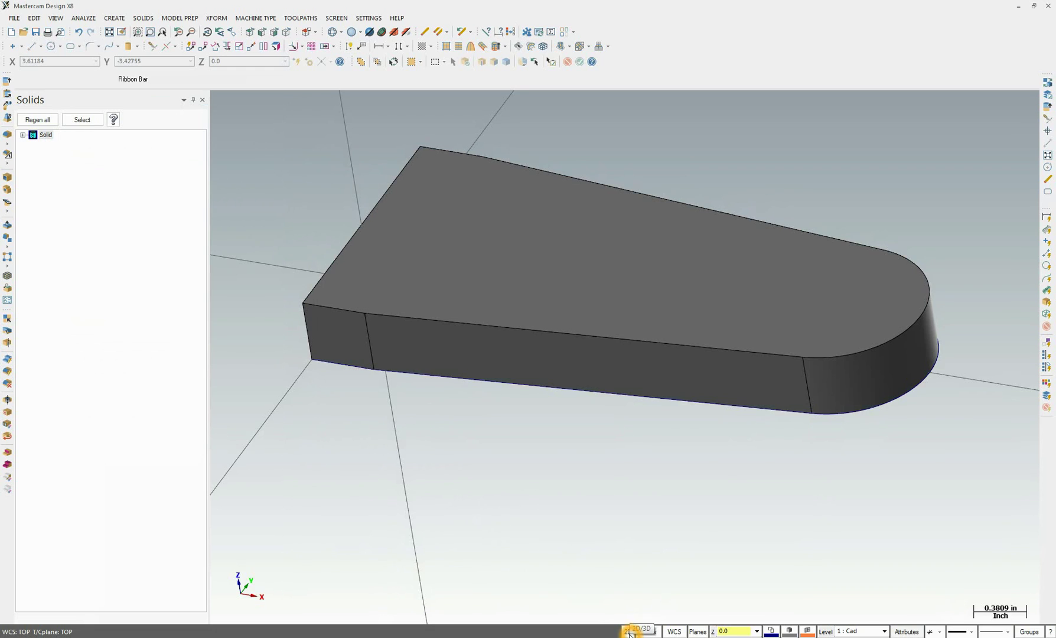
click(713, 632)
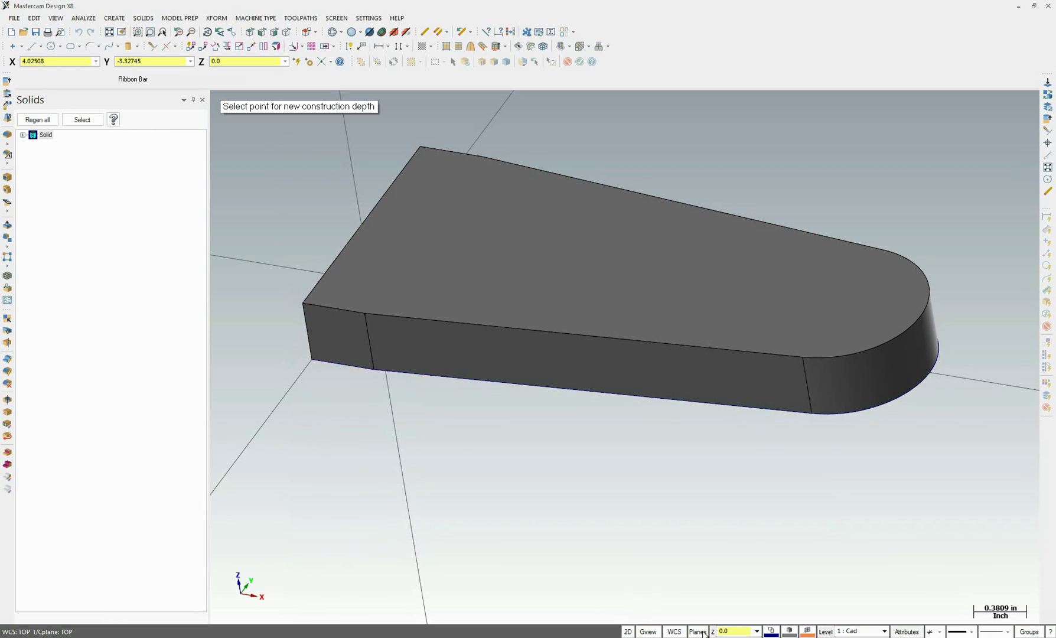
click(304, 302)
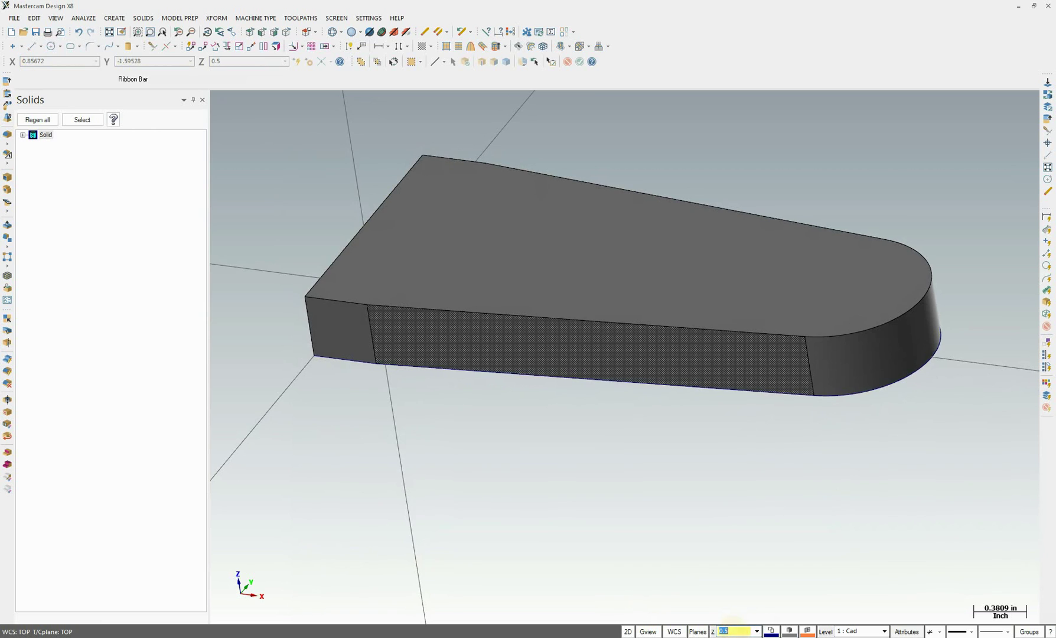
click(783, 596)
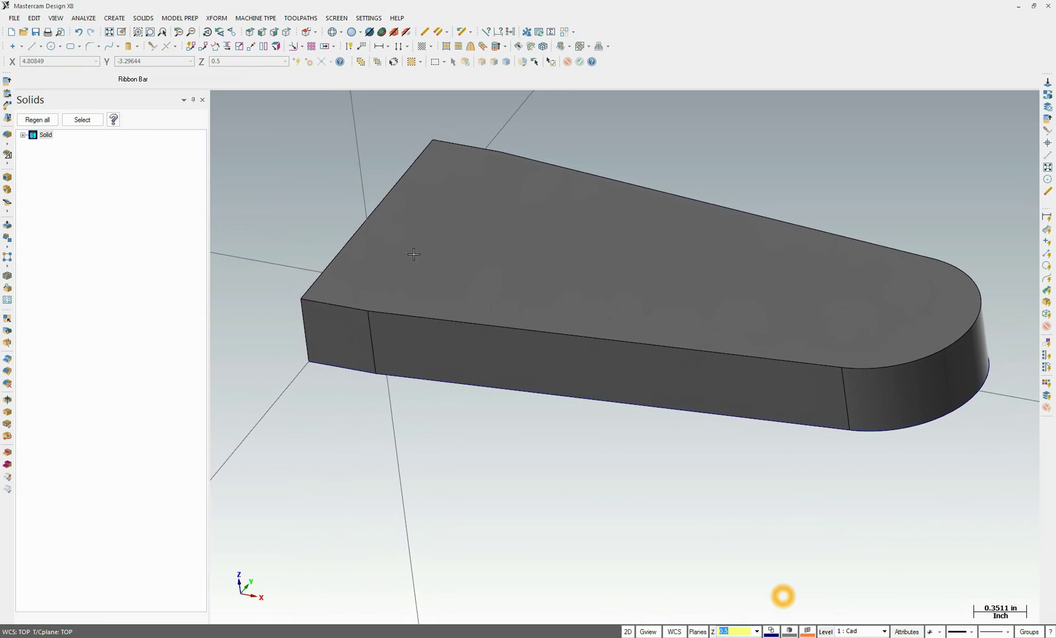
click(331, 411)
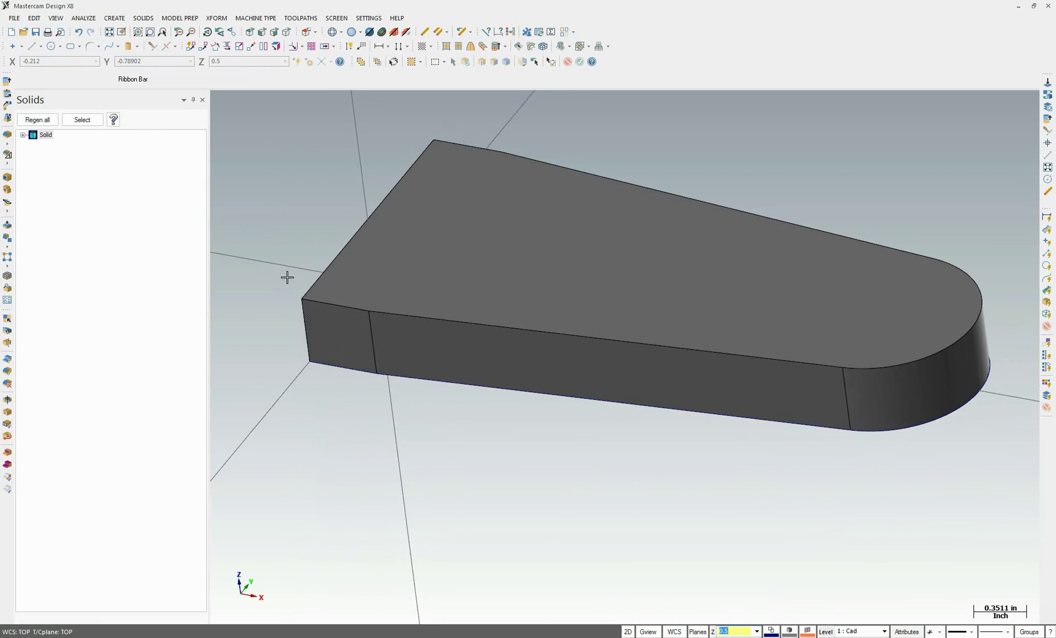
Draw a 0.5 by 2.0 rectangular shape on the solid's top face, anchored by its upper-left corner at the square end's back corner.
click(69, 46)
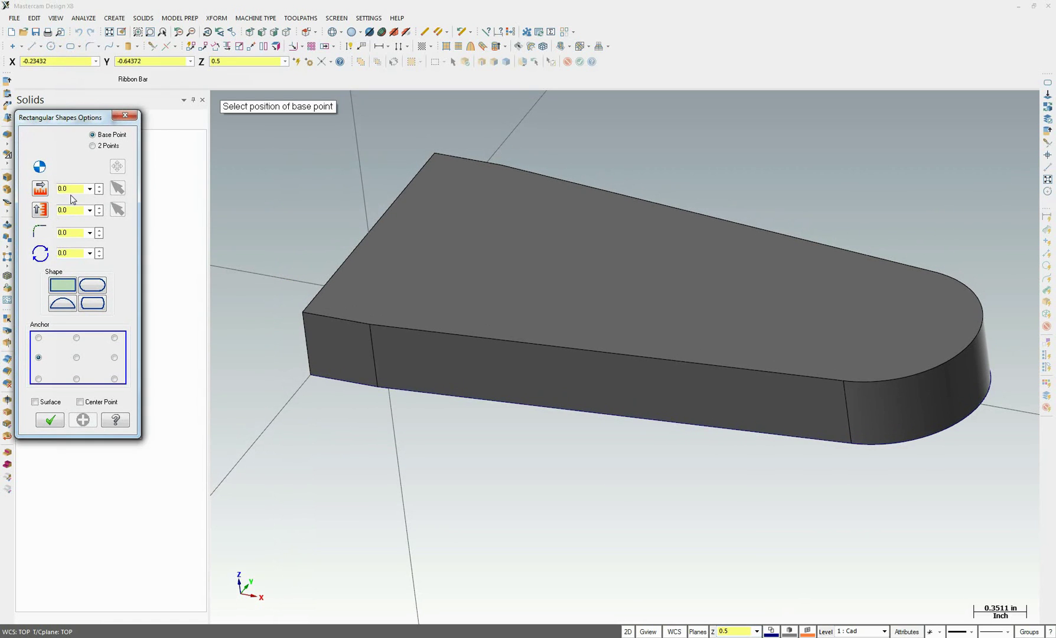
click(70, 190)
text(.5)
key(Tab)
click(67, 255)
click(38, 338)
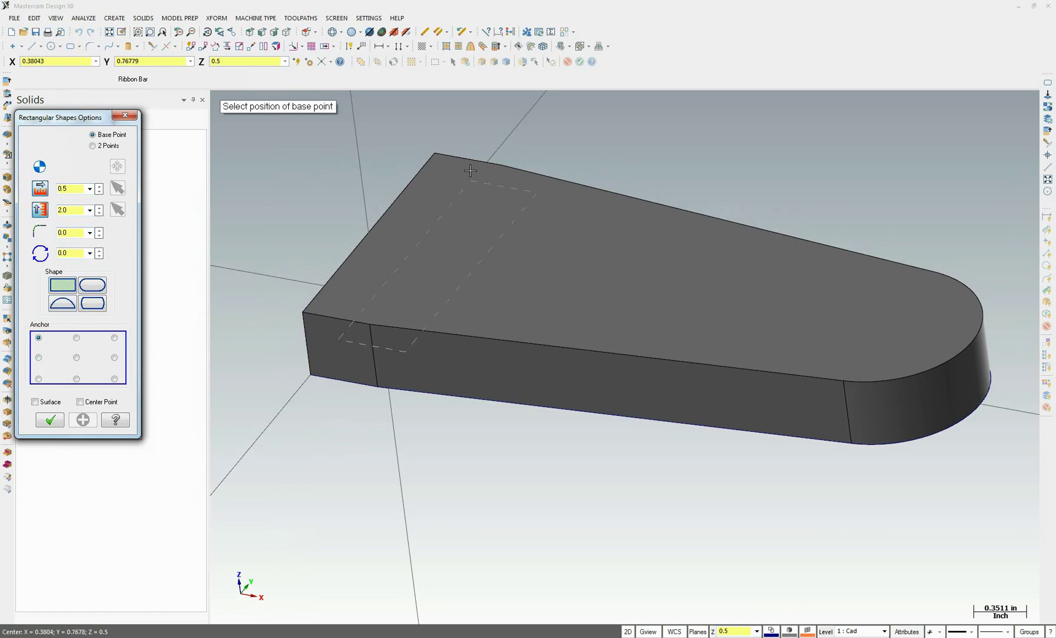
click(434, 153)
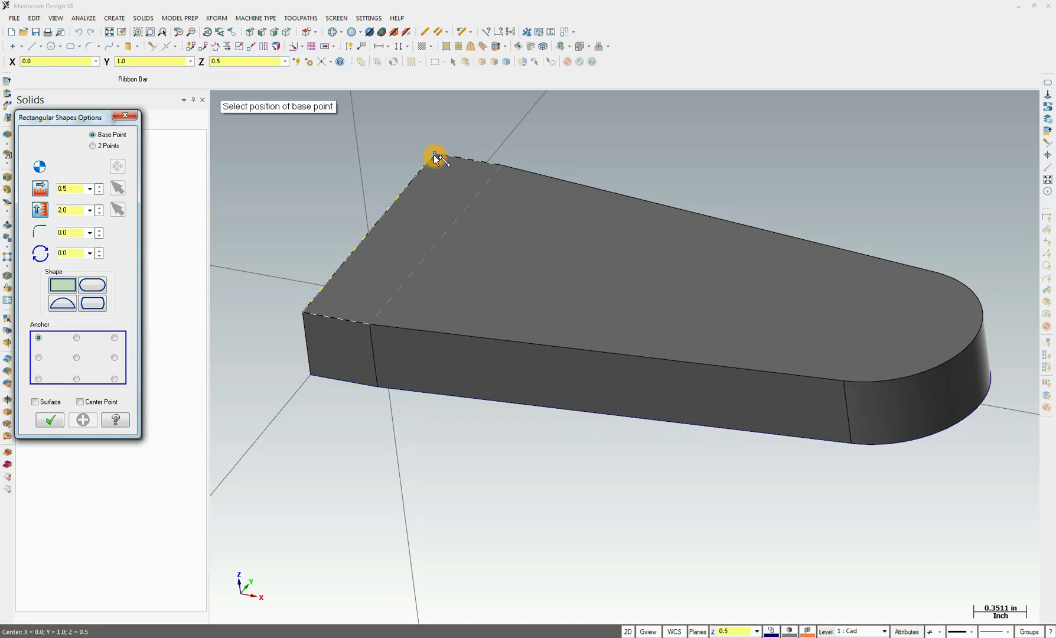
click(436, 157)
click(441, 605)
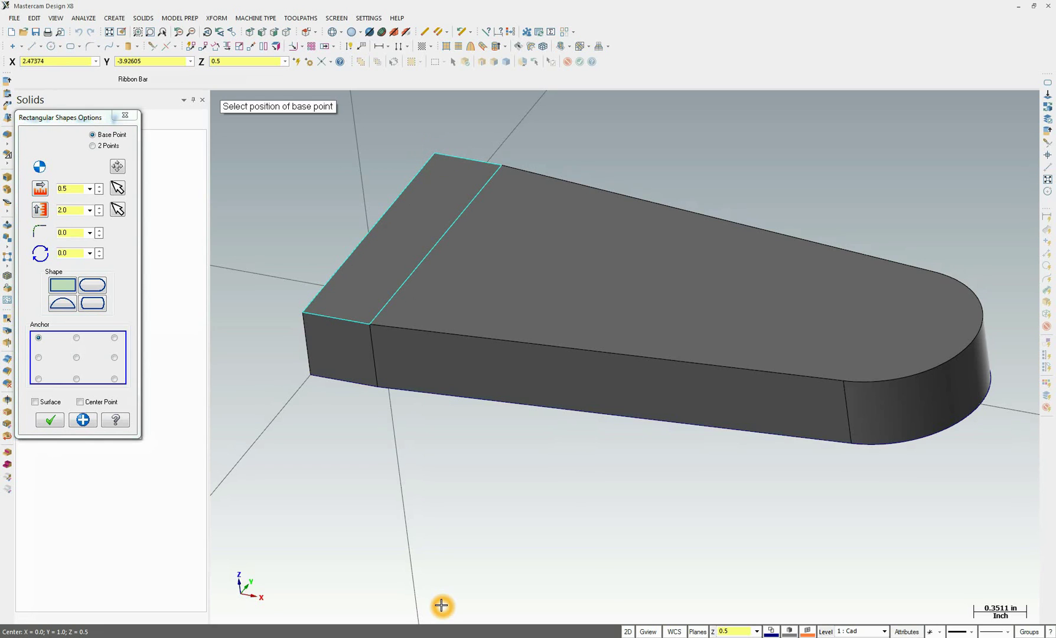
click(479, 260)
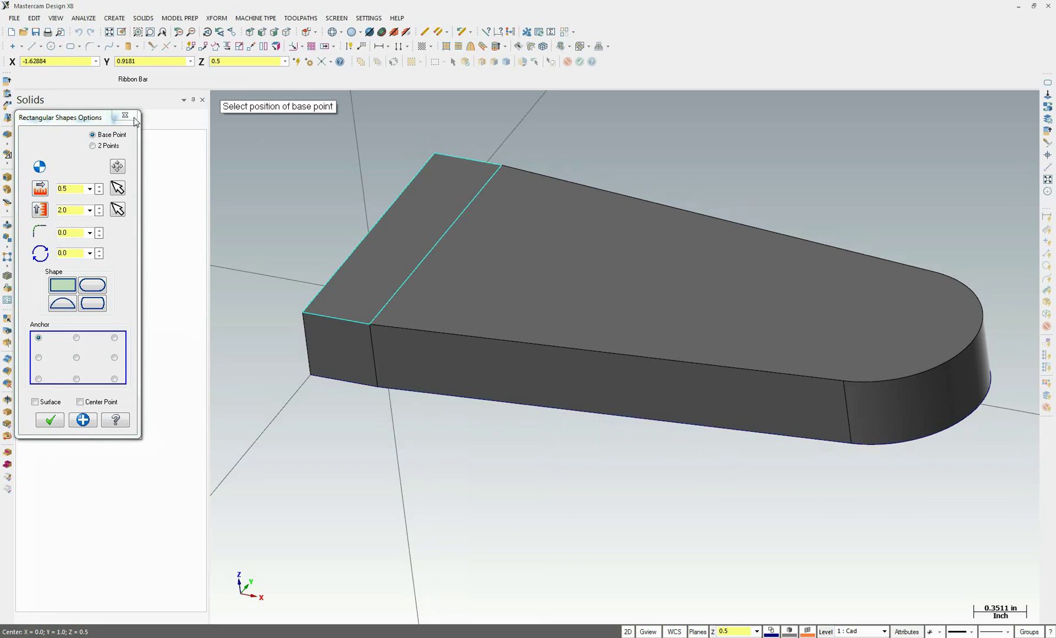
click(54, 420)
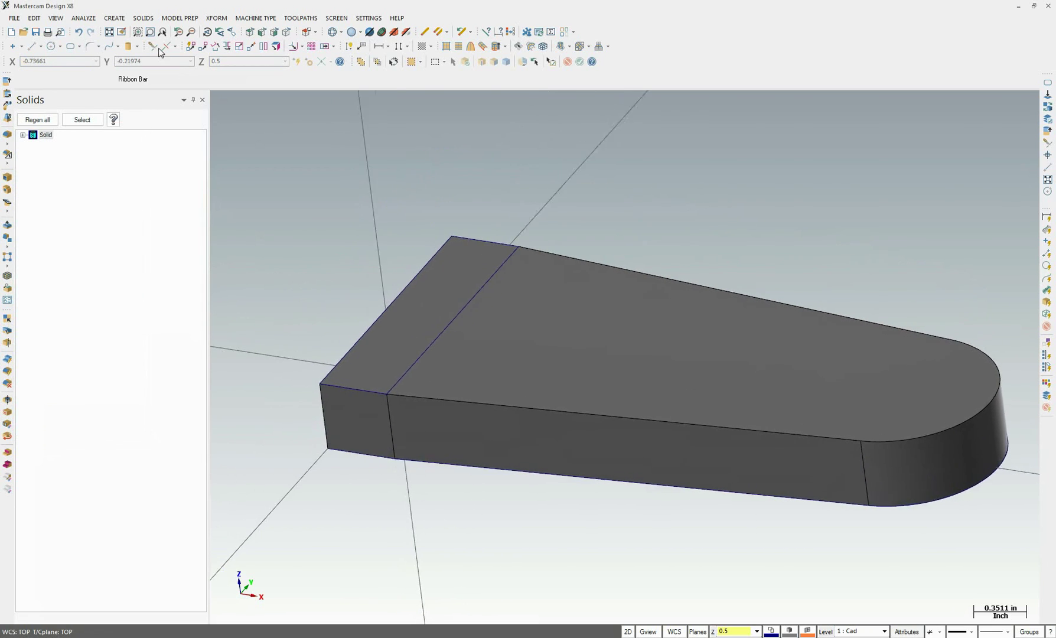
Start a solid extrusion of the 0.5 by 2.0 rectangle on the top face and set its type to Add boss.
click(143, 18)
click(155, 29)
click(530, 318)
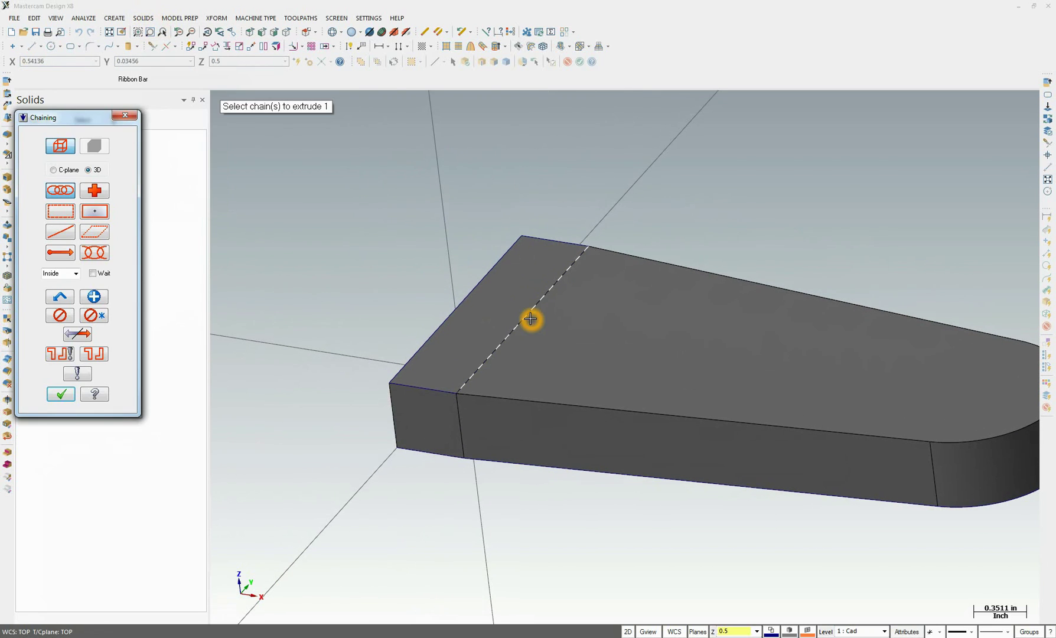
click(515, 324)
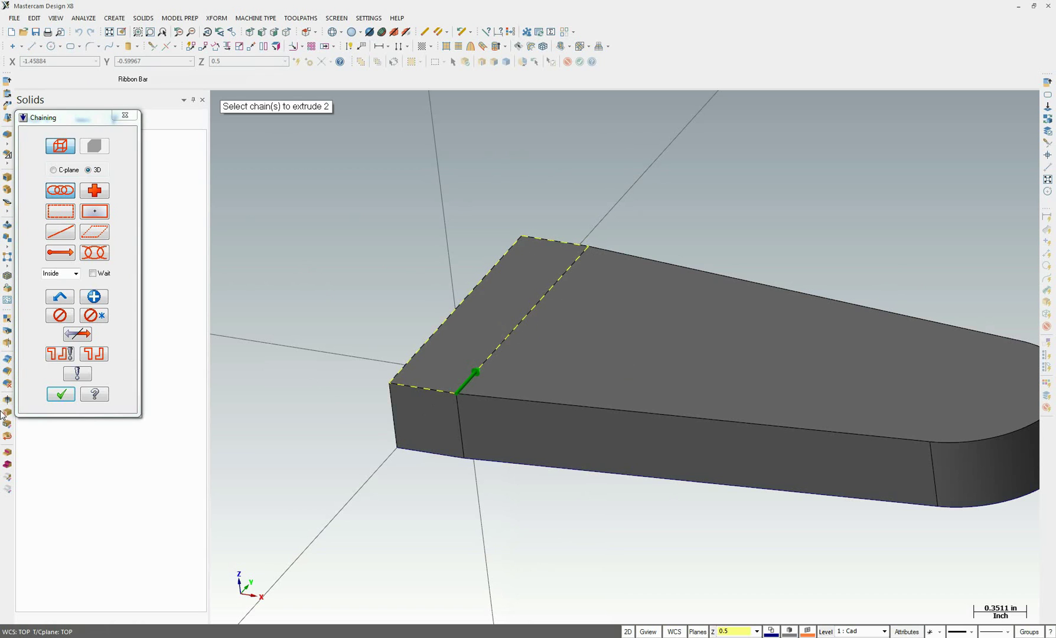
click(57, 399)
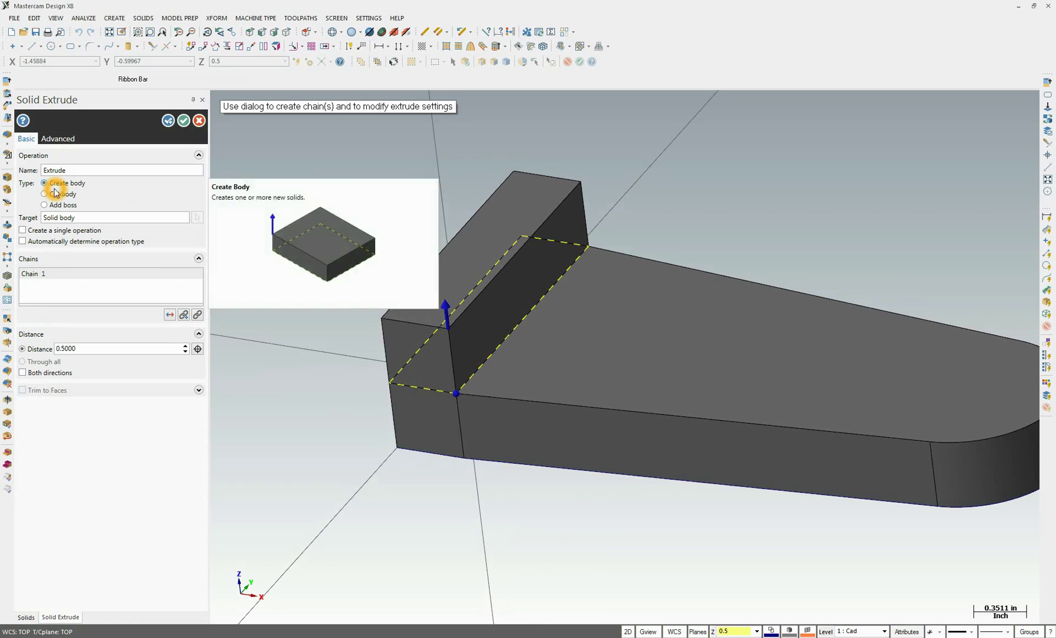
click(57, 205)
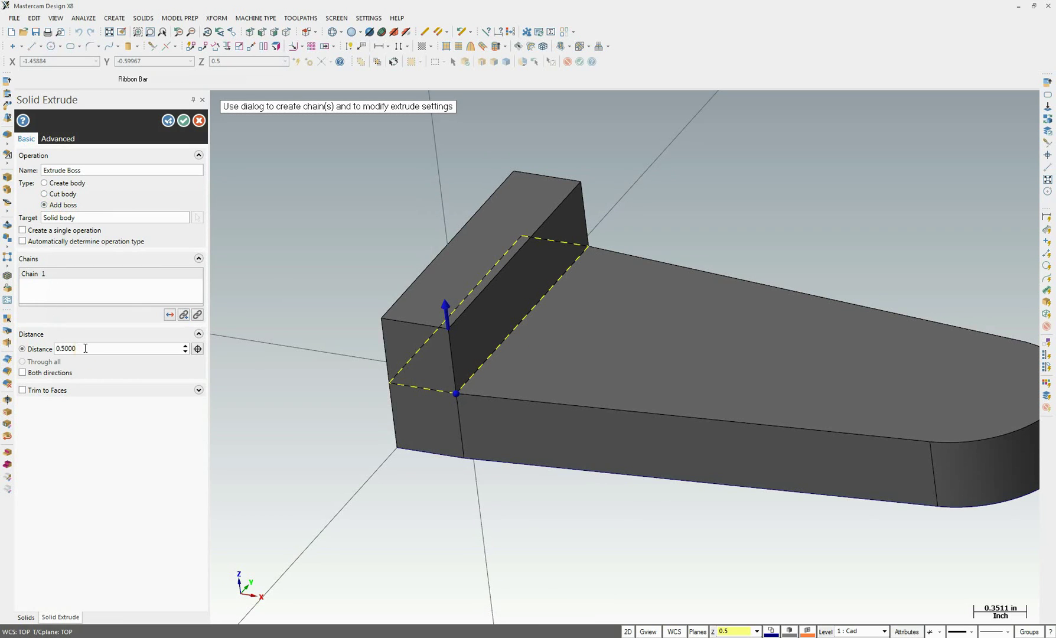
Switch to the Project 1 PDF in Adobe Reader, check the upright's overall height, and return to Mastercam.
key(alt+Tab)
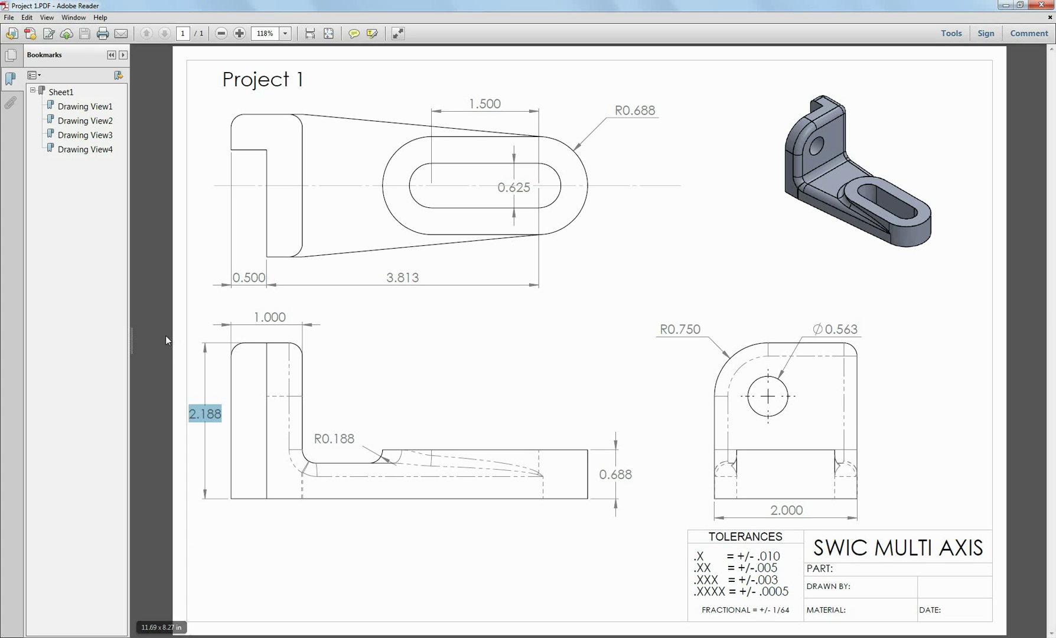
click(212, 426)
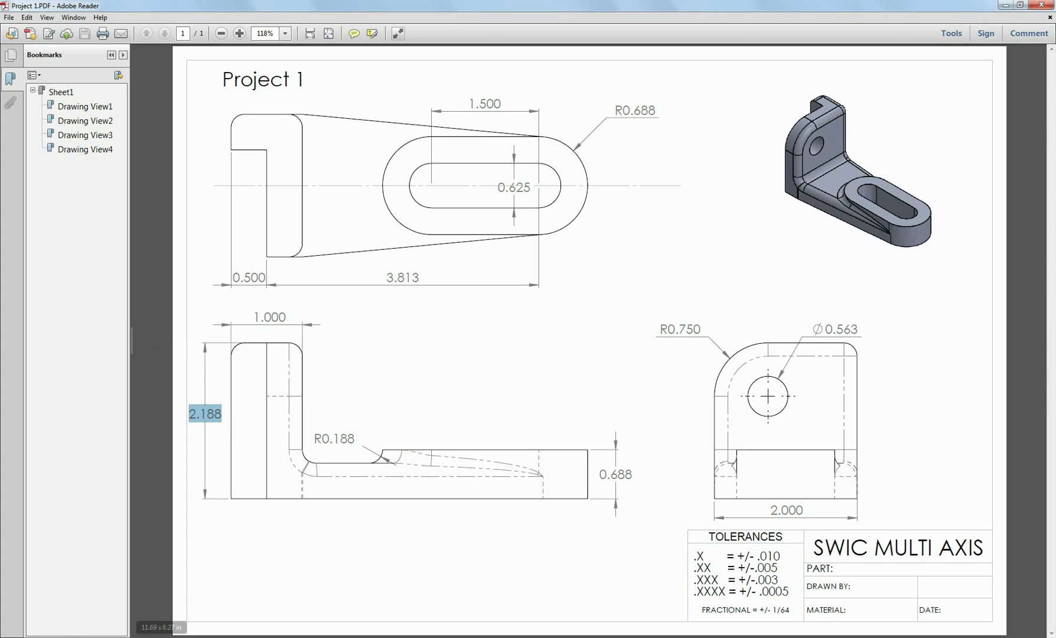
key(alt+Tab)
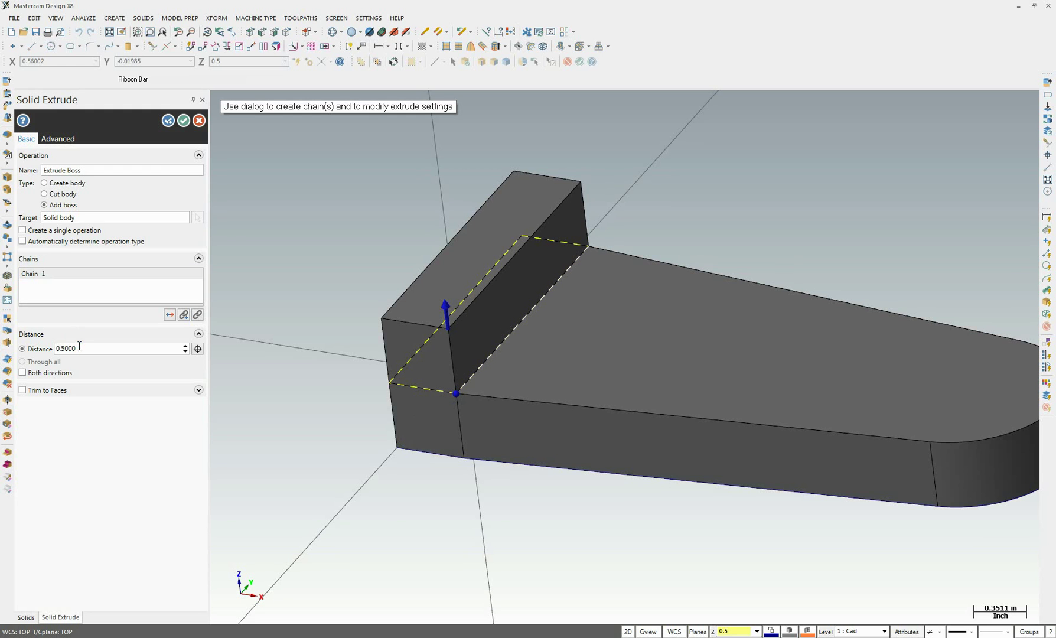
Set the boss extrusion distance to 2.188-.5 and create the upright wall.
double_click(79, 347)
text(2.188-.5)
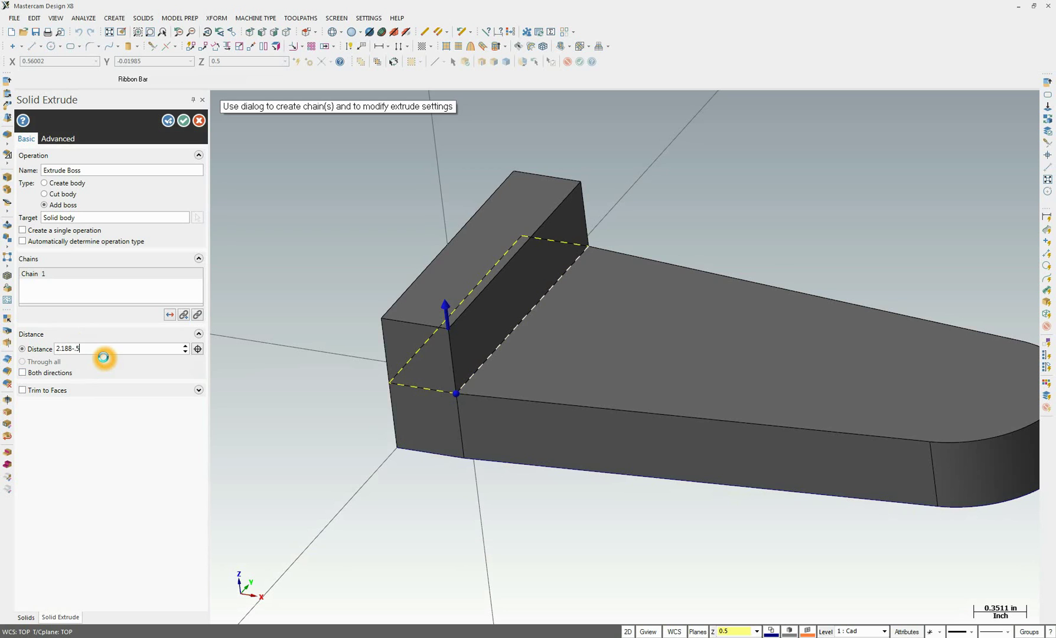
click(103, 357)
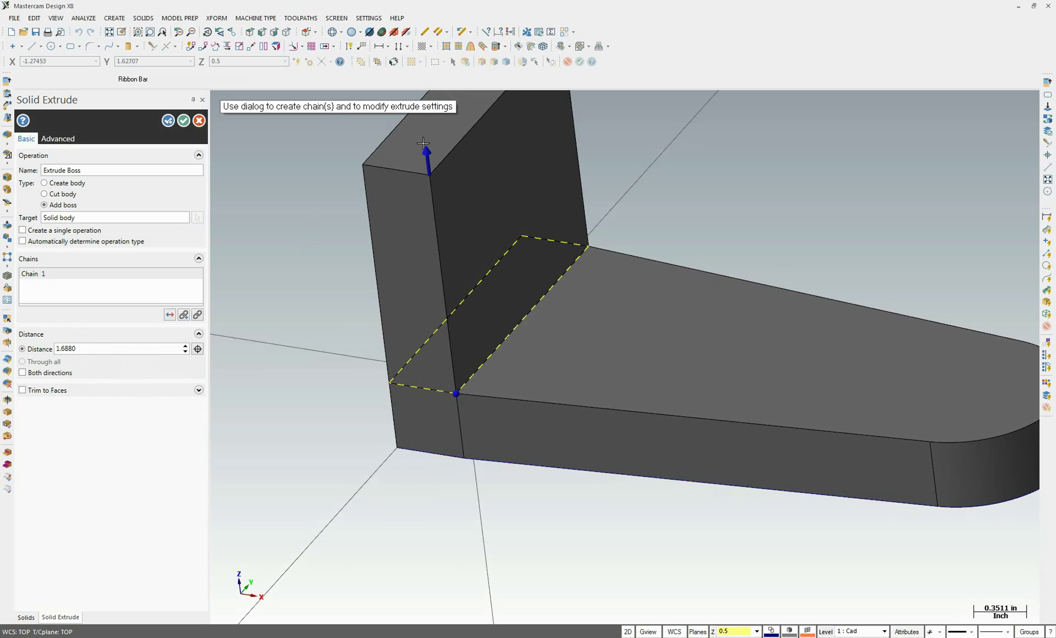
click(186, 122)
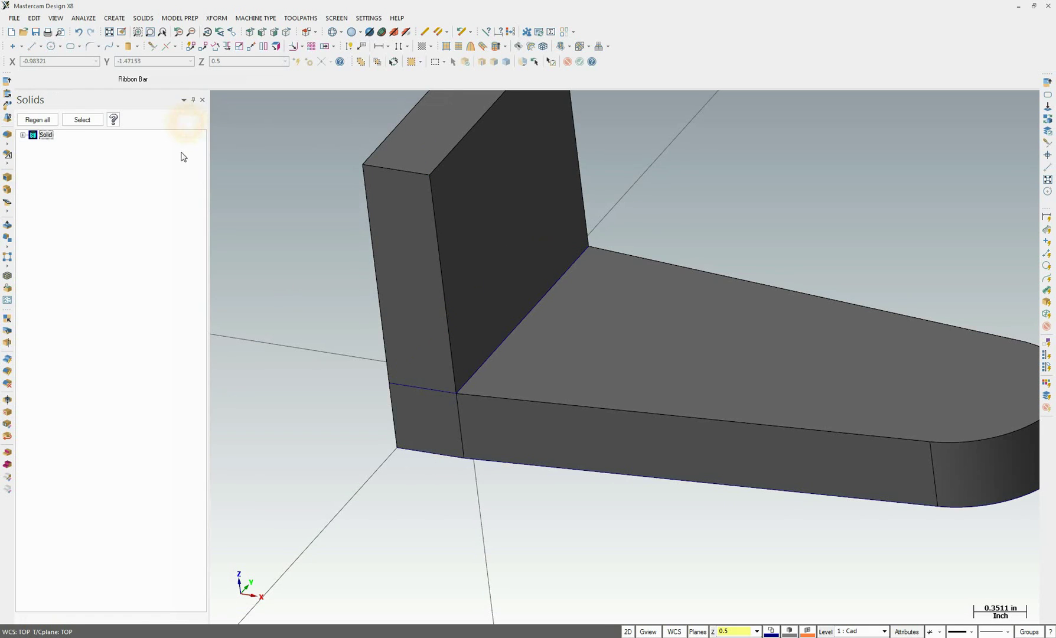
middle_drag(249, 470, 421, 151)
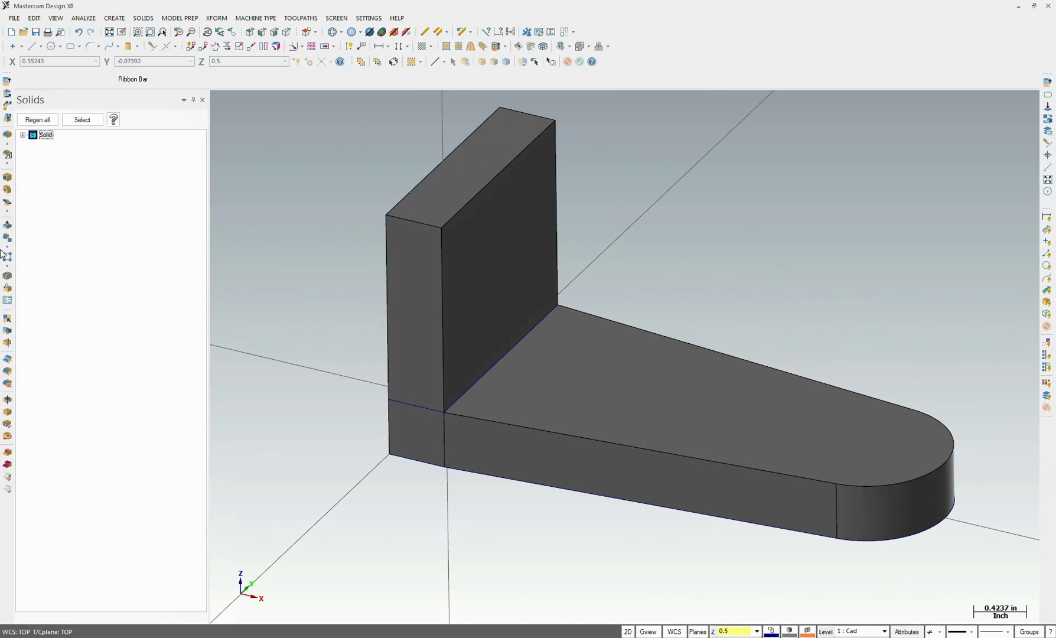
Show the Toolpaths Manager alongside the Solids Manager, ending with the Solids Manager in front.
click(31, 135)
click(57, 18)
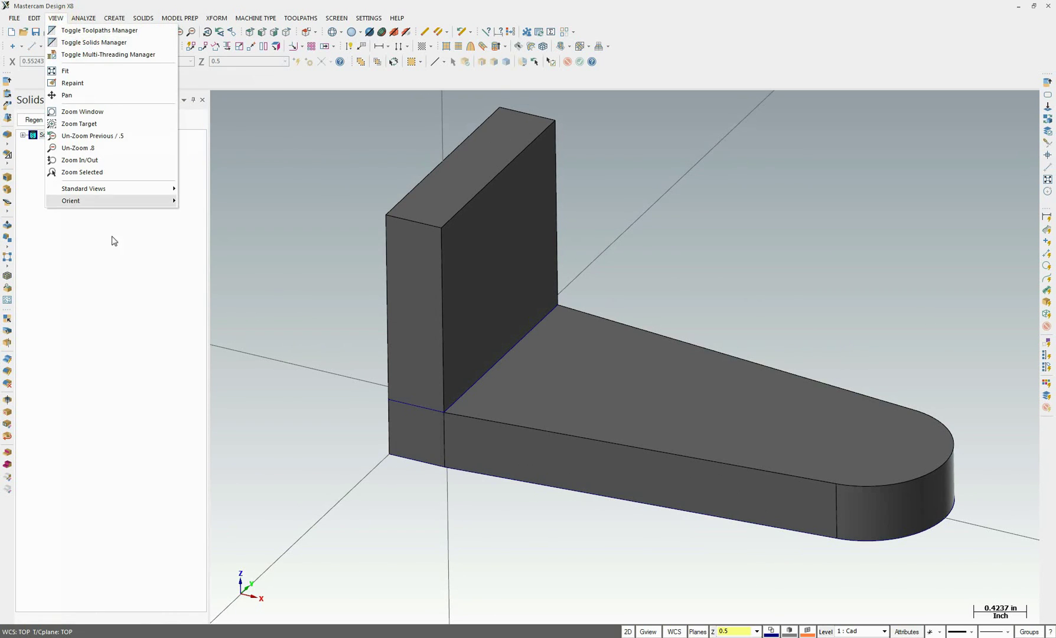
click(119, 263)
click(56, 17)
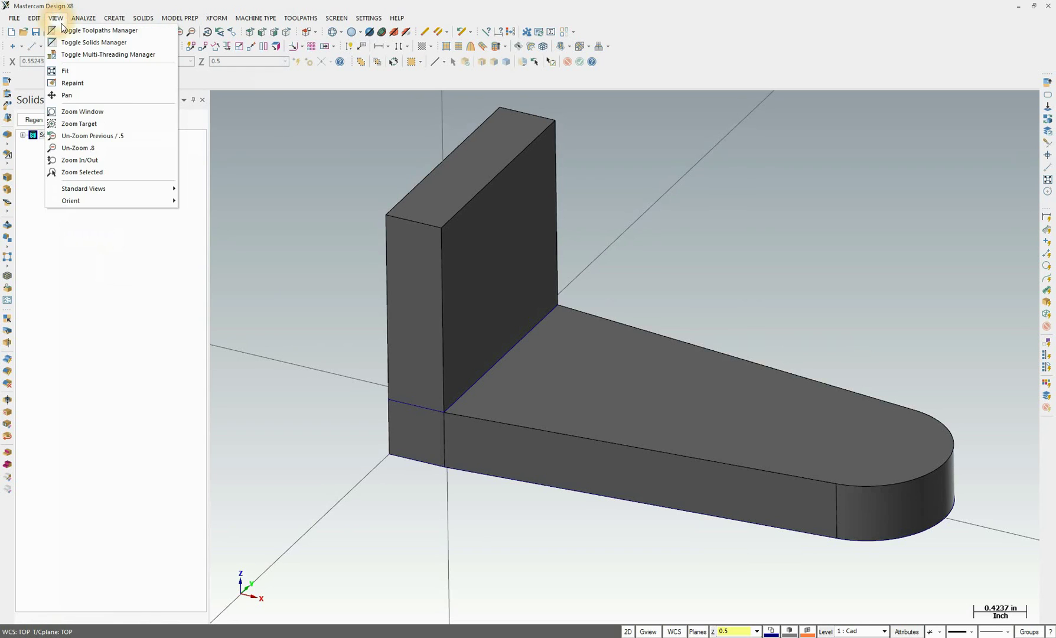
click(79, 28)
click(31, 617)
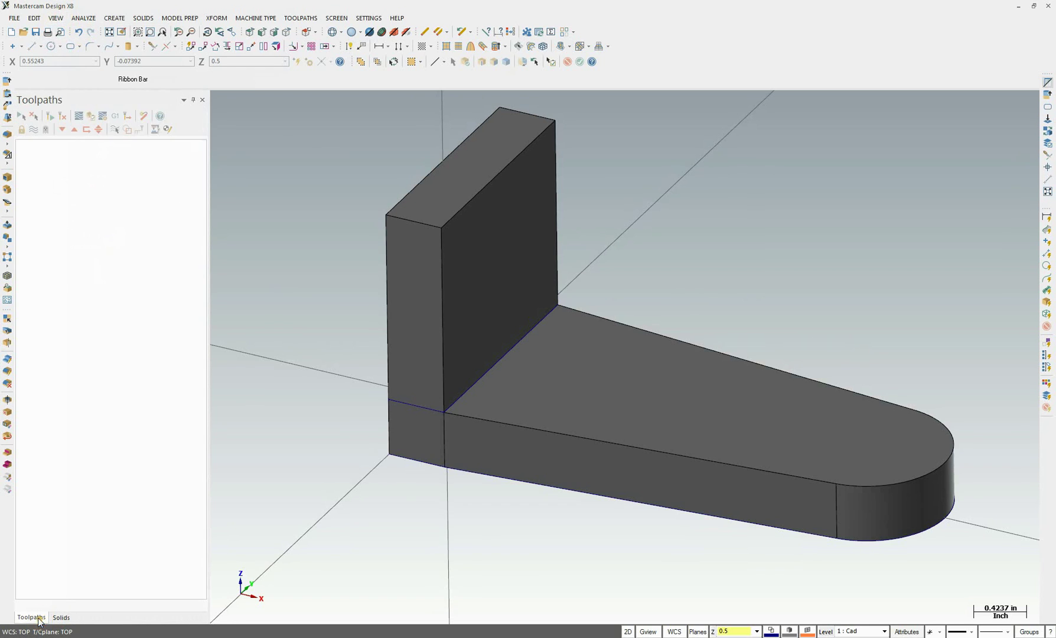
click(61, 617)
click(35, 618)
click(62, 617)
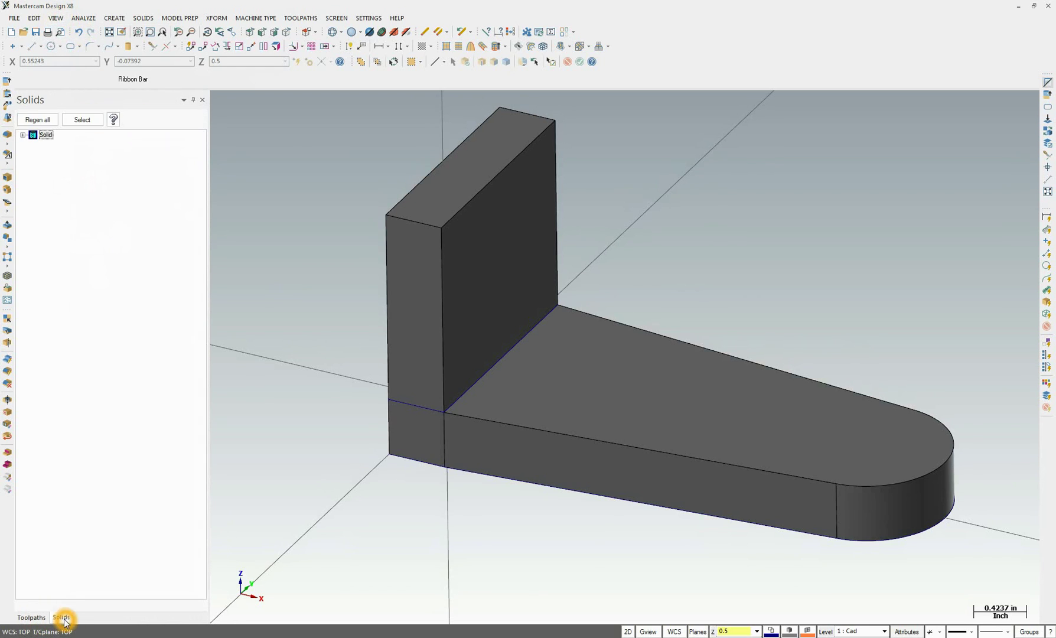
Expand the solid's operation history and select the Extrude and Extrude Boss operations to inspect their faces.
click(23, 135)
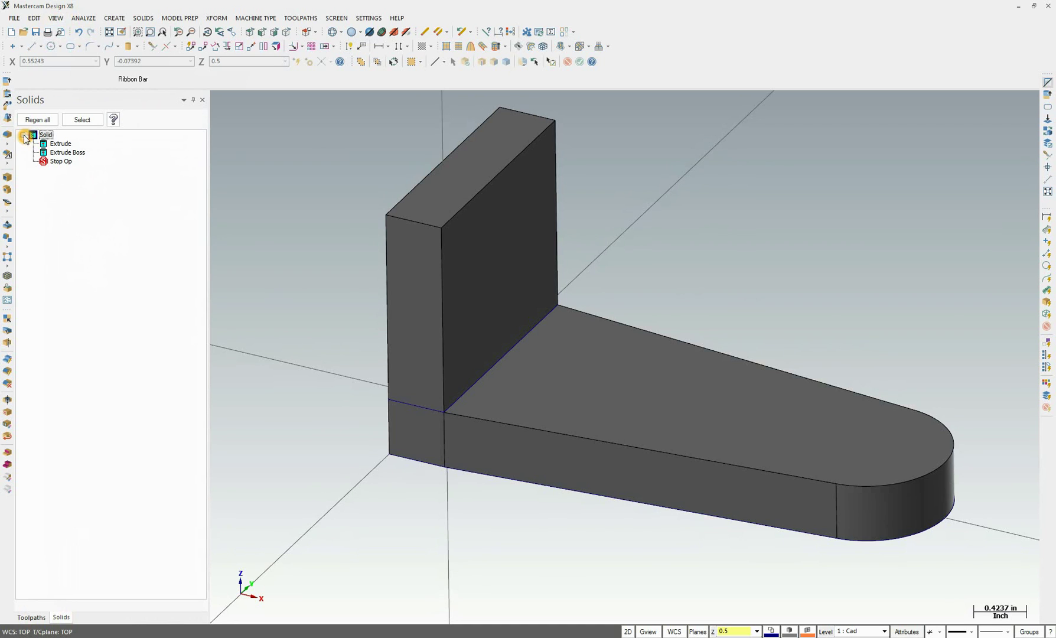
click(59, 144)
click(59, 153)
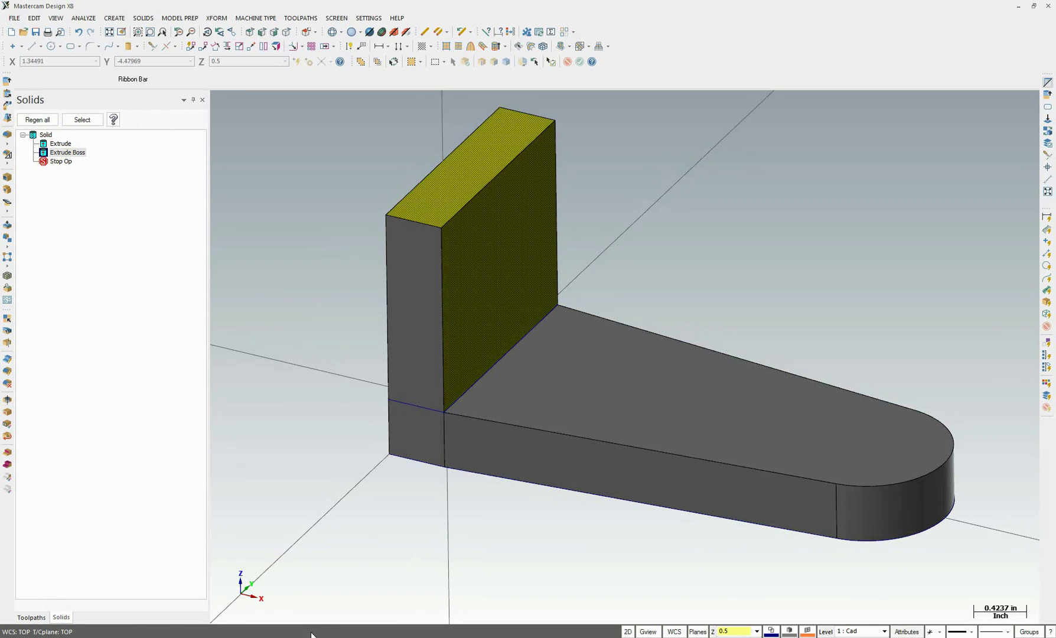
Switch to the Project 1 PDF in Adobe Reader, examine the small corner block and its width in the top view, and return to Mastercam.
key(alt+Tab)
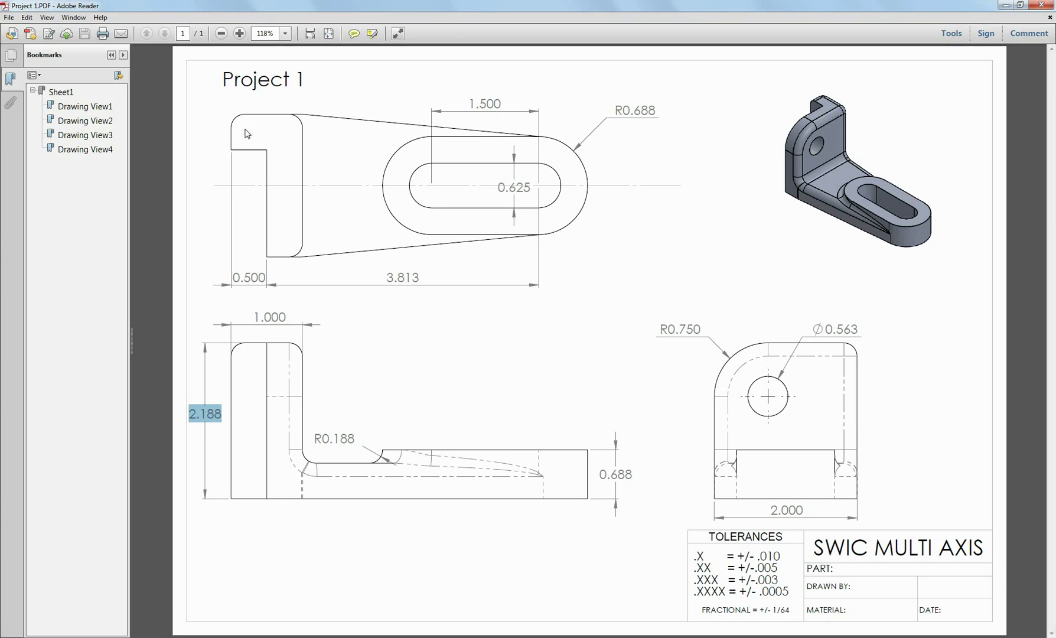
click(257, 142)
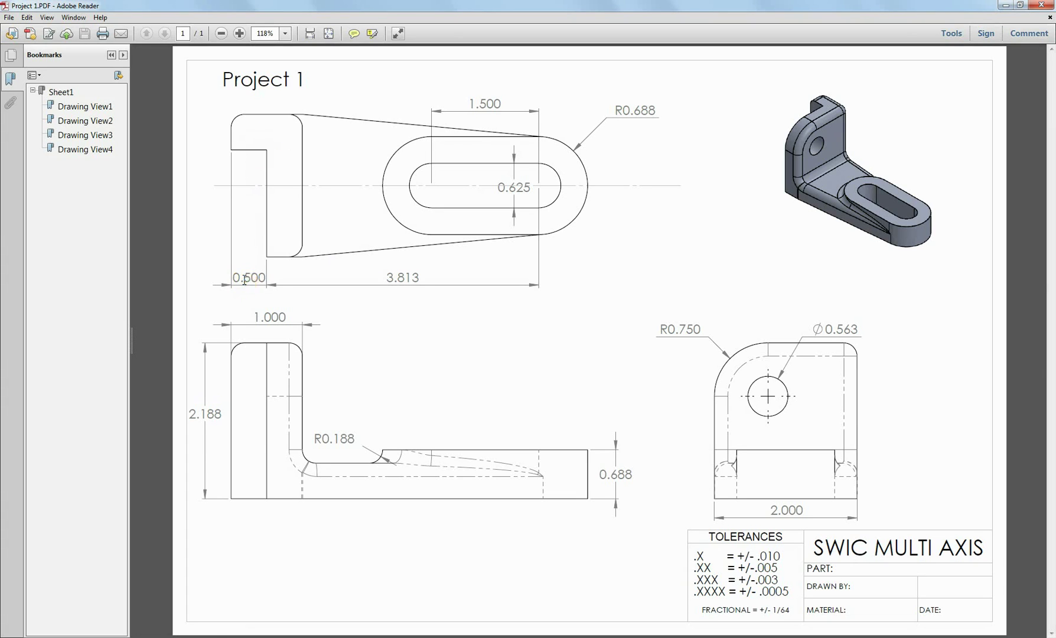
drag(241, 277, 230, 152)
click(236, 121)
click(254, 140)
click(162, 628)
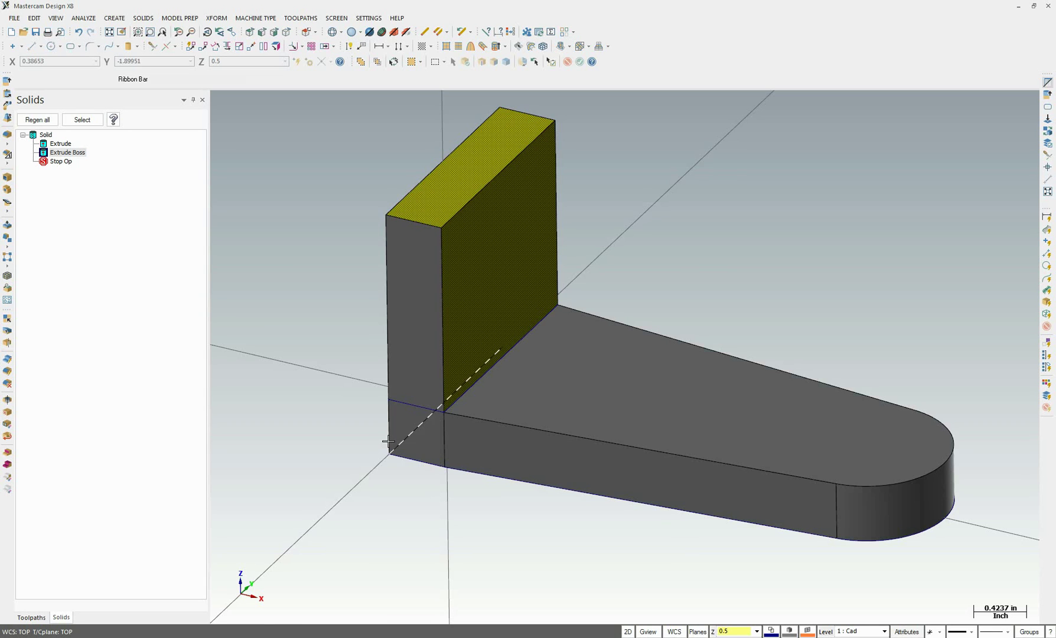
Set the construction depth to Z 0.0 from the bottom of the part.
click(724, 631)
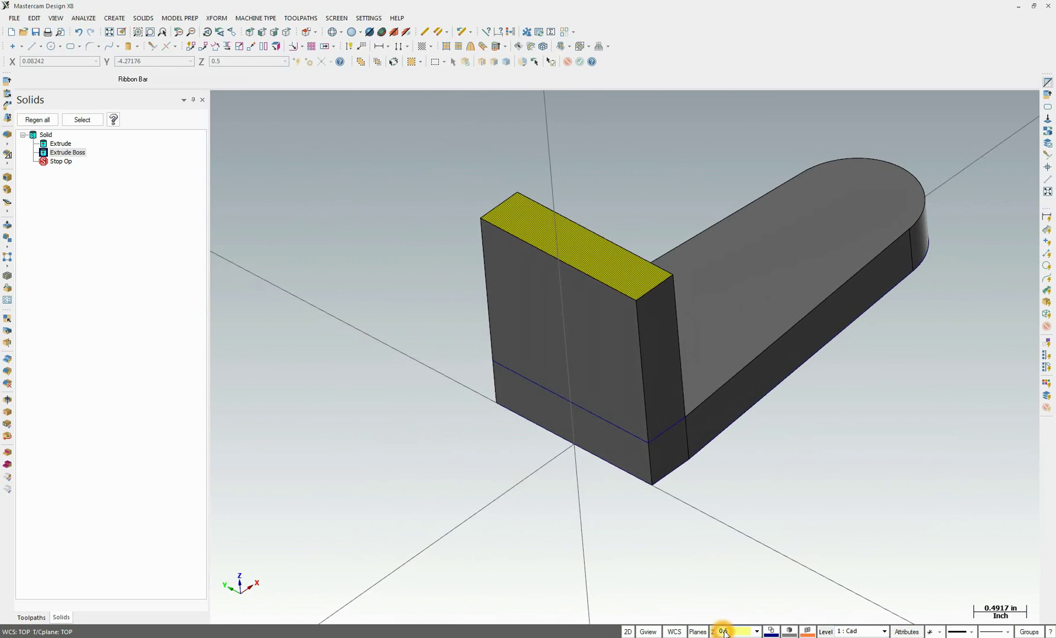
click(725, 632)
click(744, 564)
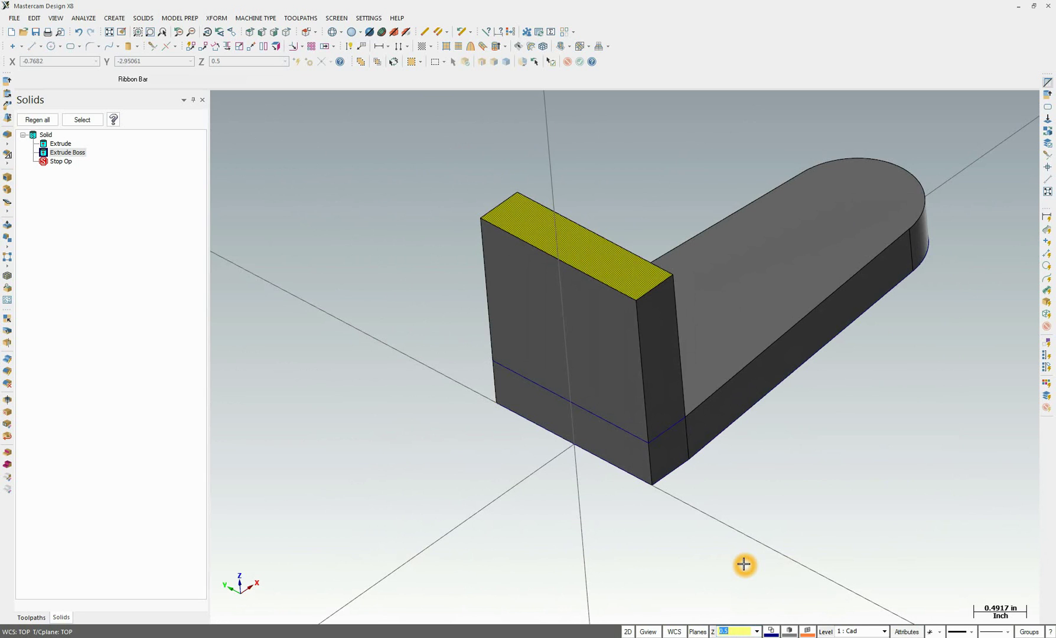
Hide the Solids level so only the wireframe shows, and clear the Extrude Boss selection.
click(825, 631)
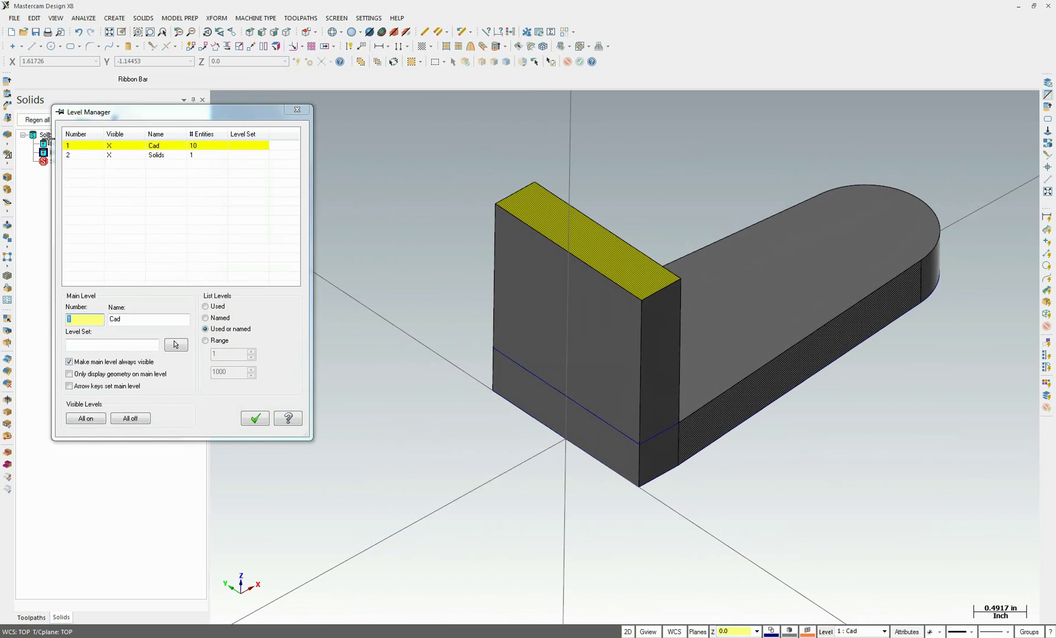
click(109, 154)
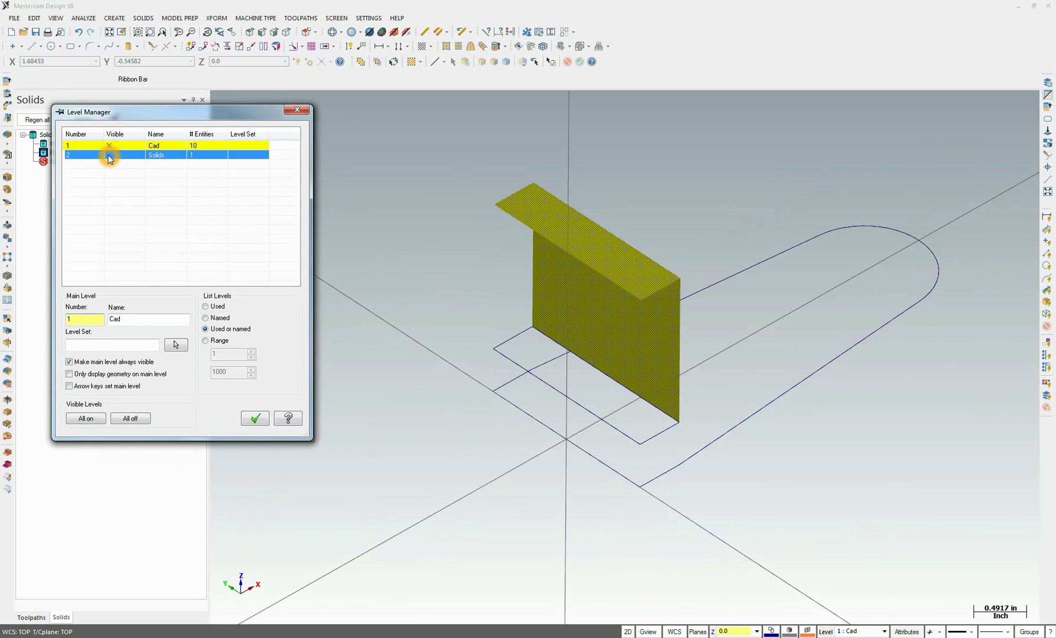
click(297, 110)
click(45, 134)
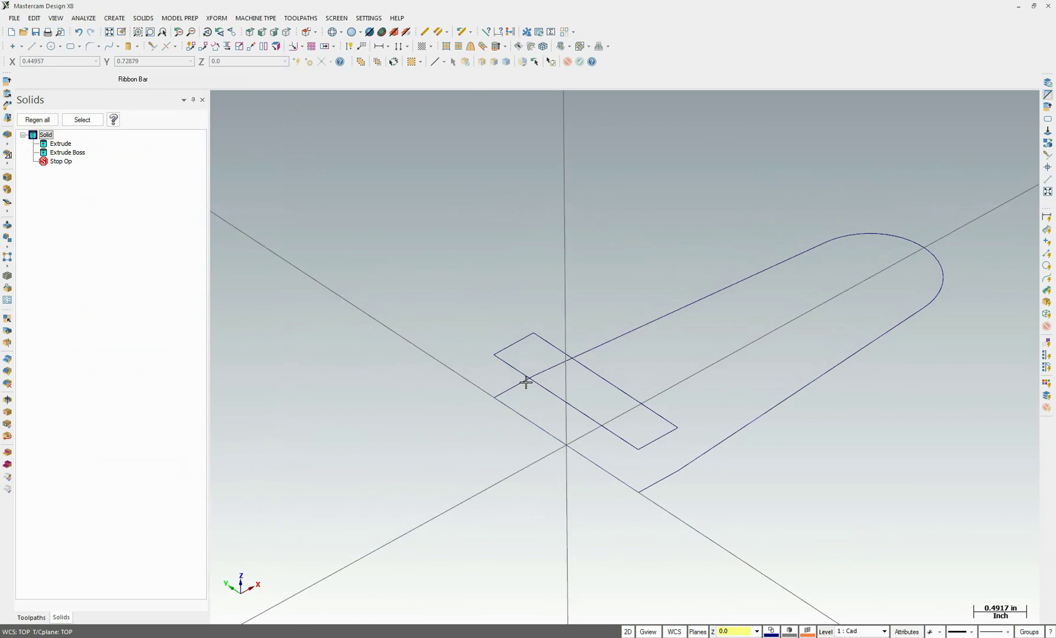
middle_drag(526, 382, 500, 422)
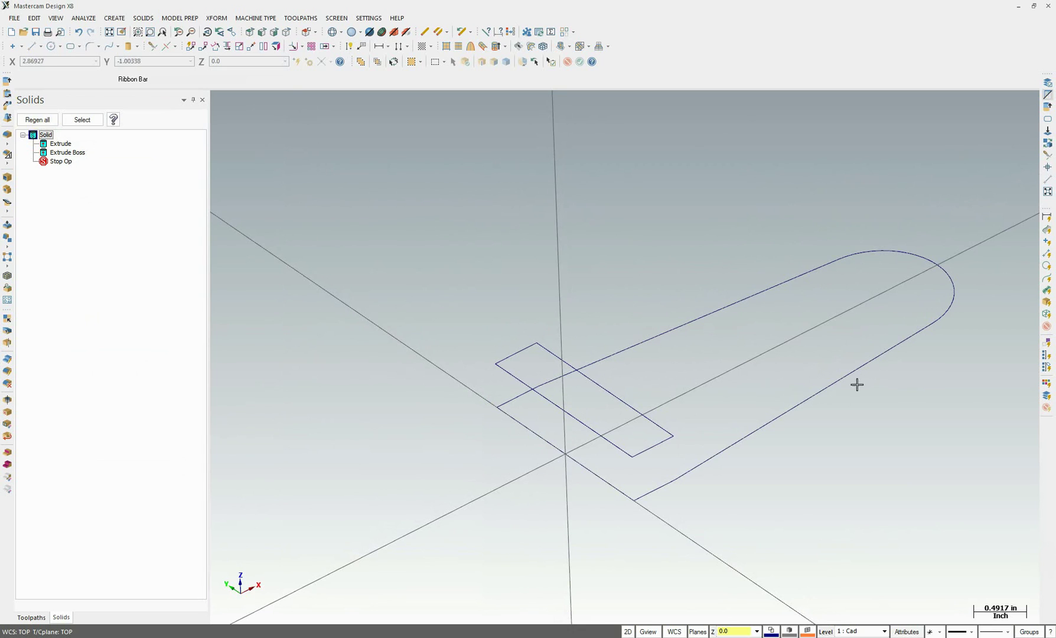
click(504, 414)
click(777, 598)
Create level 3 named "small sqare" and make it the main level.
click(825, 631)
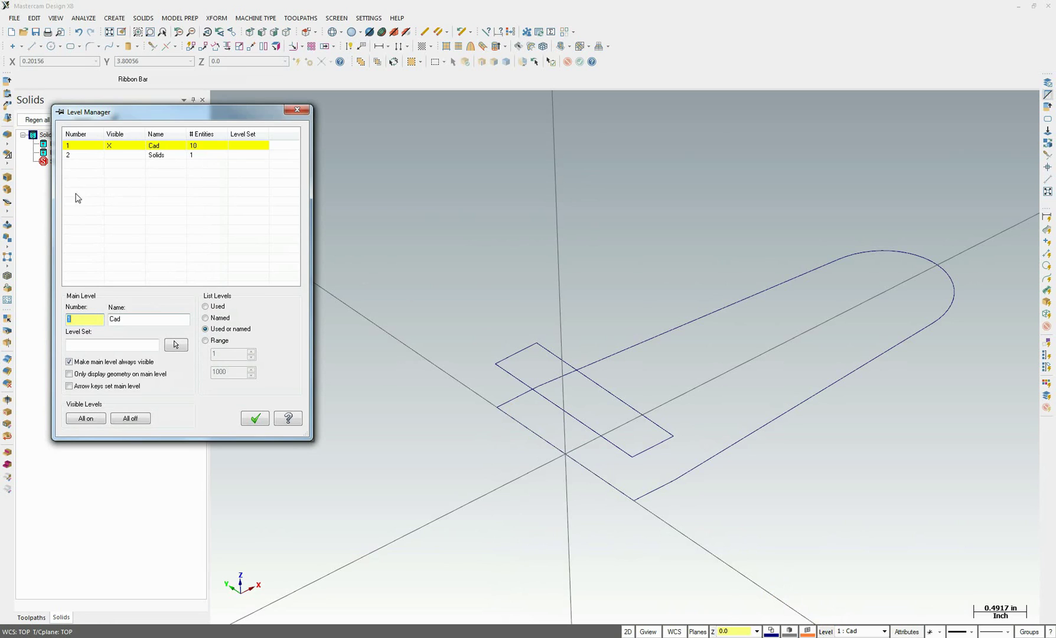
click(72, 170)
click(75, 320)
key(Tab)
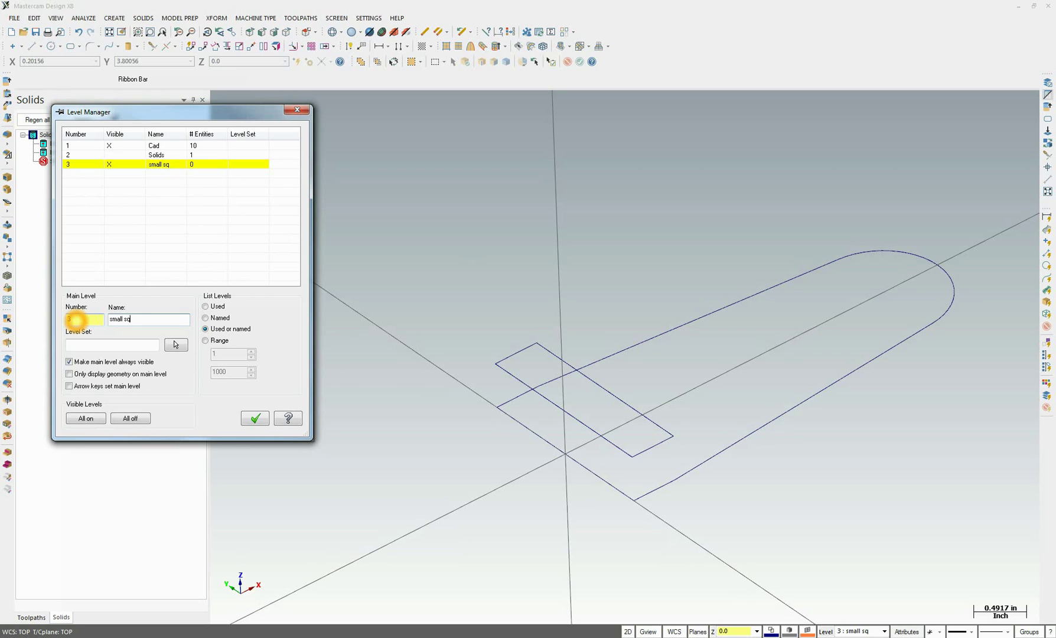
click(252, 419)
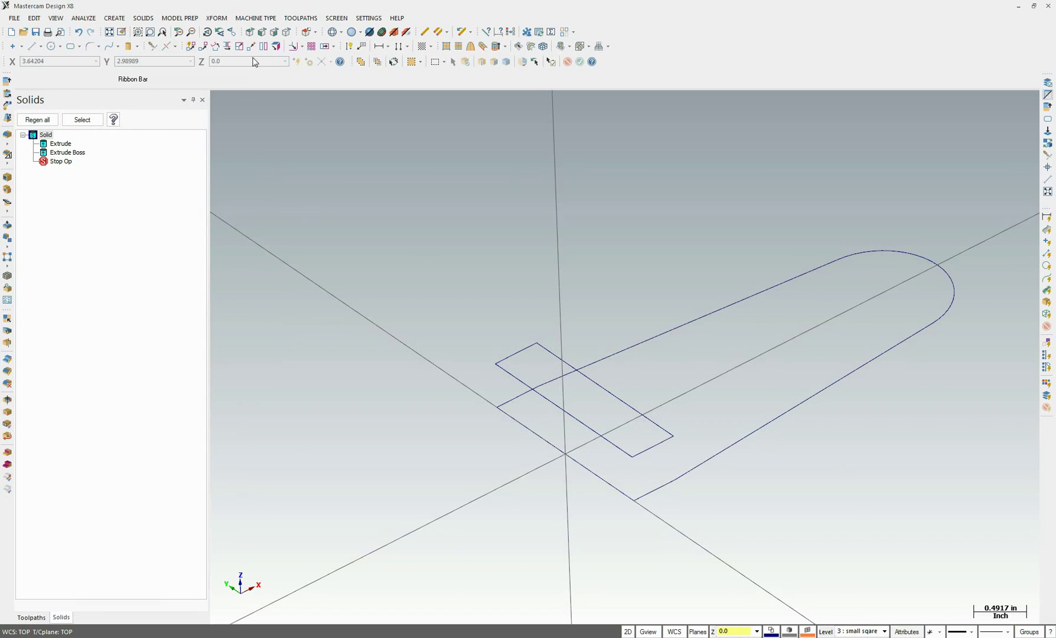
Start a rectangular shape with a fillet radius of 0 and a rotation of 0.
click(70, 46)
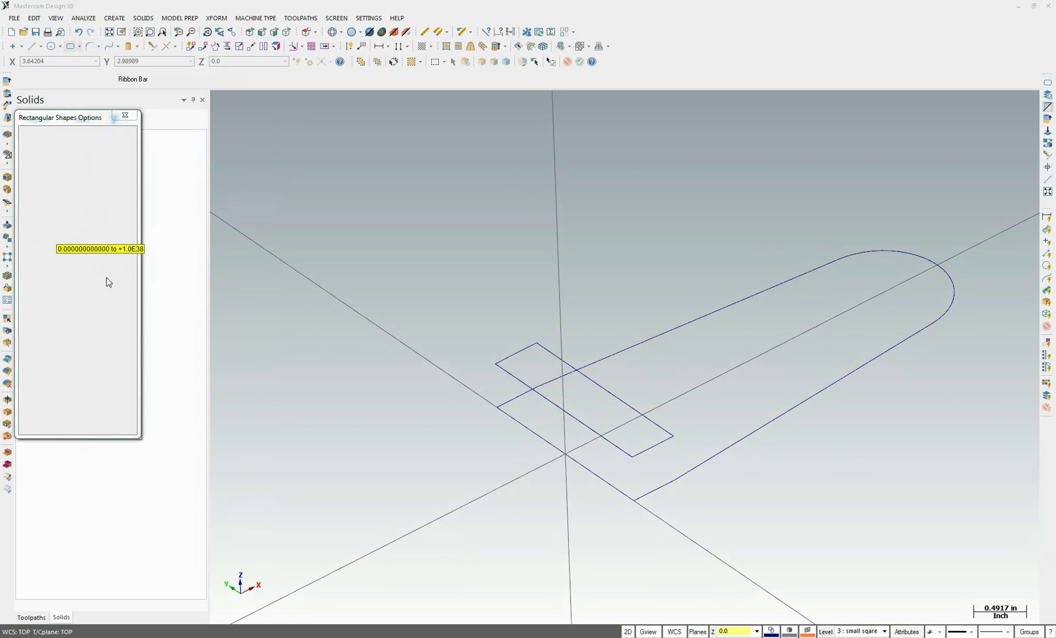
click(33, 114)
click(52, 118)
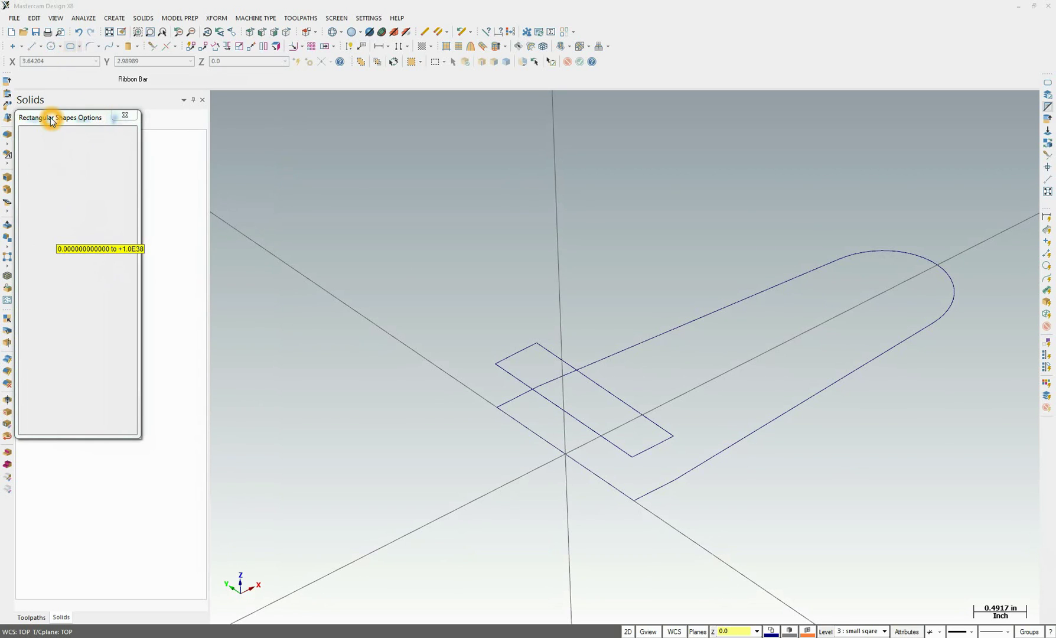
click(71, 152)
click(104, 296)
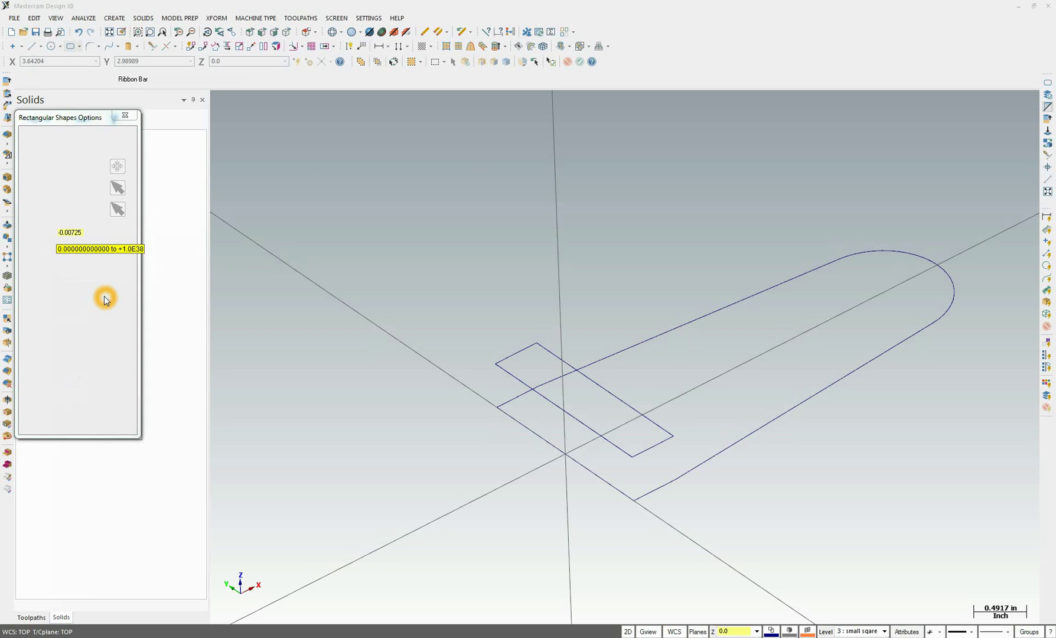
click(75, 232)
text(0)
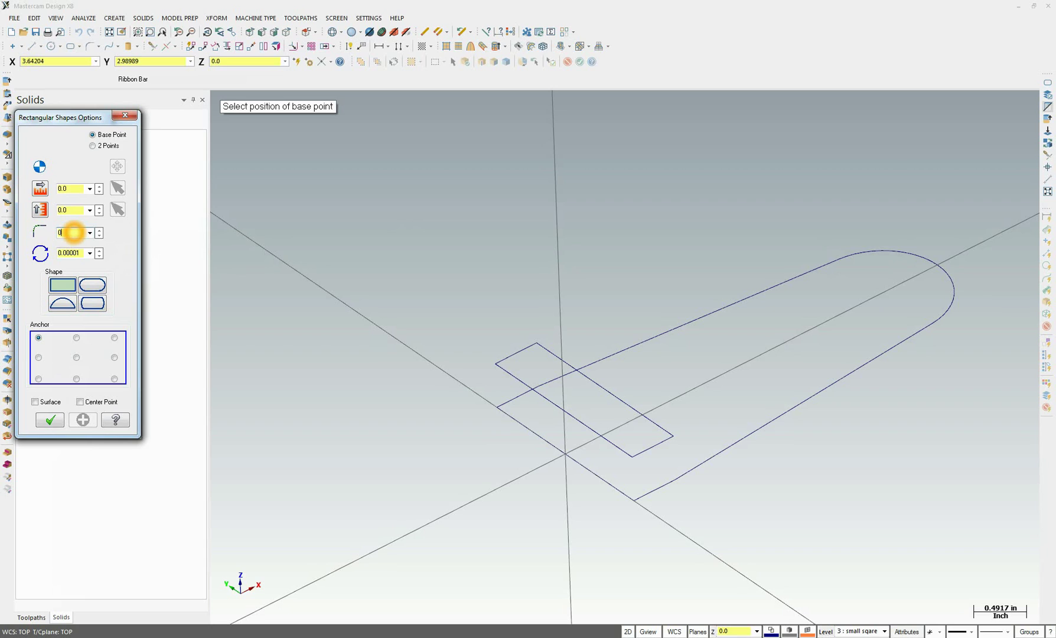
click(67, 254)
text(0)
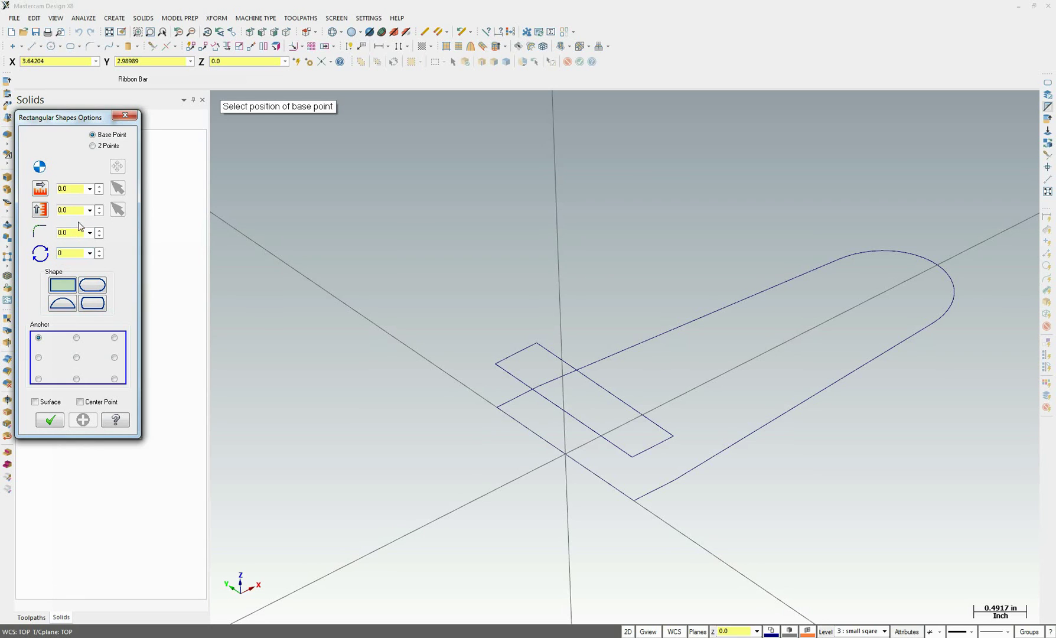
Draw a 0.5 by 0.5 rectangle, anchored by its upper-right corner, at the base outline's corner at X 0, Y 1.
click(74, 189)
text(.5)
click(65, 212)
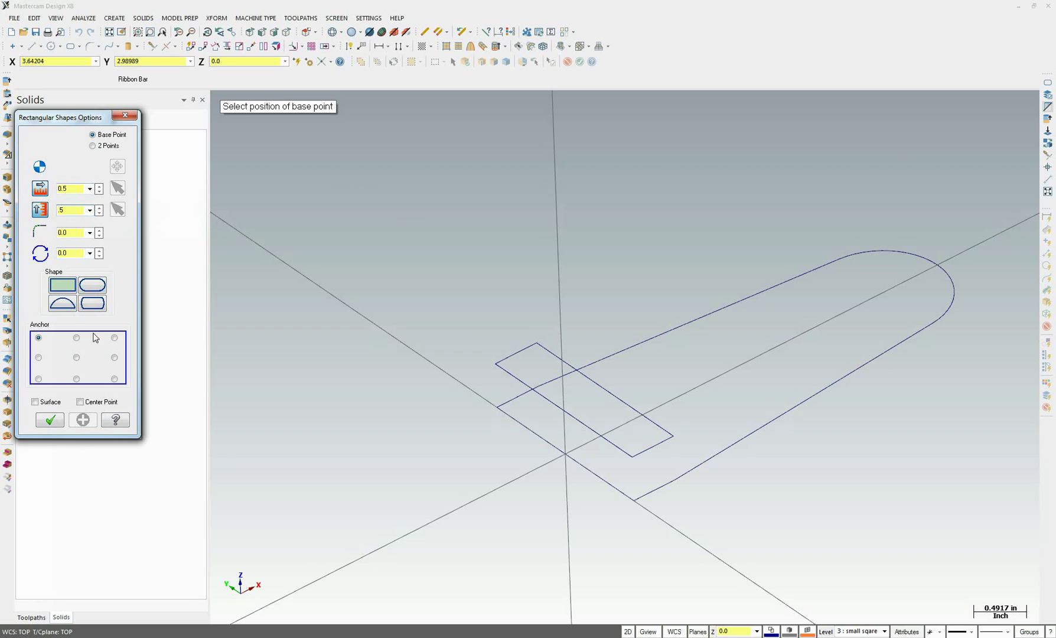
click(114, 338)
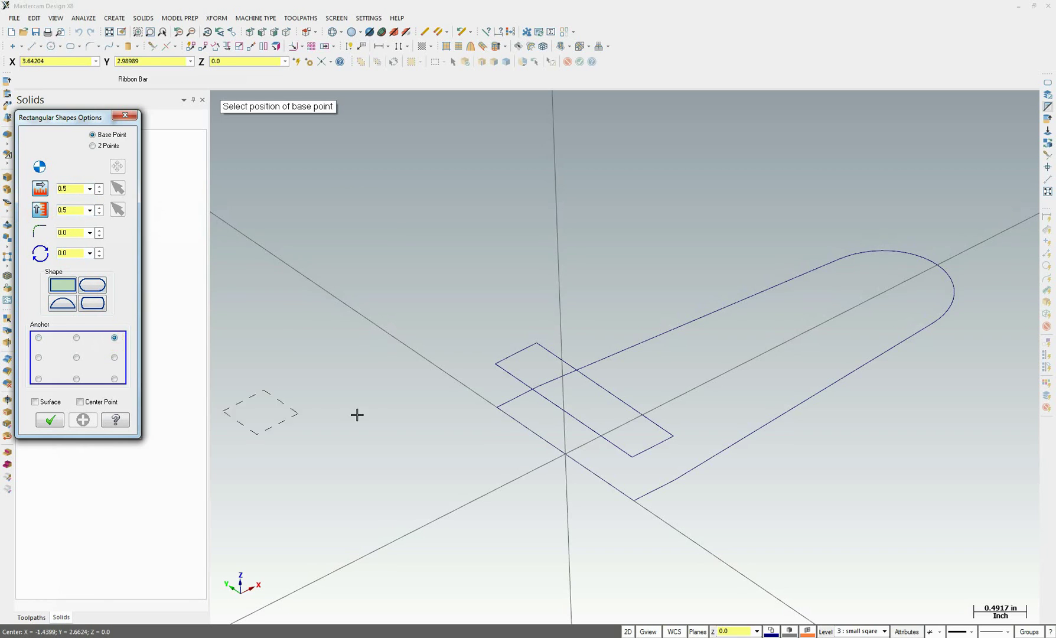
click(496, 409)
click(125, 116)
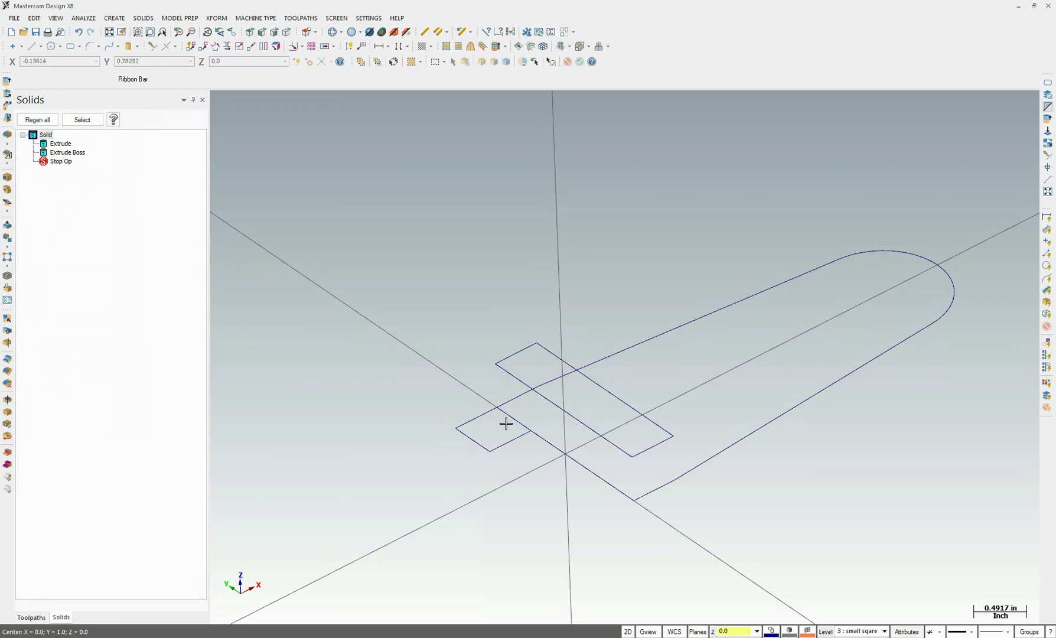
Hide the Cad level and show the Solids level, keeping the small square's level as main.
click(507, 414)
click(547, 440)
click(793, 603)
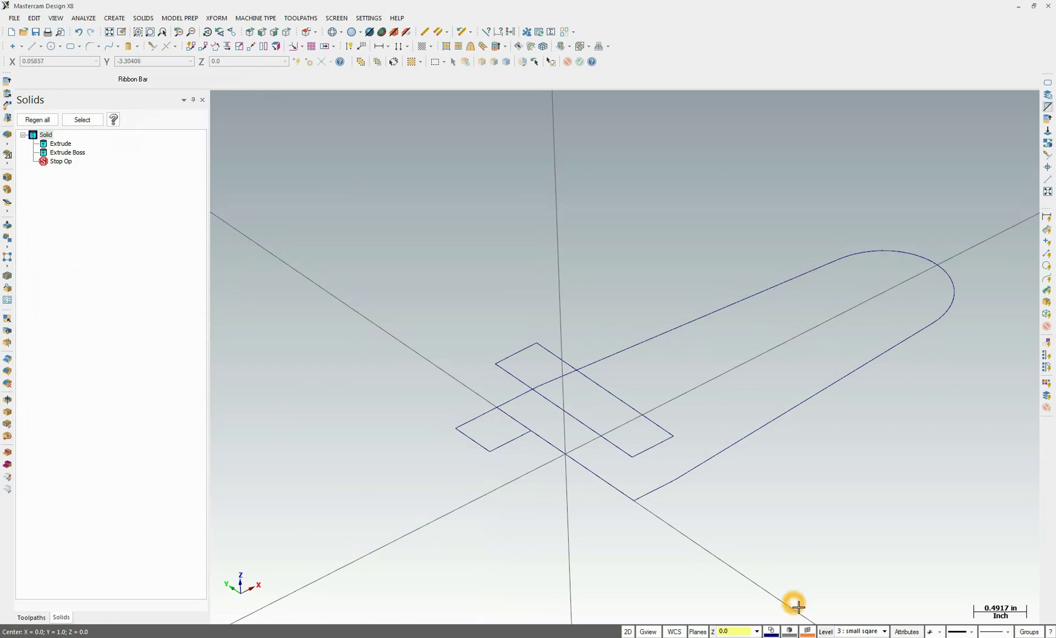
click(826, 632)
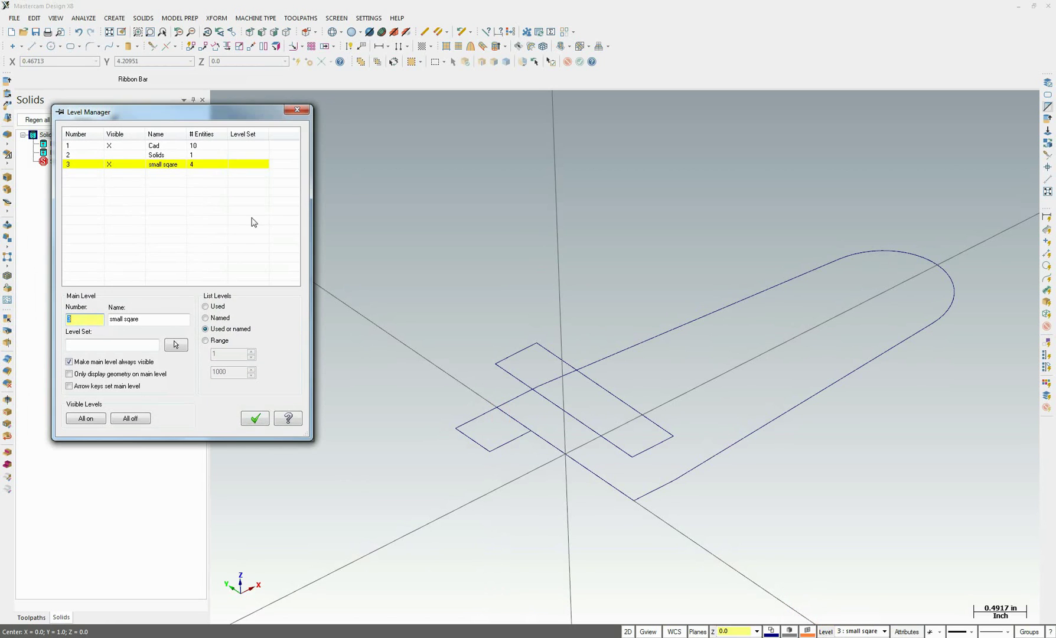
click(110, 147)
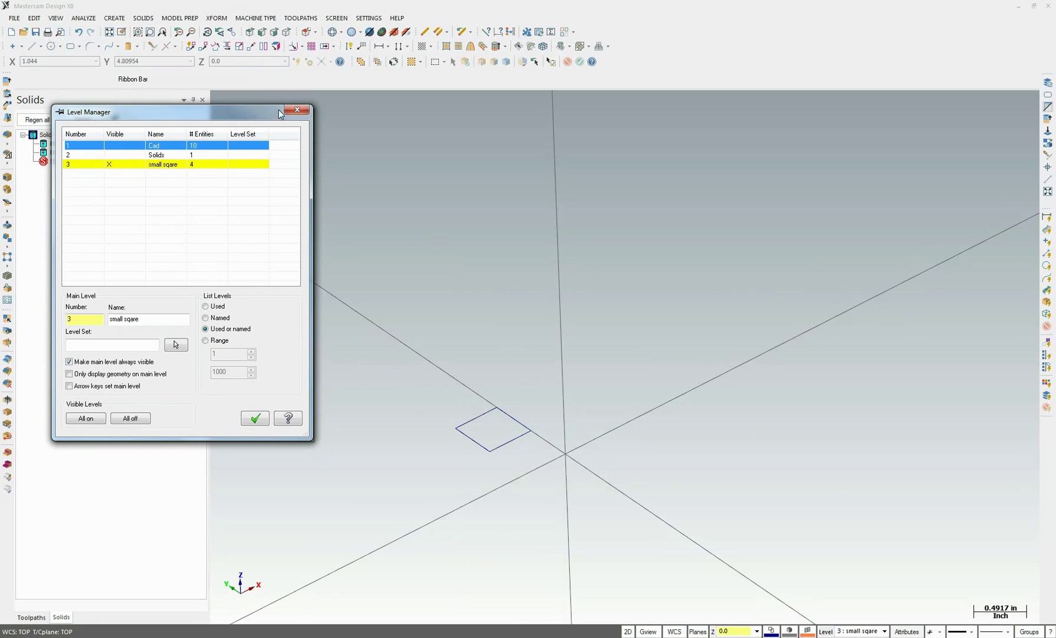
click(116, 155)
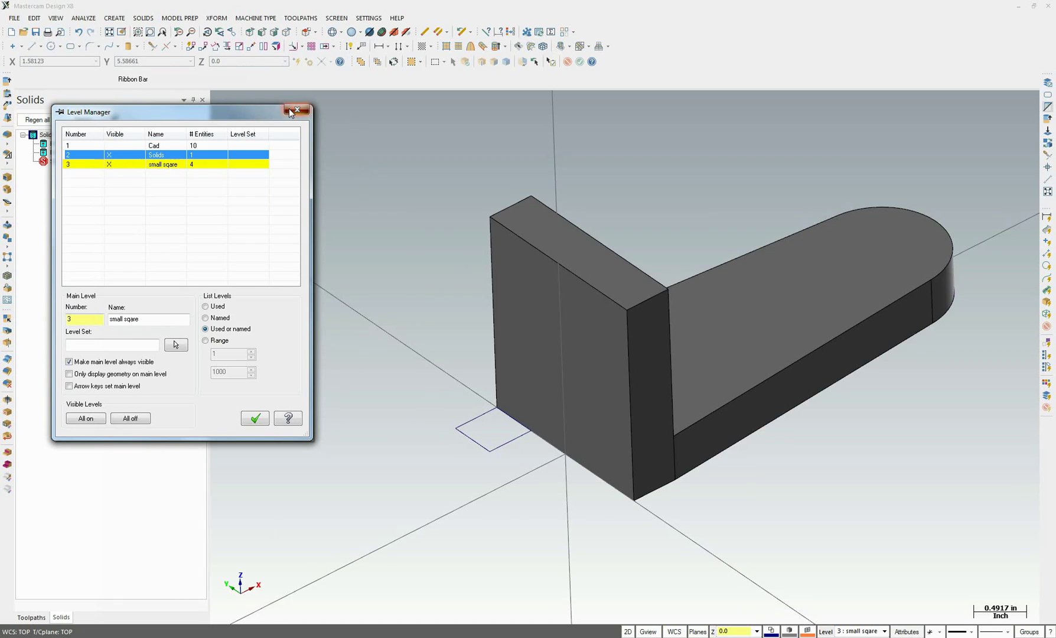
click(297, 110)
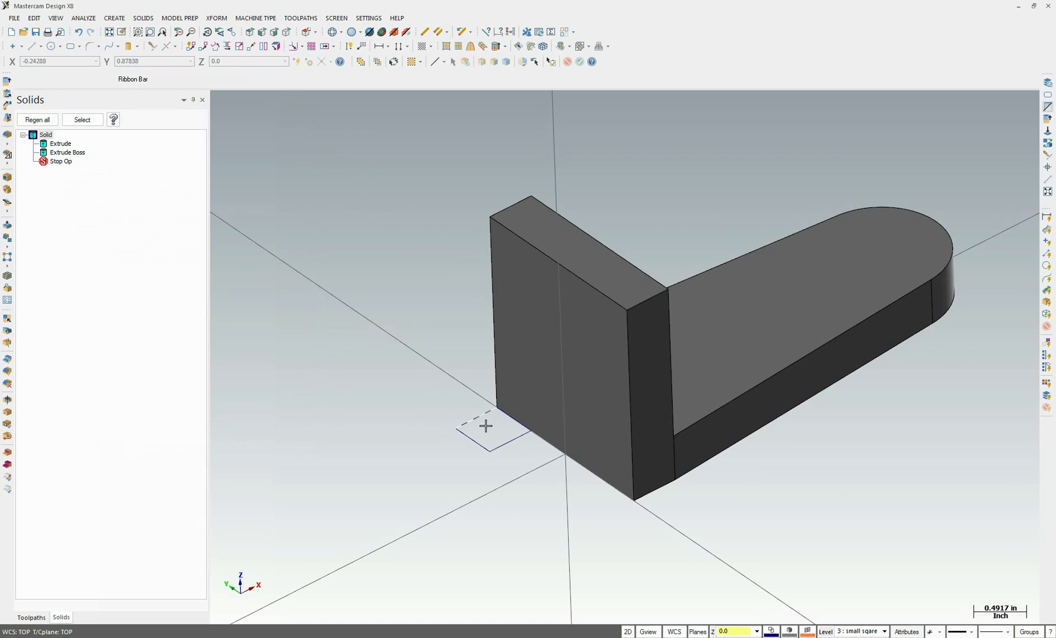
Extrude the small square as an added boss on the solid, up to the top corner of the upright wall.
click(144, 17)
click(154, 28)
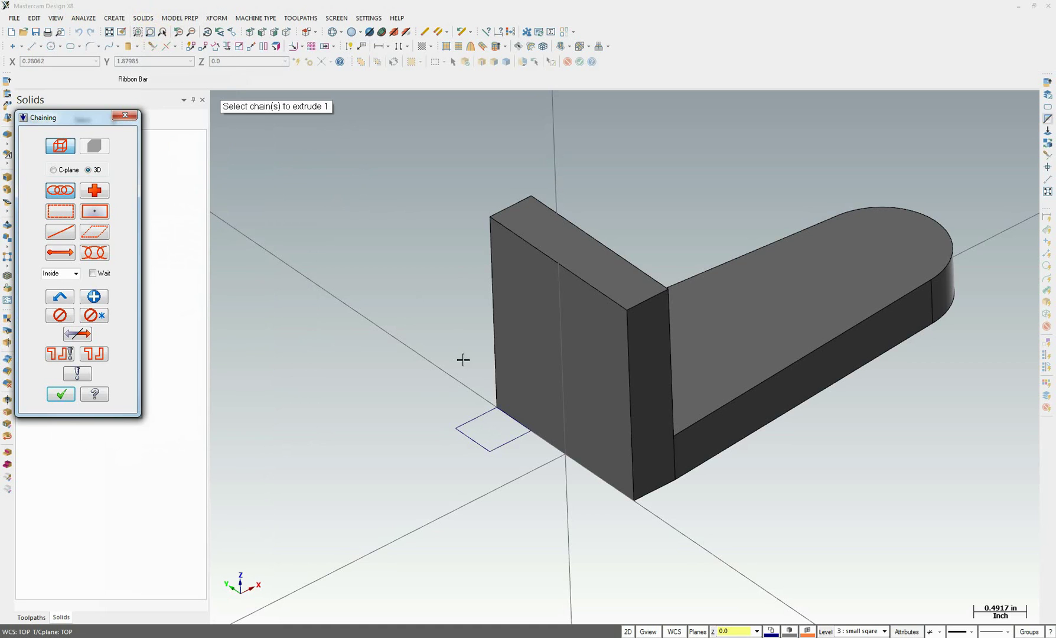
click(473, 418)
click(59, 394)
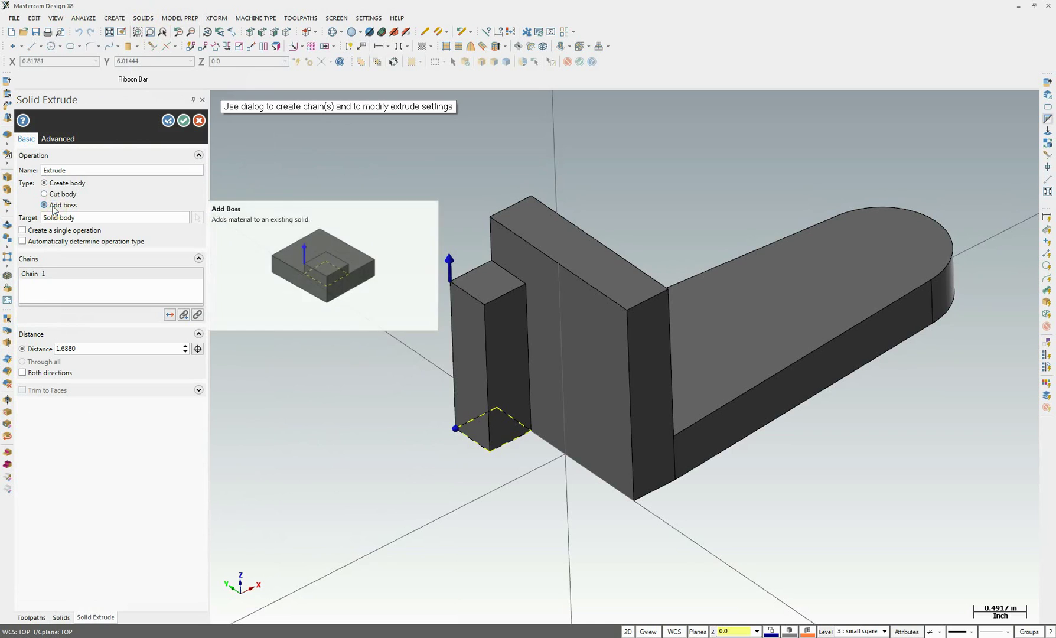
click(56, 206)
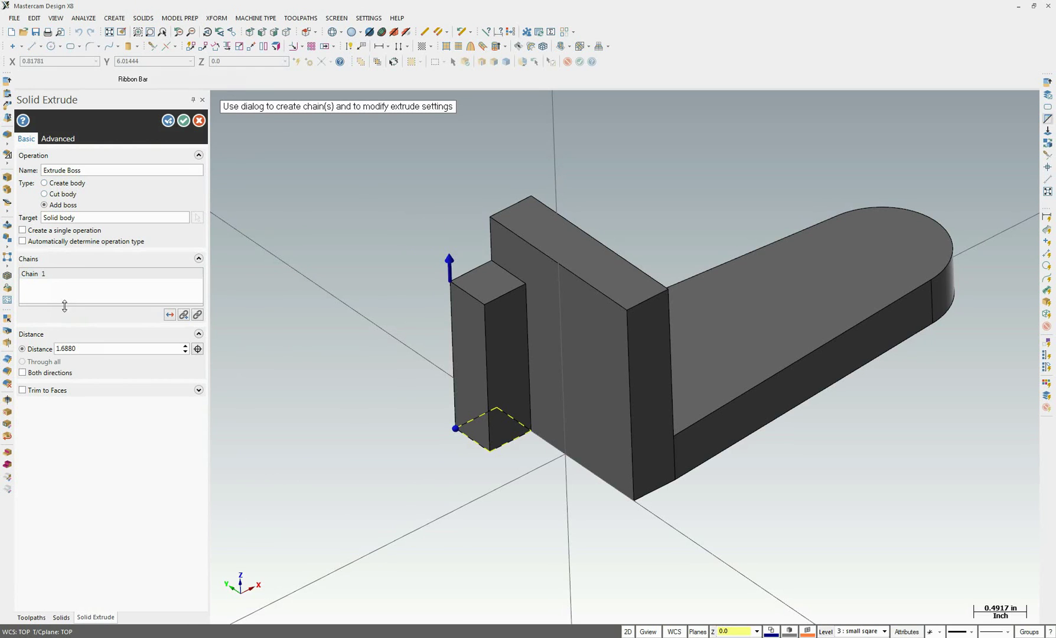
click(198, 349)
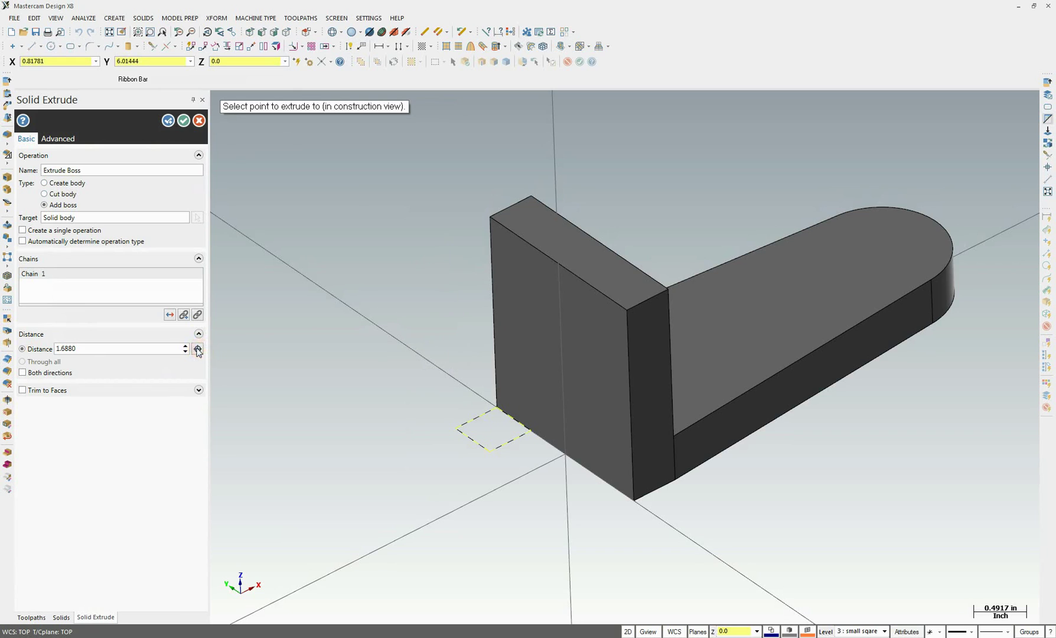
click(491, 218)
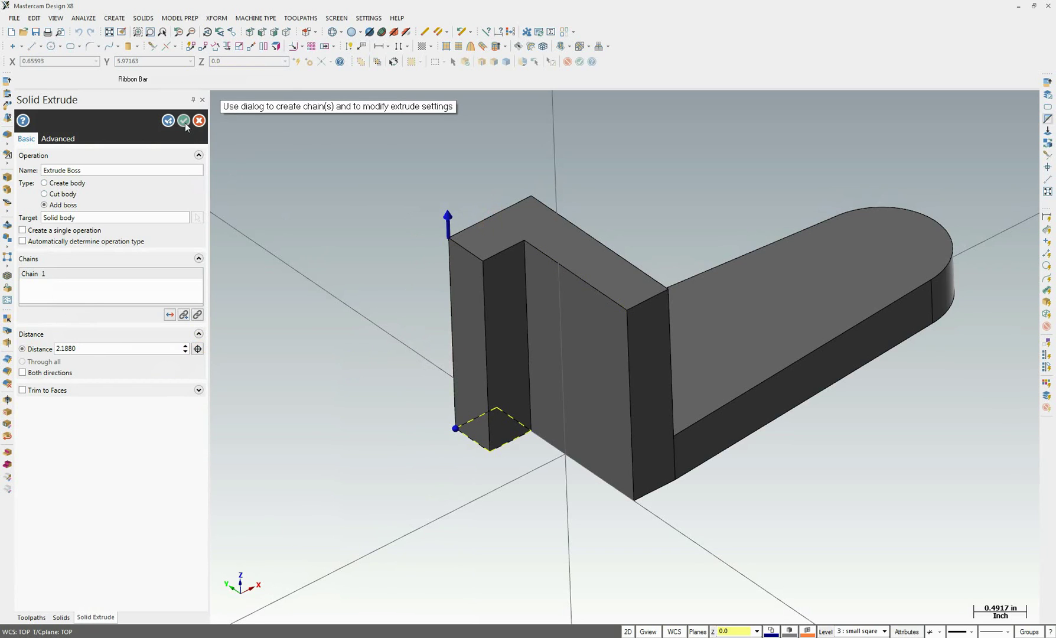
click(184, 121)
click(241, 154)
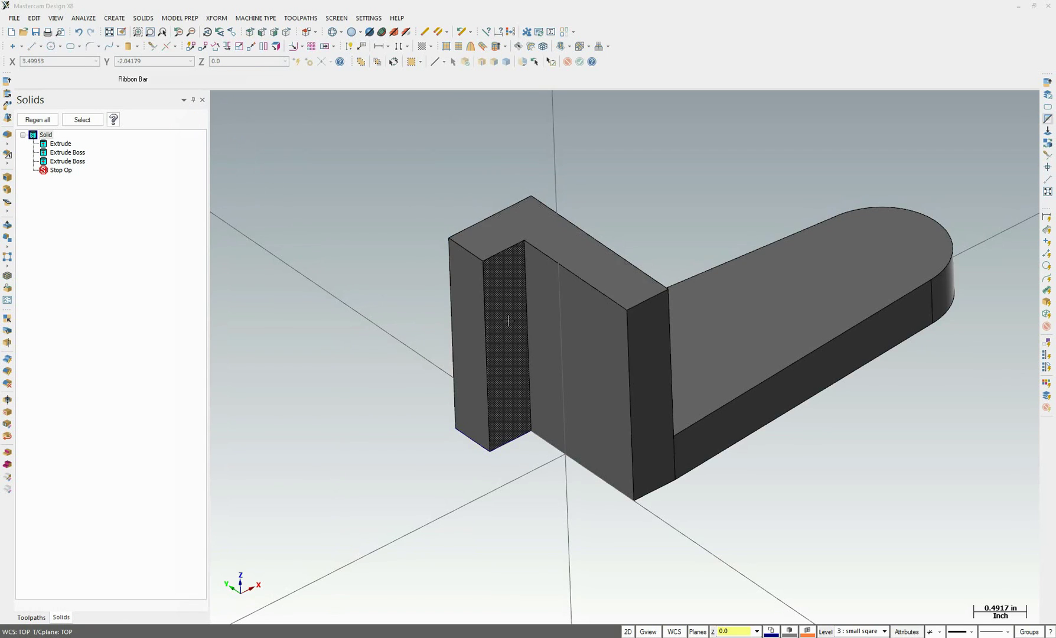
click(496, 413)
Switch to the Project 1 PDF drawing and examine the raised slotted pad and the radius where it meets the base.
key(alt+Tab)
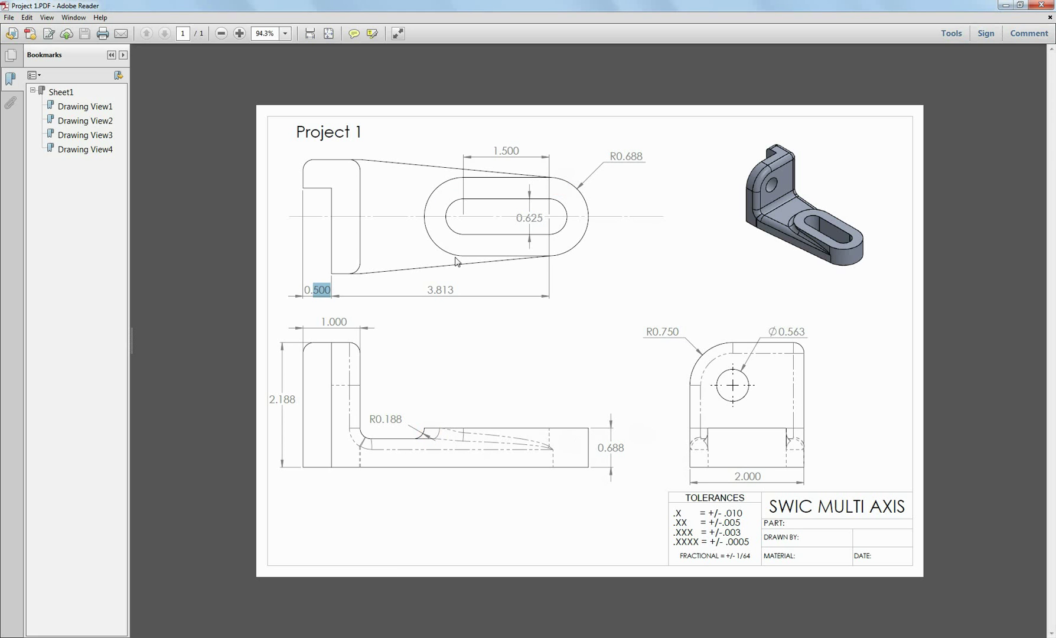
click(543, 262)
click(515, 245)
click(447, 436)
drag(382, 419, 405, 446)
click(406, 443)
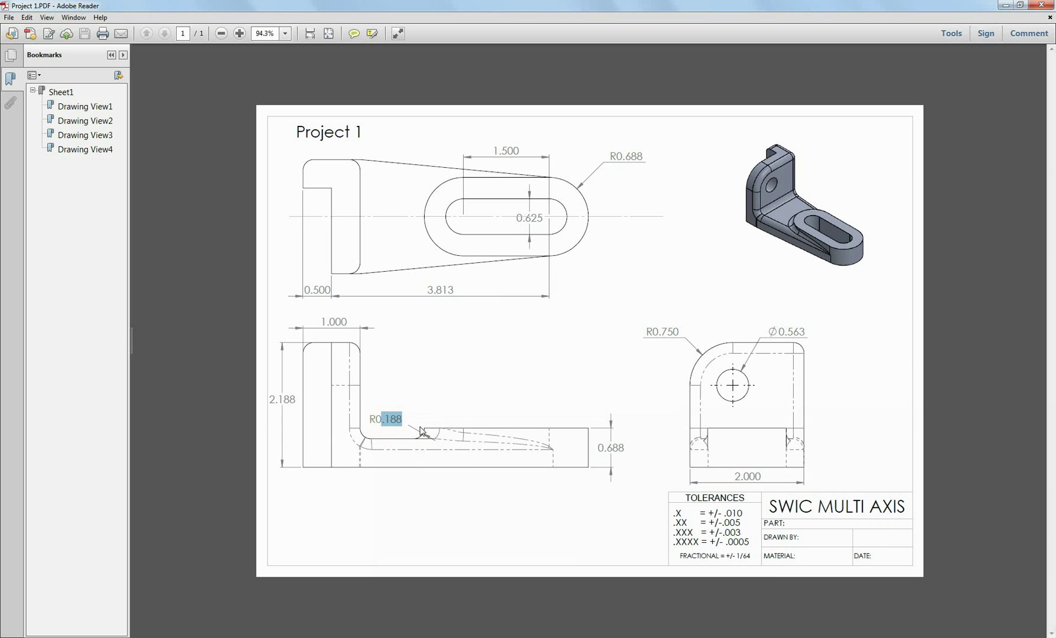
click(425, 428)
click(485, 479)
click(425, 469)
click(443, 446)
click(282, 637)
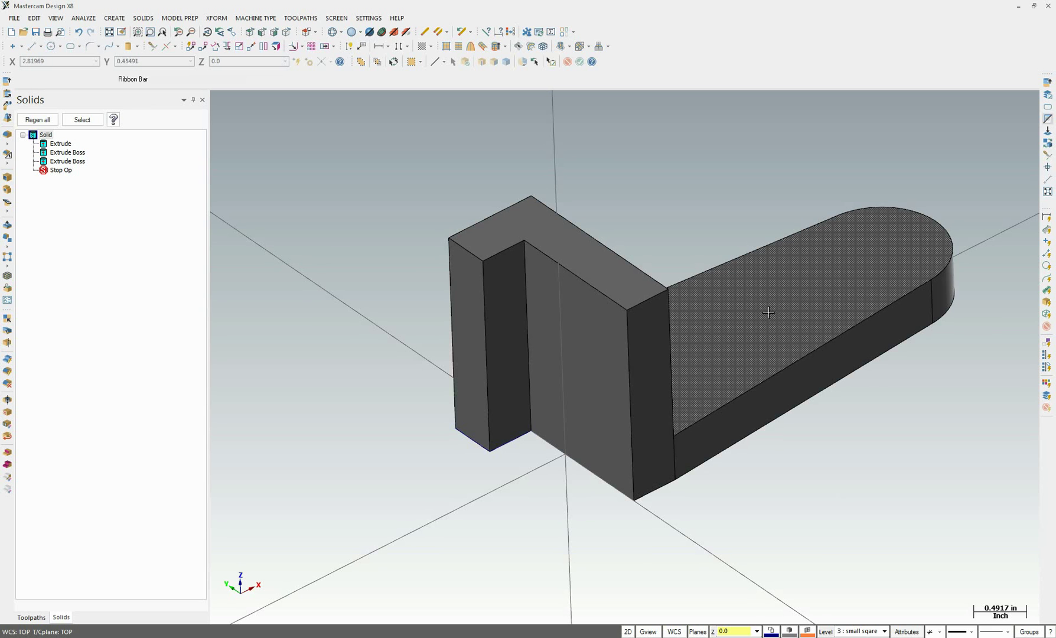
Back in Mastercam, set the construction depth to Z 0.5 from a top corner of the base near its rounded end.
middle_drag(771, 304, 671, 476)
scroll(632, 402, down, 2)
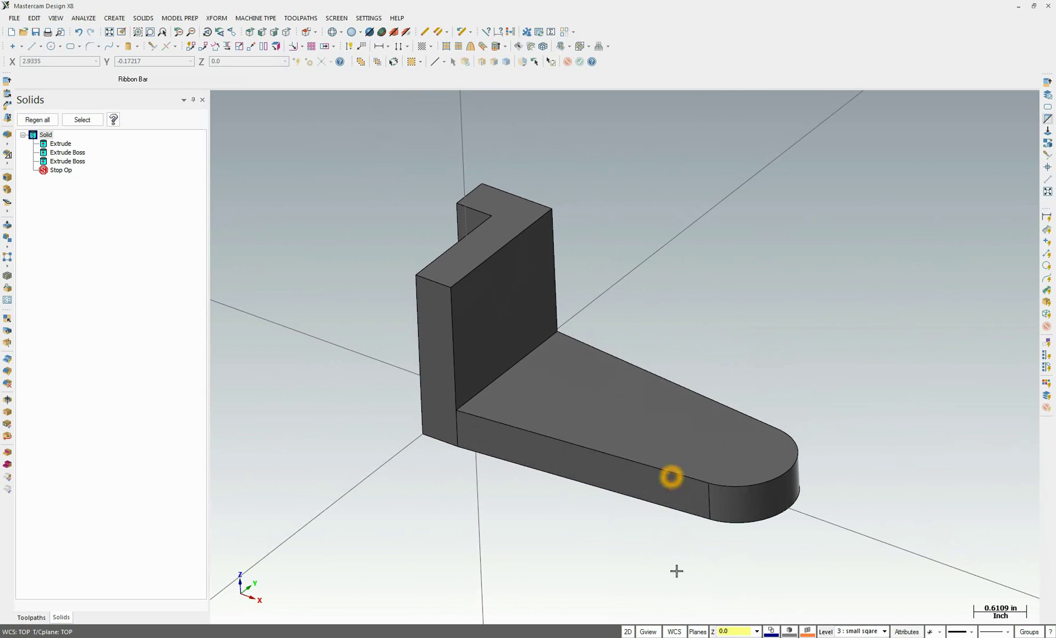
click(714, 632)
click(709, 481)
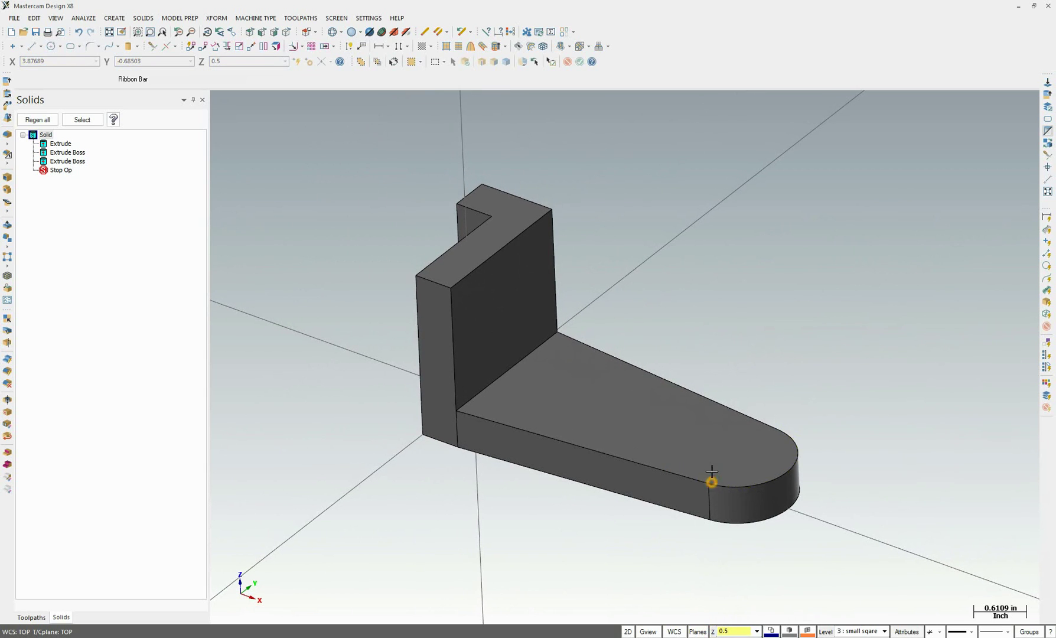
click(732, 630)
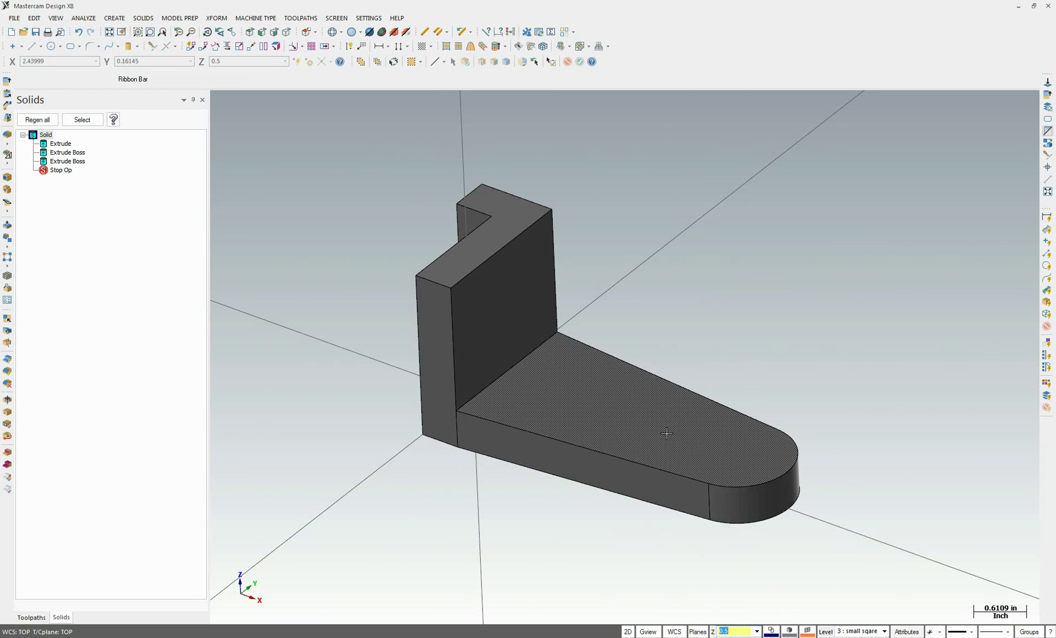
middle_drag(783, 430, 846, 448)
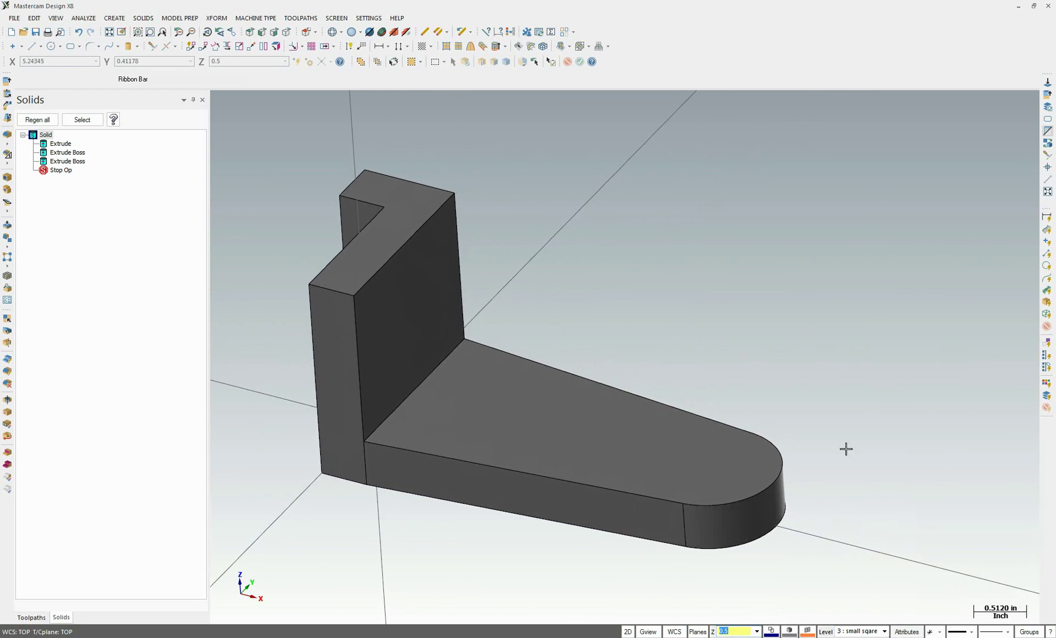
Draw a circle of radius 0.688 centered on the arc of the base's rounded end.
click(51, 47)
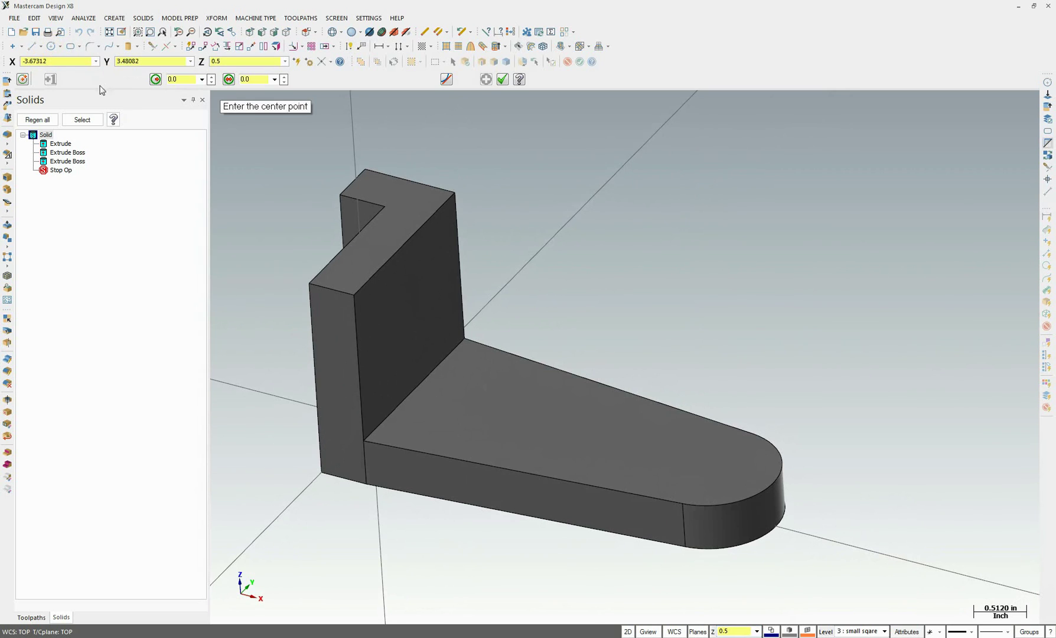
click(172, 80)
click(171, 81)
right_click(720, 235)
click(745, 367)
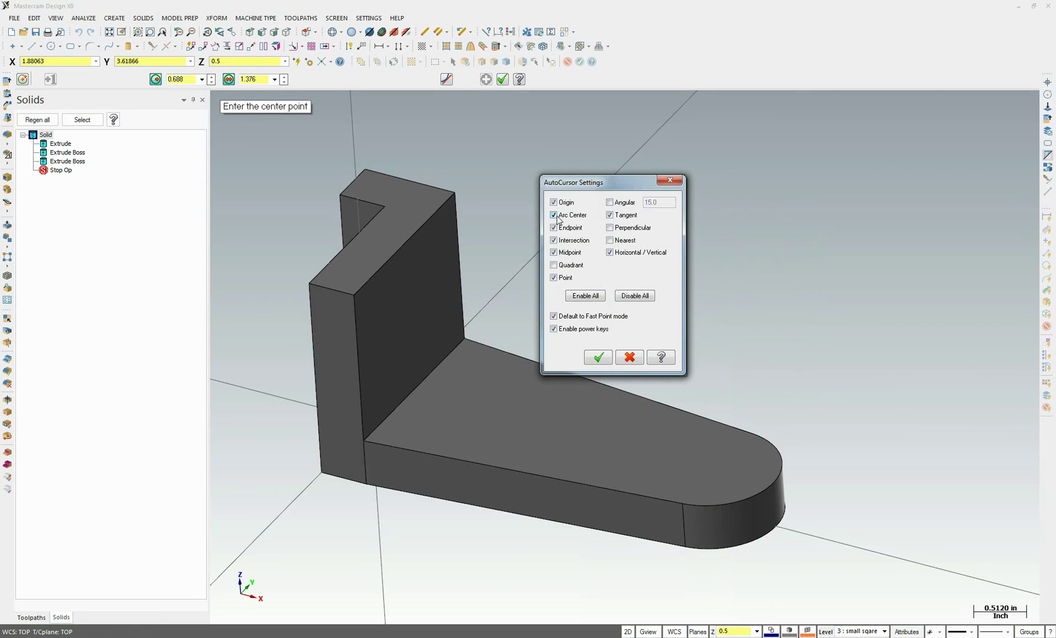
click(608, 359)
click(779, 449)
middle_drag(823, 362, 817, 447)
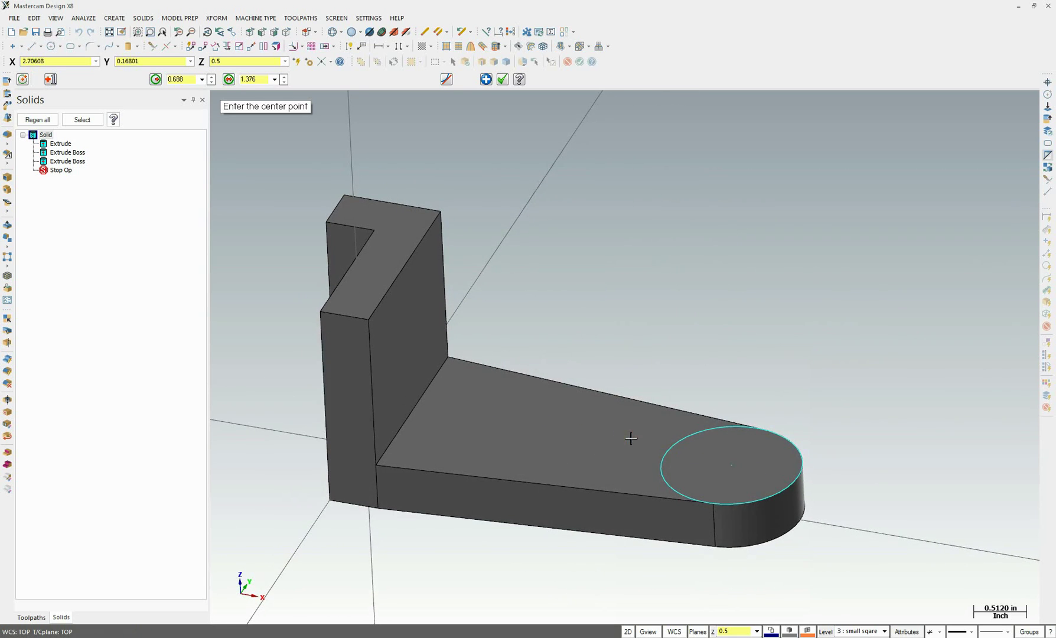
Check the slot's center-to-center length in the PDF drawing and start a Translate for the circle on the rounded end.
key(alt+Tab)
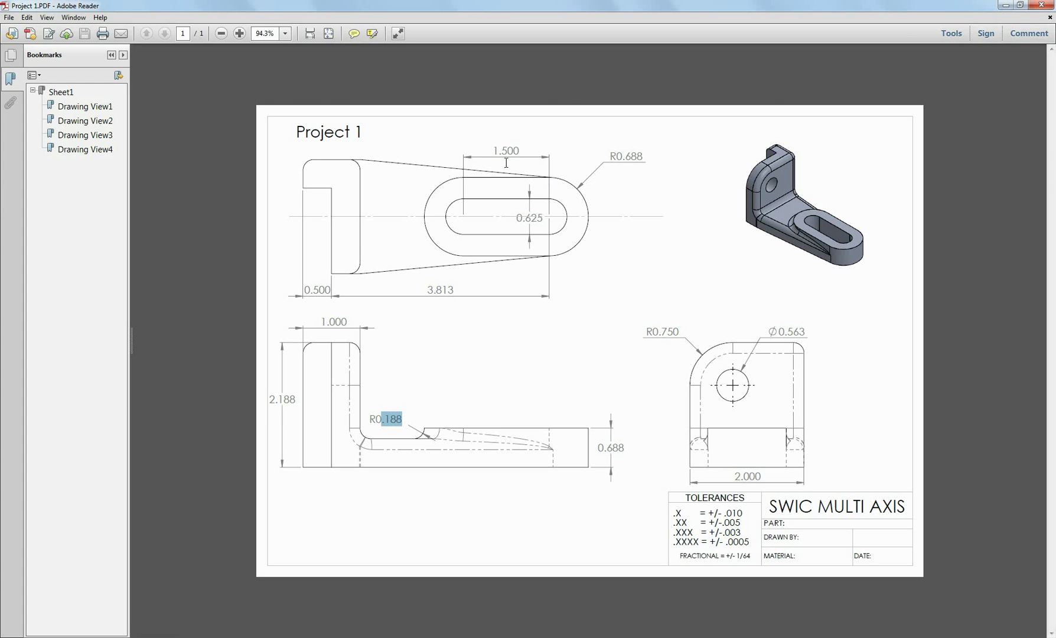
drag(494, 149, 529, 154)
key(alt+Tab)
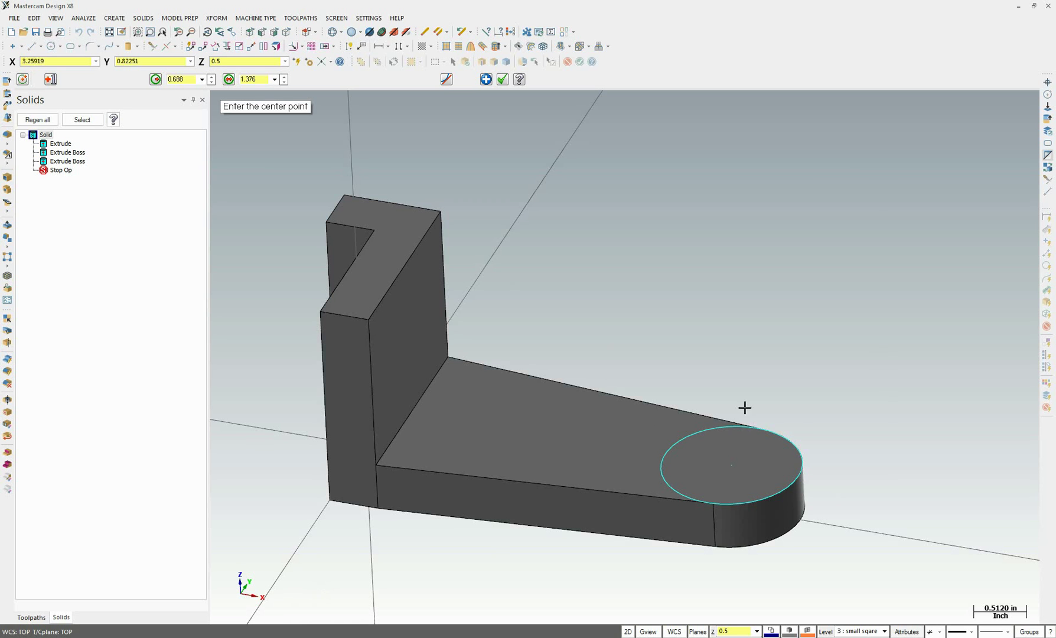
click(220, 18)
click(232, 27)
click(711, 438)
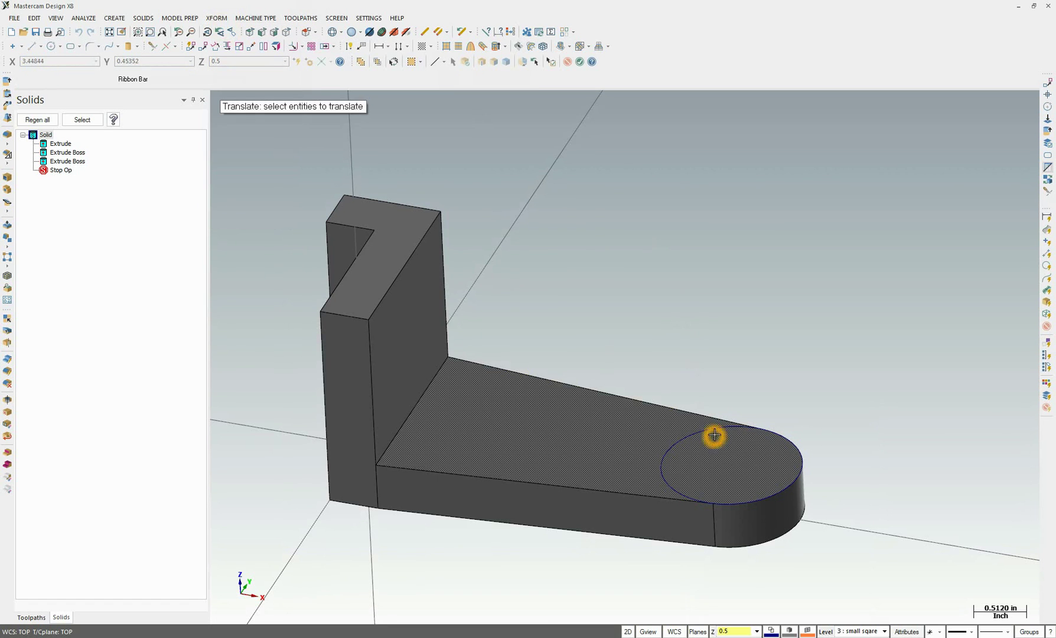
click(808, 467)
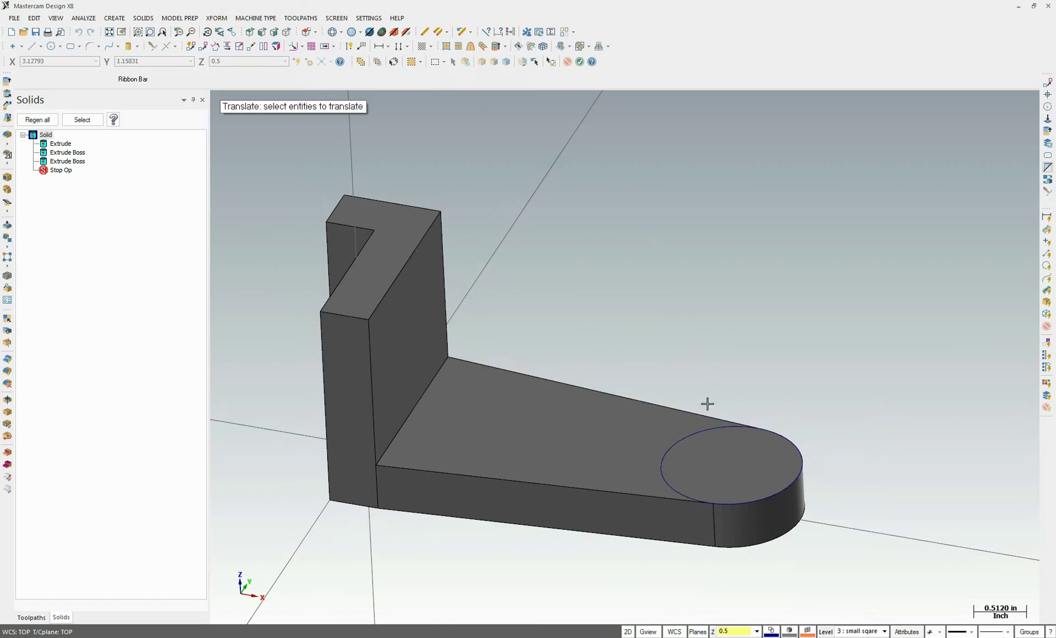
click(678, 428)
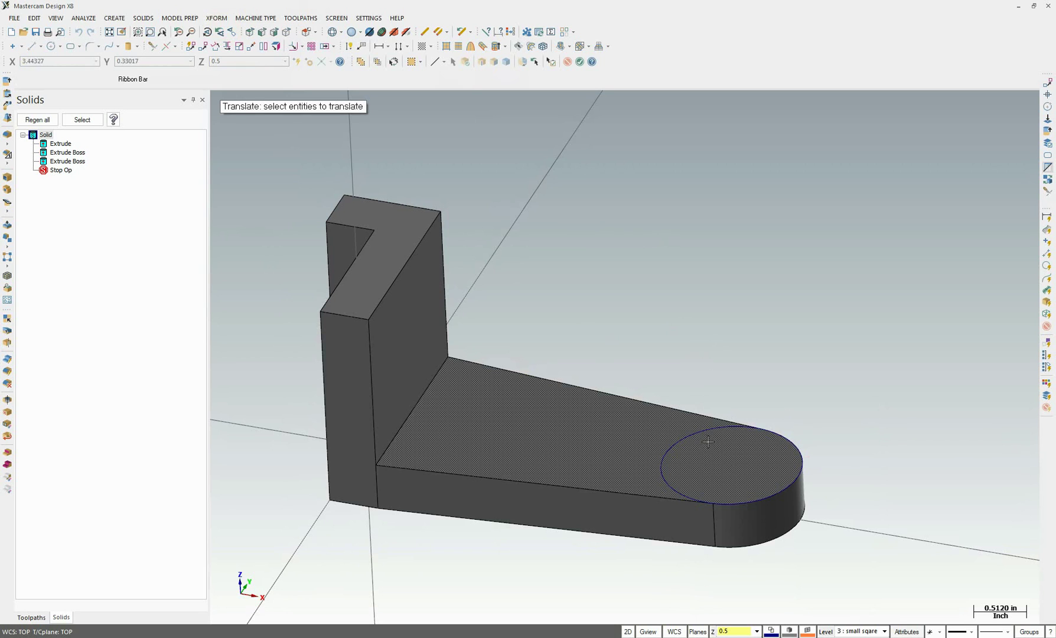
click(437, 131)
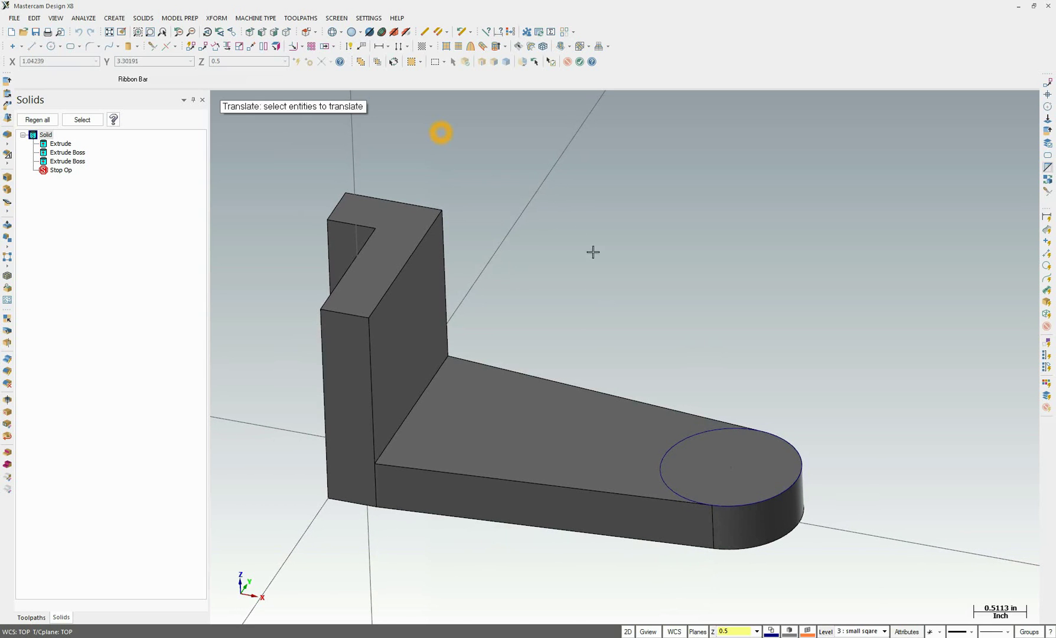
click(684, 451)
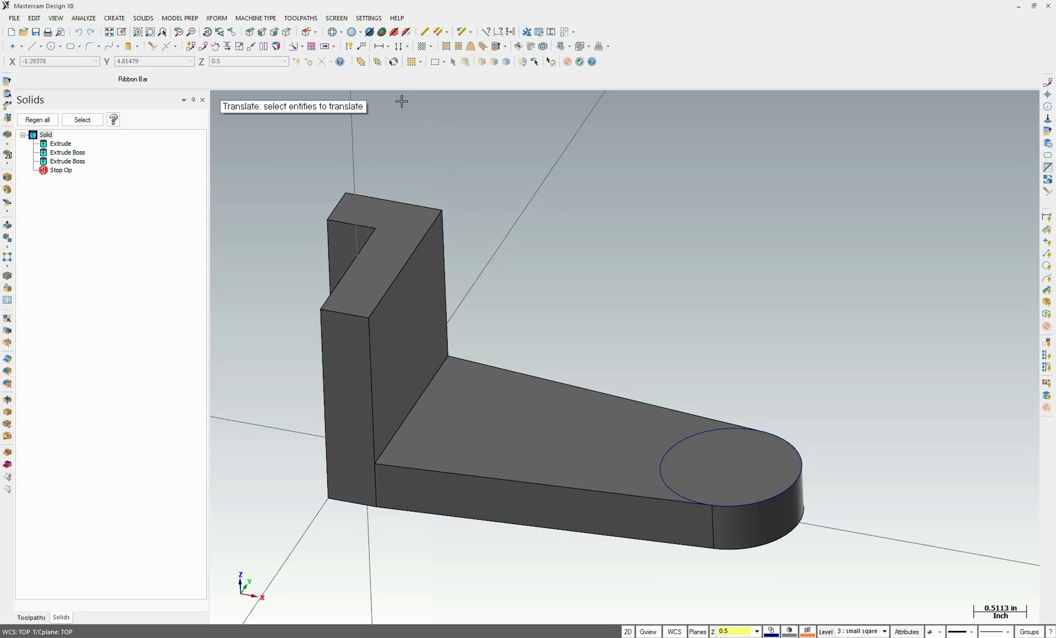
Limit the selection to wireframe entities only and select the circle as the entity to translate.
click(374, 65)
click(378, 63)
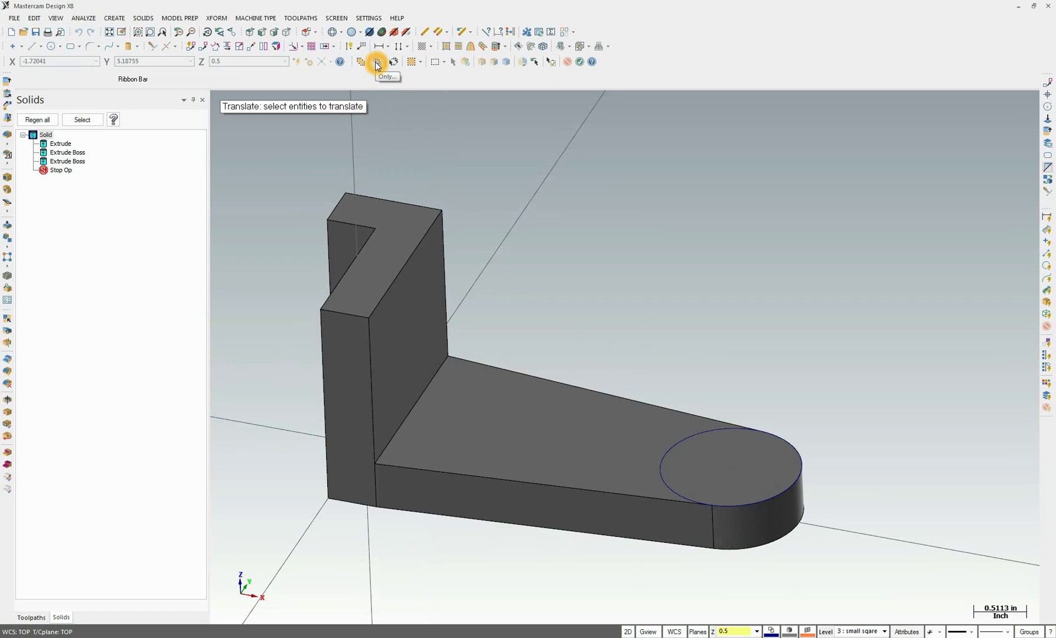
click(378, 65)
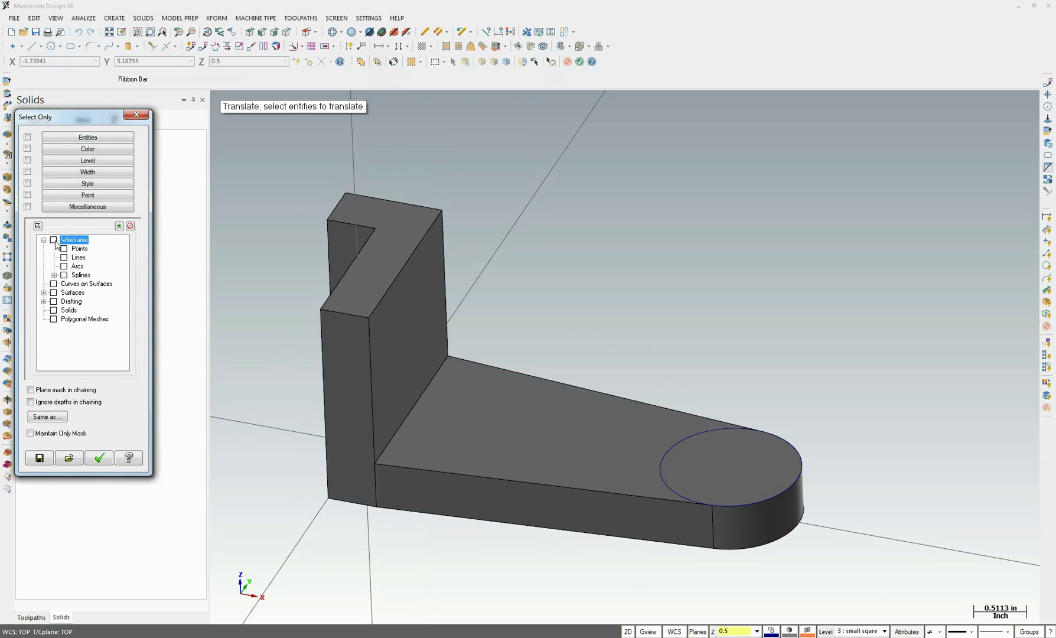
click(54, 240)
click(84, 241)
click(55, 362)
click(99, 457)
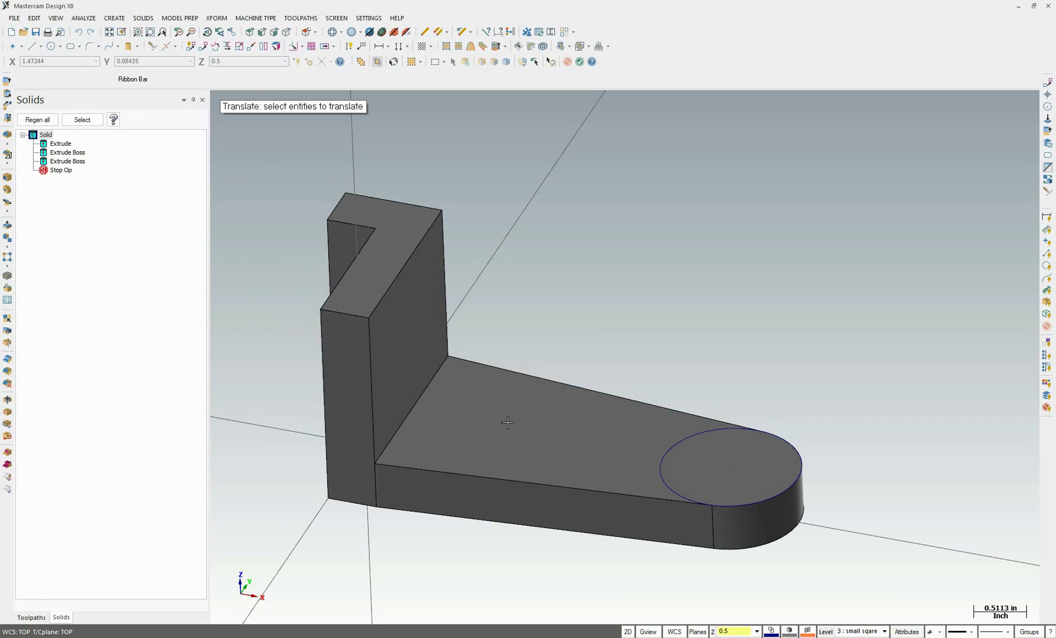
click(659, 472)
click(659, 469)
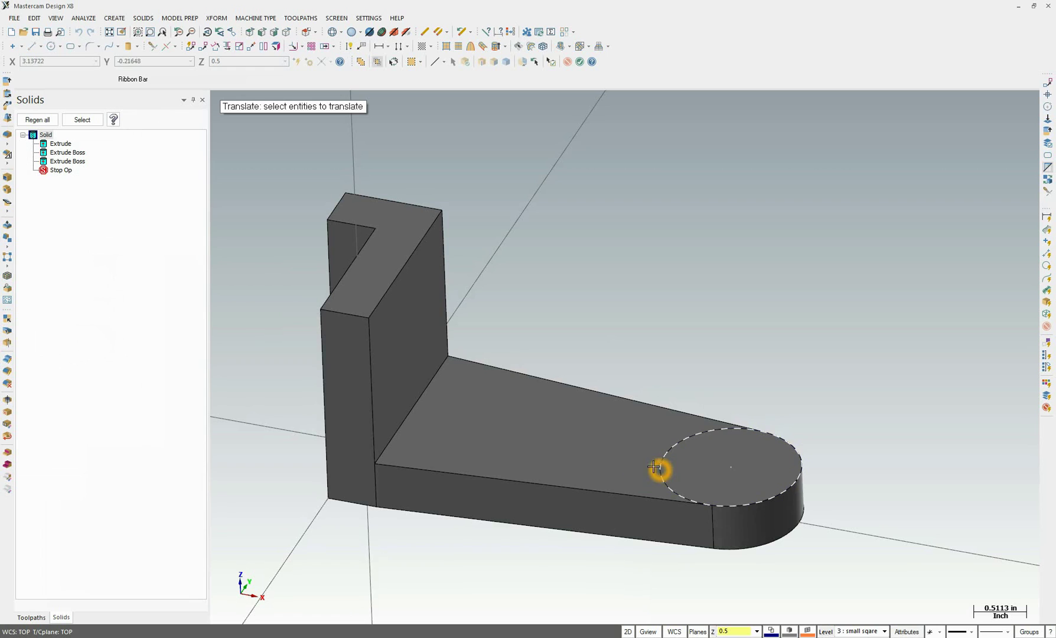
Copy the selected circle 1.5 along X from the rounded end toward the upright wall.
click(668, 449)
click(619, 256)
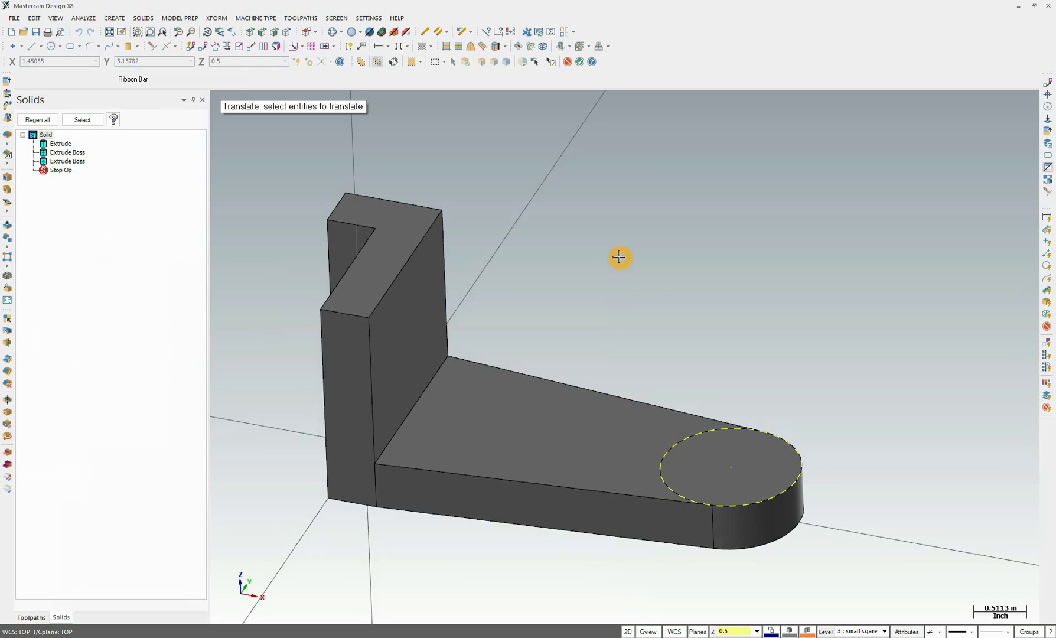
key(Return)
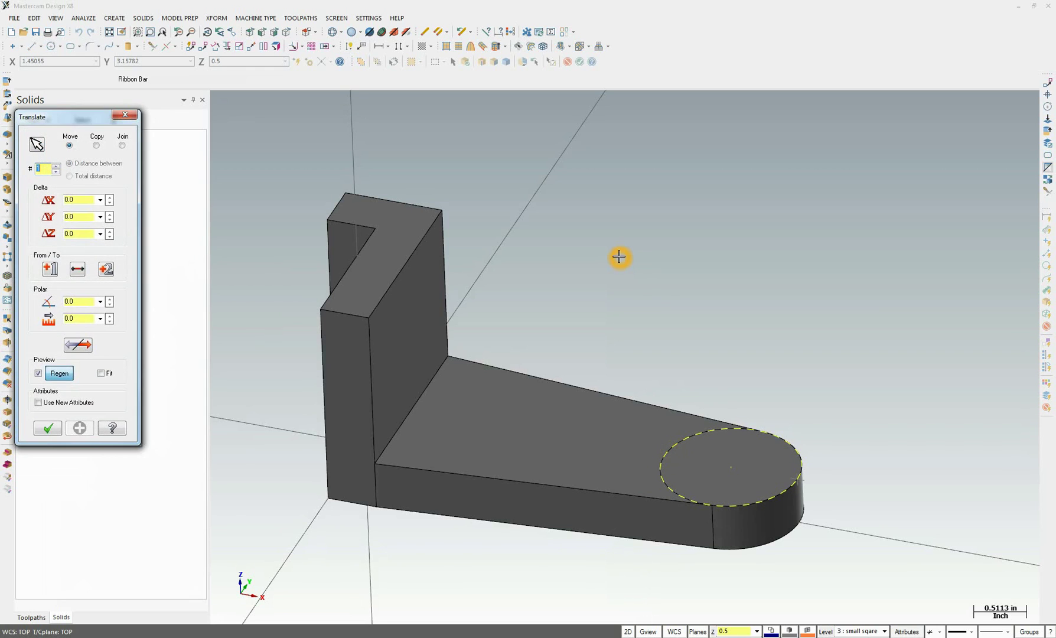
click(85, 200)
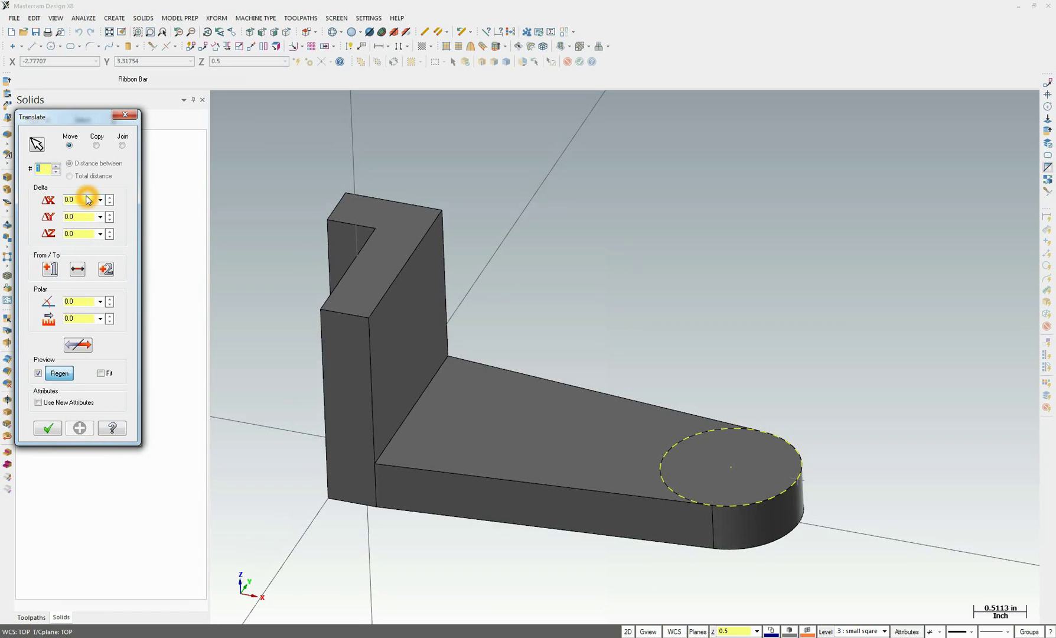
click(97, 146)
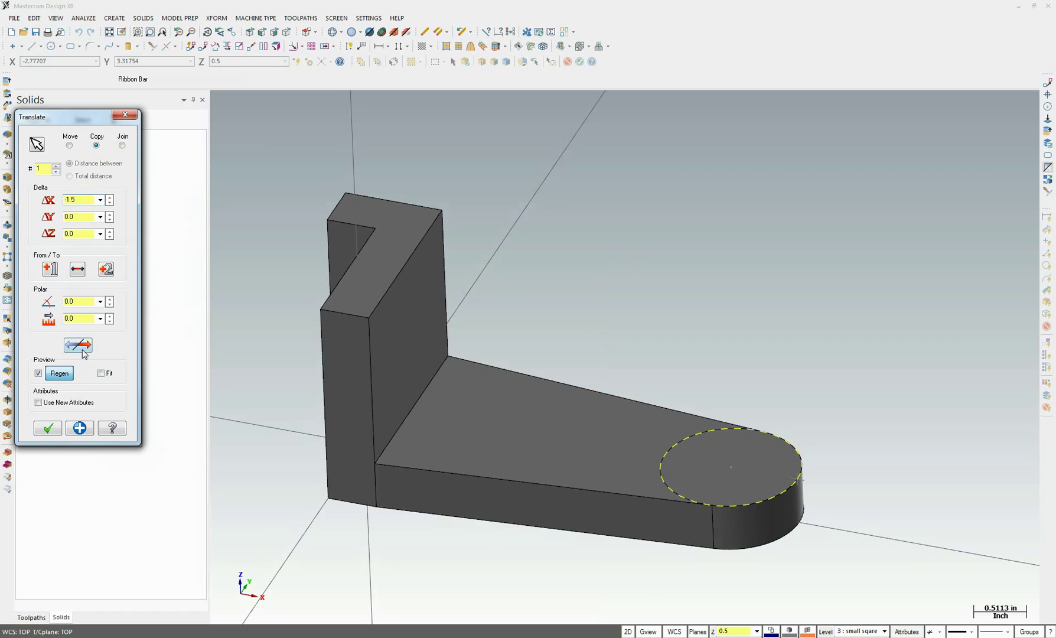
click(83, 354)
click(73, 347)
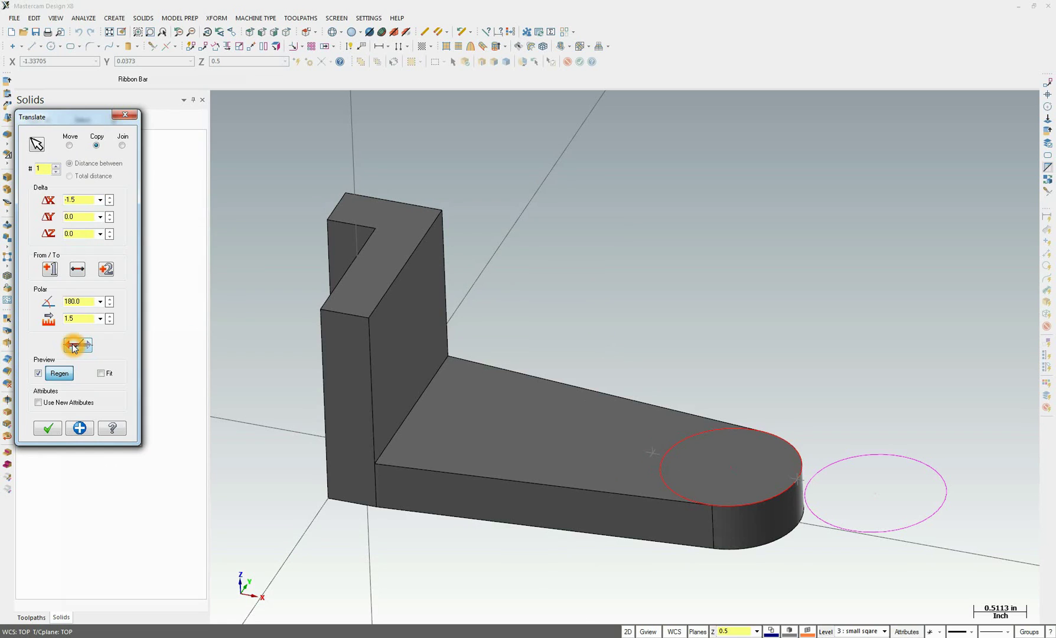
click(73, 348)
text(1.5)
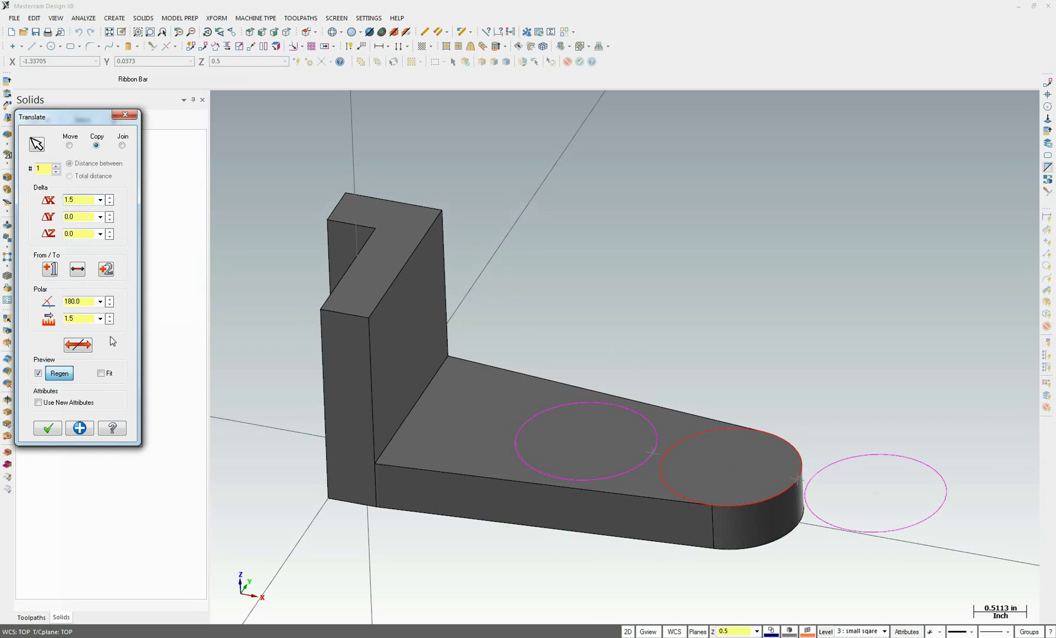
click(84, 345)
click(86, 346)
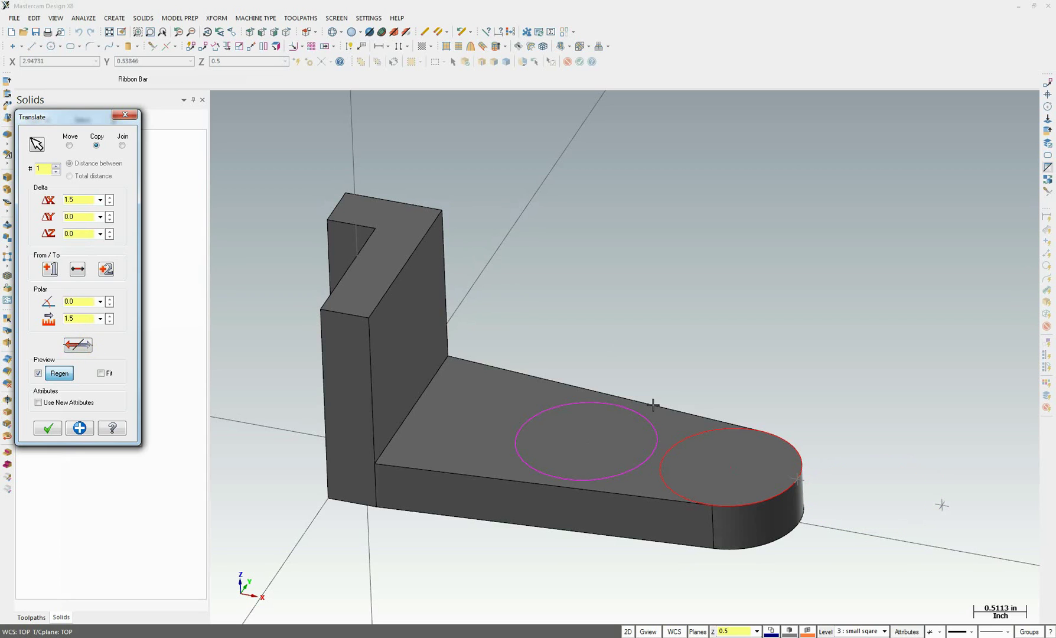
click(47, 427)
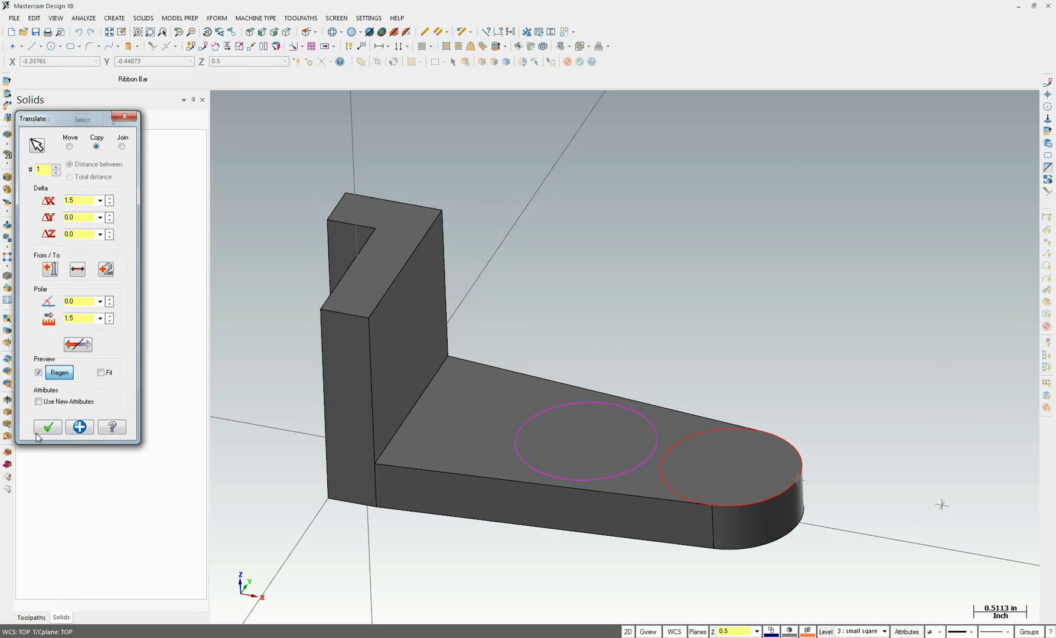
Switch to the top view and turn off Tangent snapping in the AutoCursor settings.
click(251, 33)
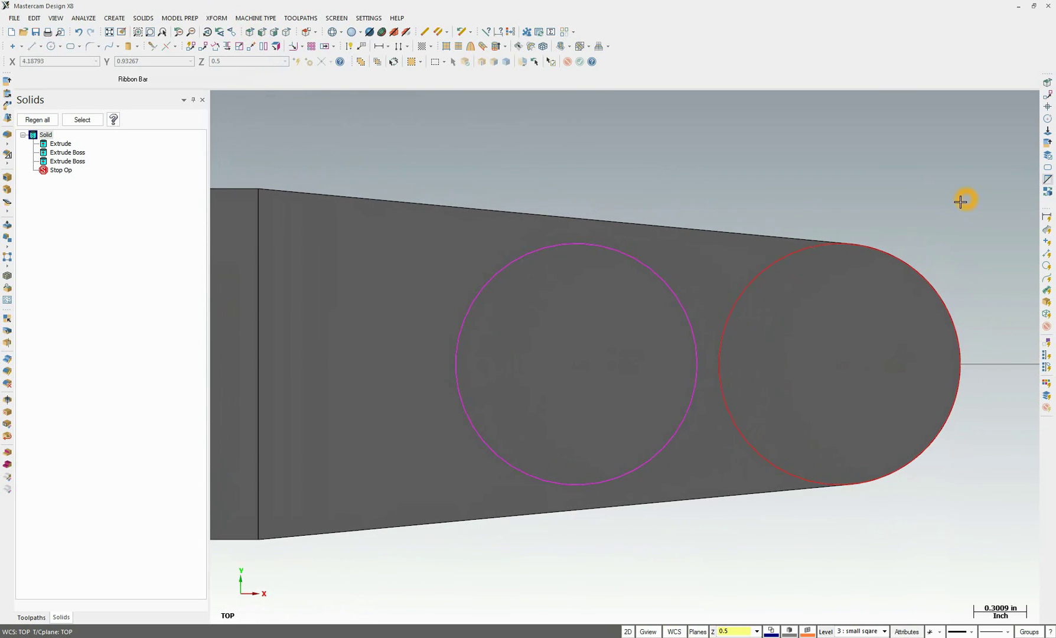
click(566, 243)
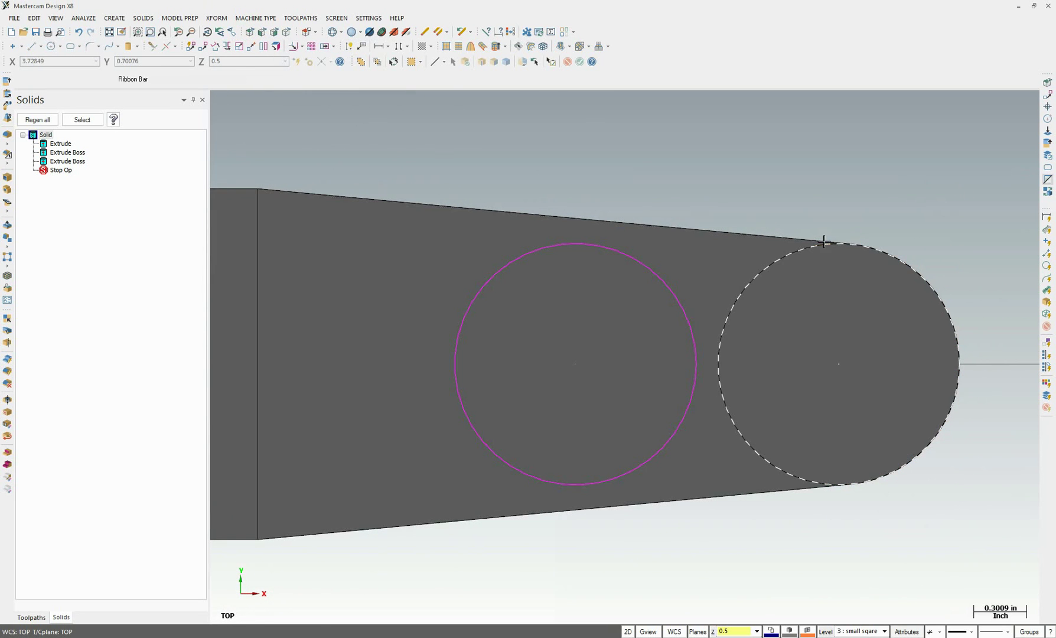
click(833, 243)
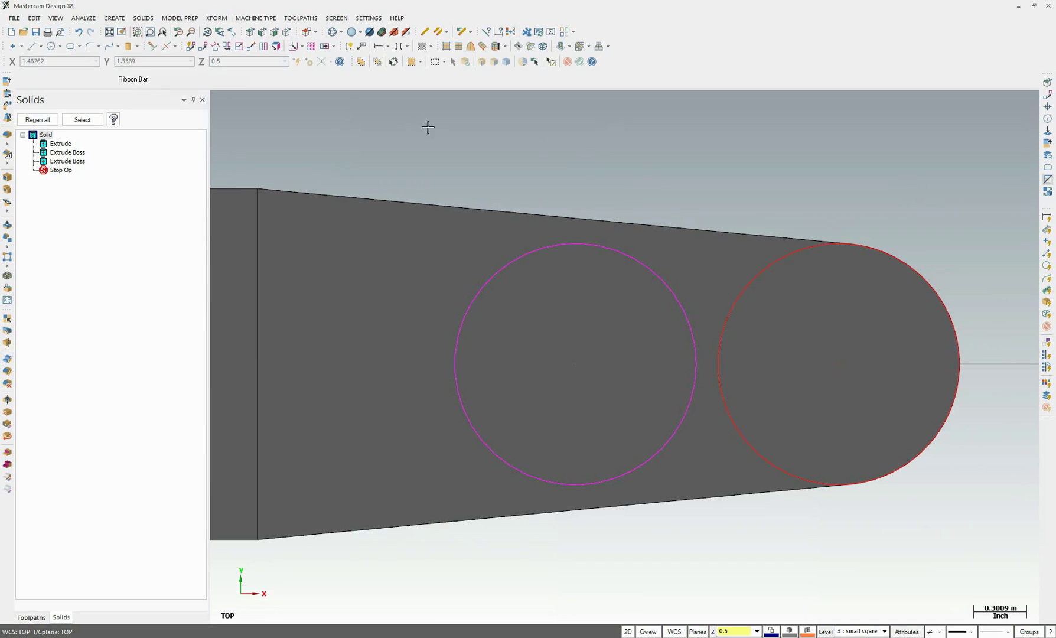
right_click(449, 133)
click(488, 268)
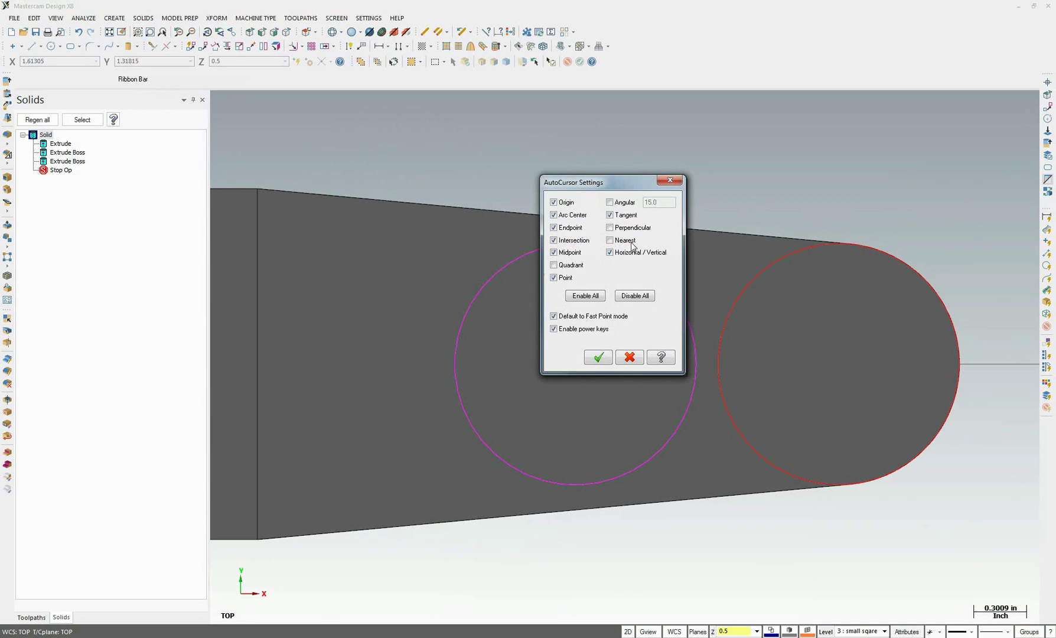
click(609, 215)
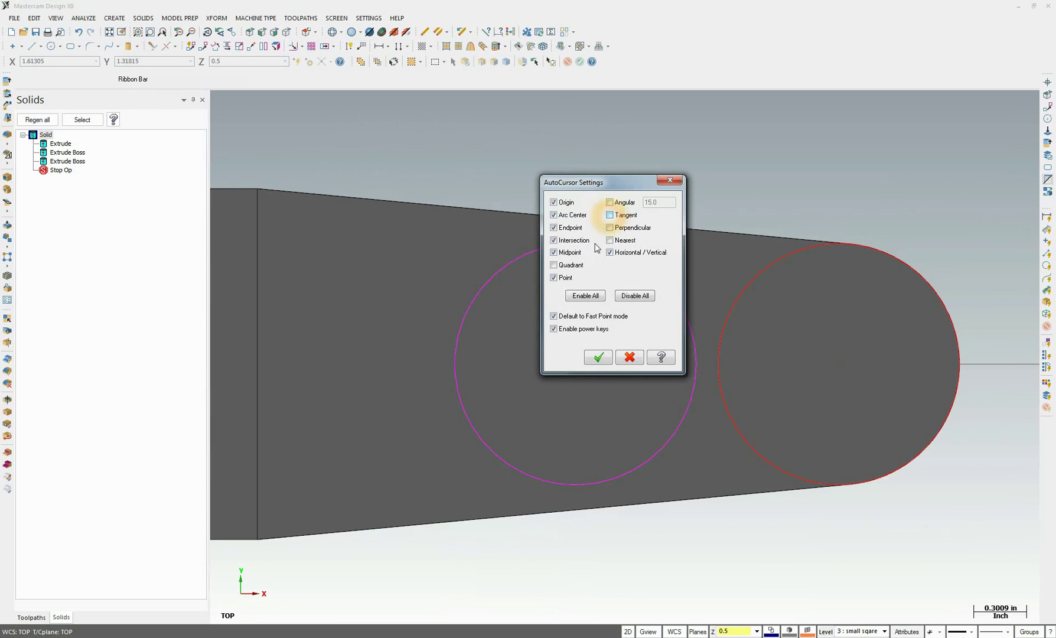
click(597, 356)
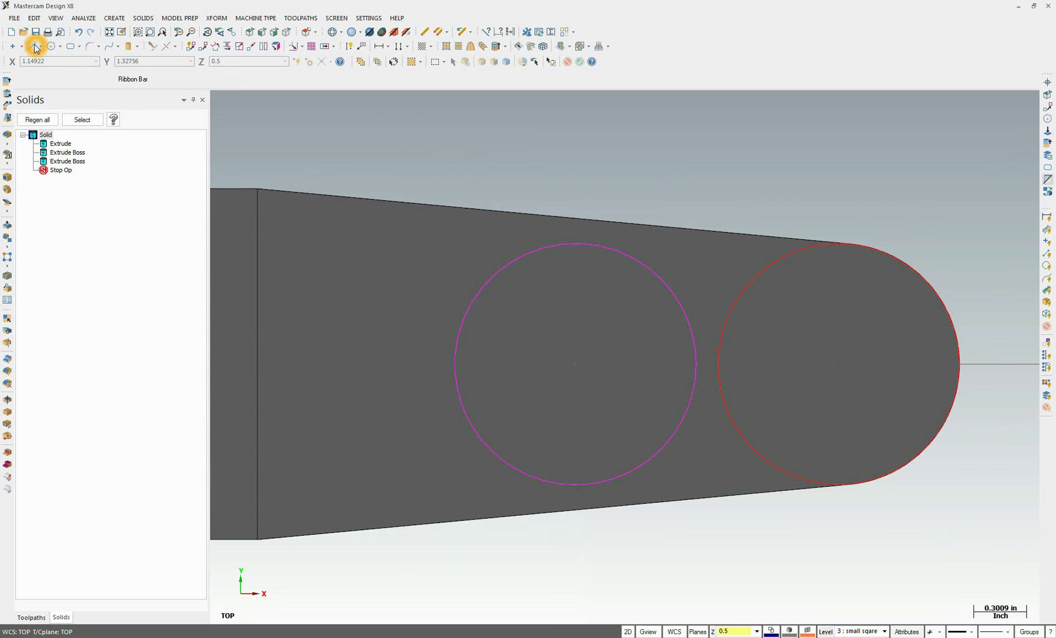
Draw two horizontal lines 1.5 long joining the upper quadrant points and the lower quadrant points of the two circles.
click(36, 47)
click(573, 246)
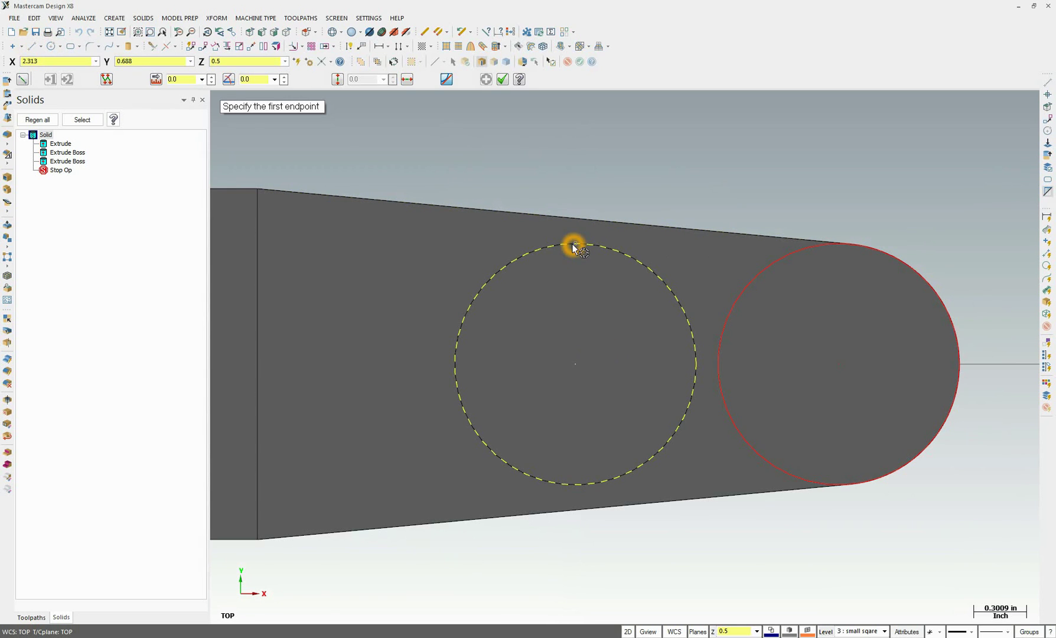
click(574, 247)
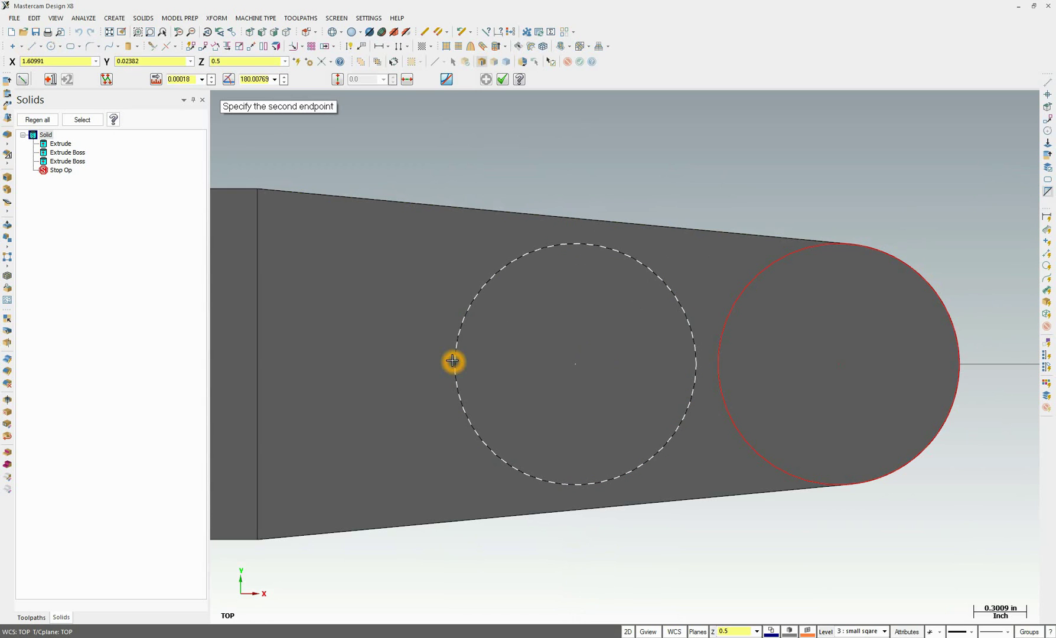
click(577, 488)
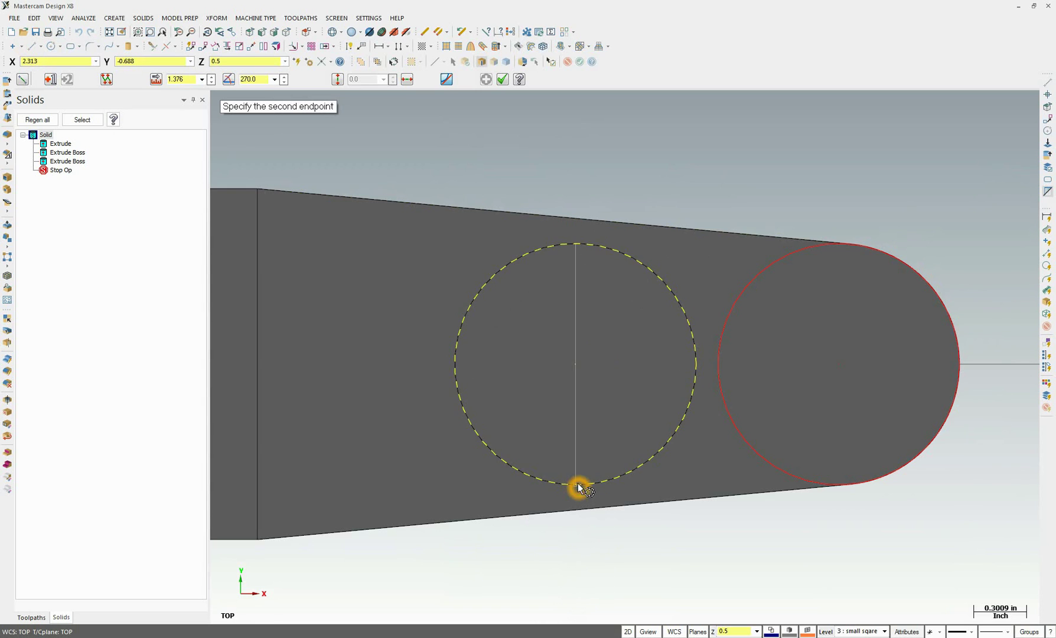
click(574, 246)
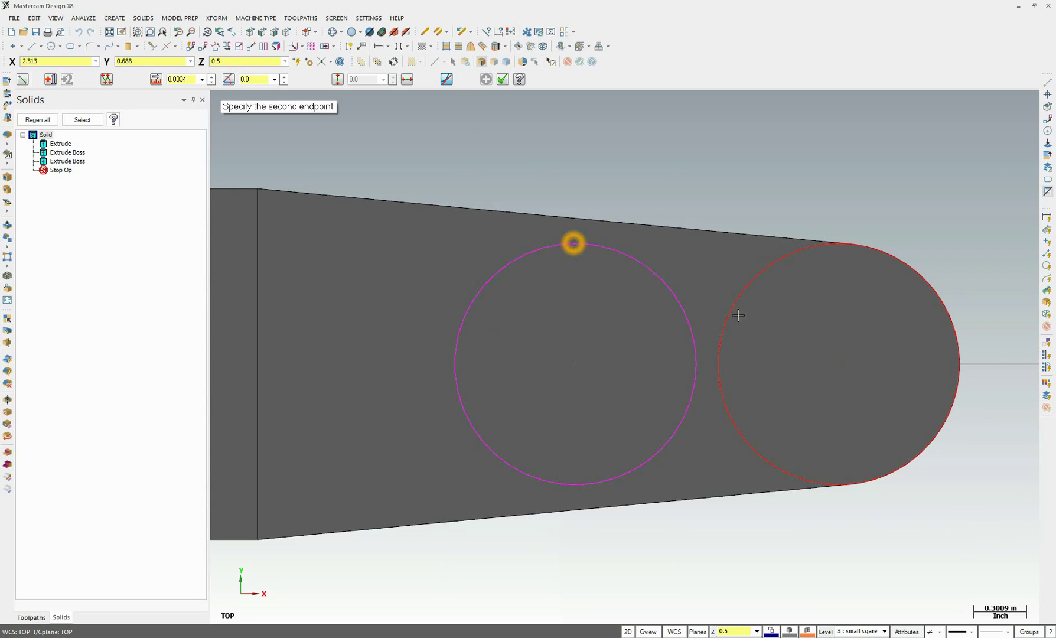
click(842, 251)
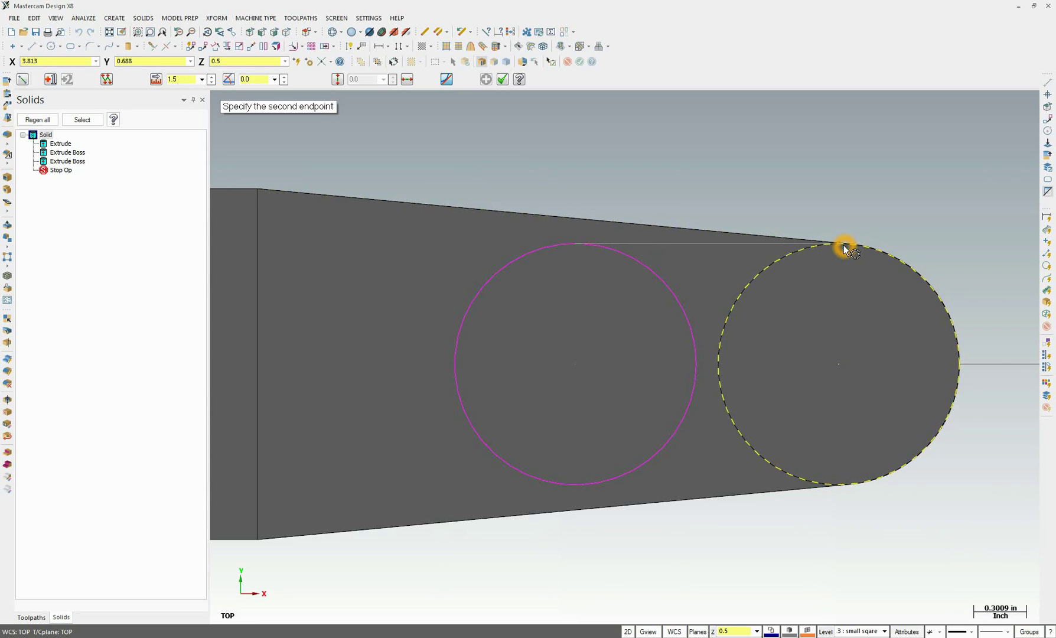
click(844, 246)
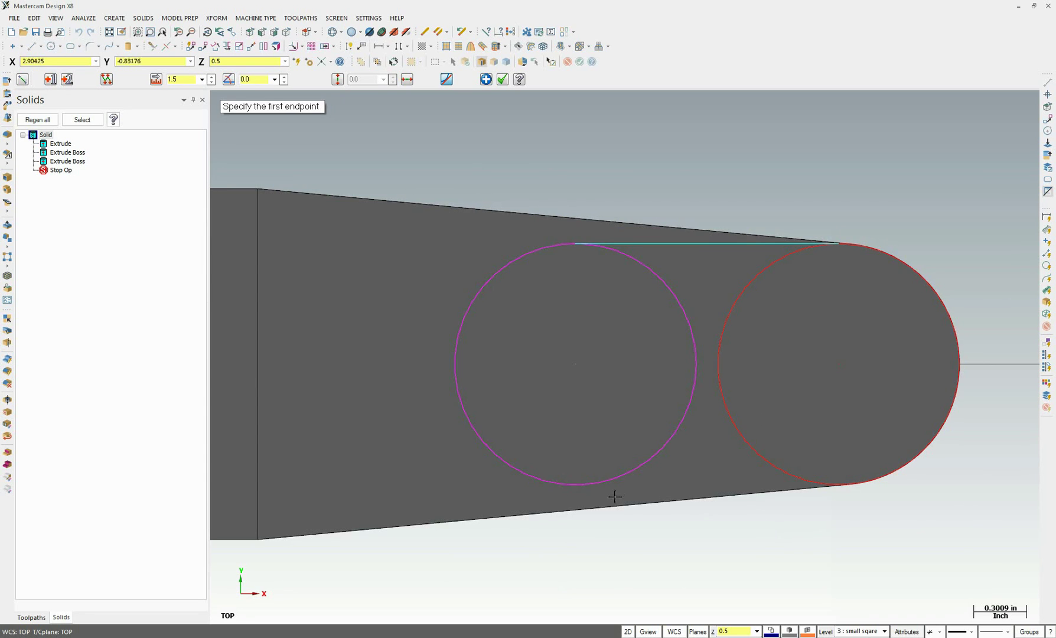
click(575, 485)
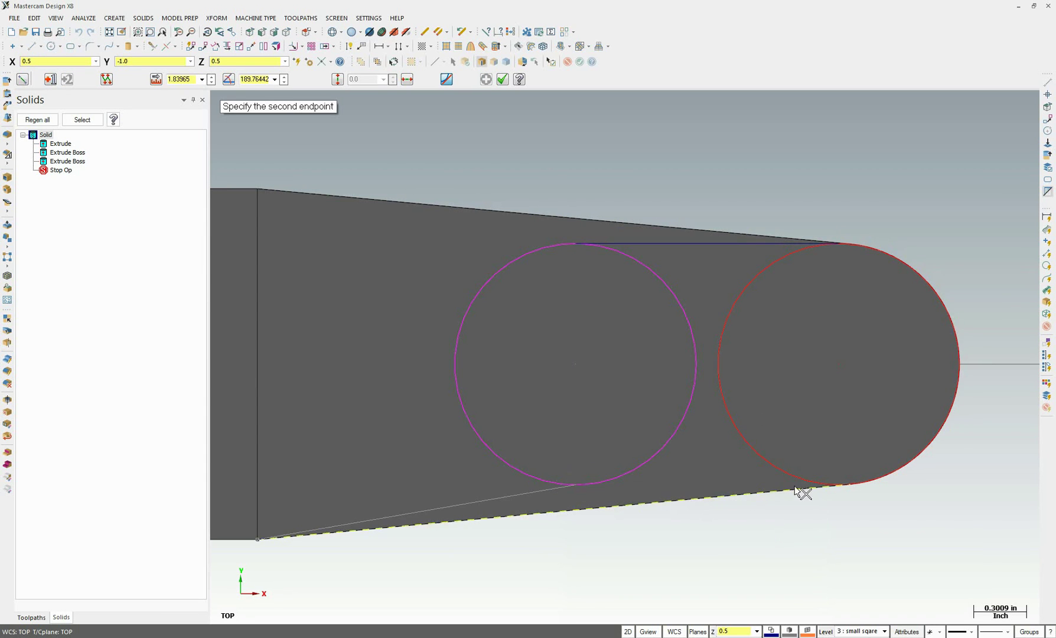
click(837, 485)
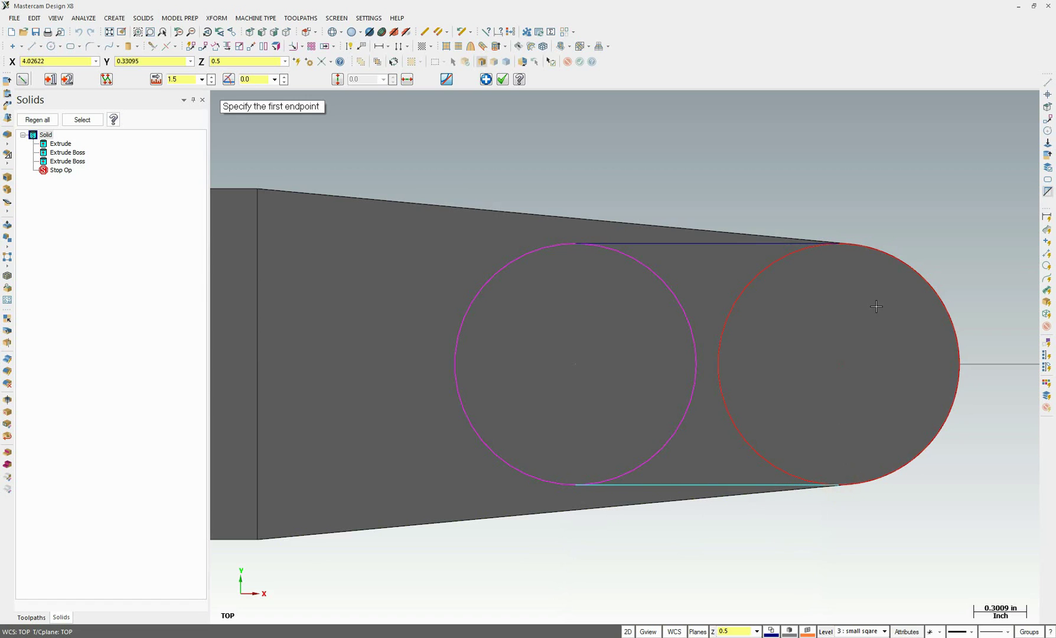
Divide away the inner halves of both circles to leave a closed slot outline, and clear the entity colors.
click(152, 46)
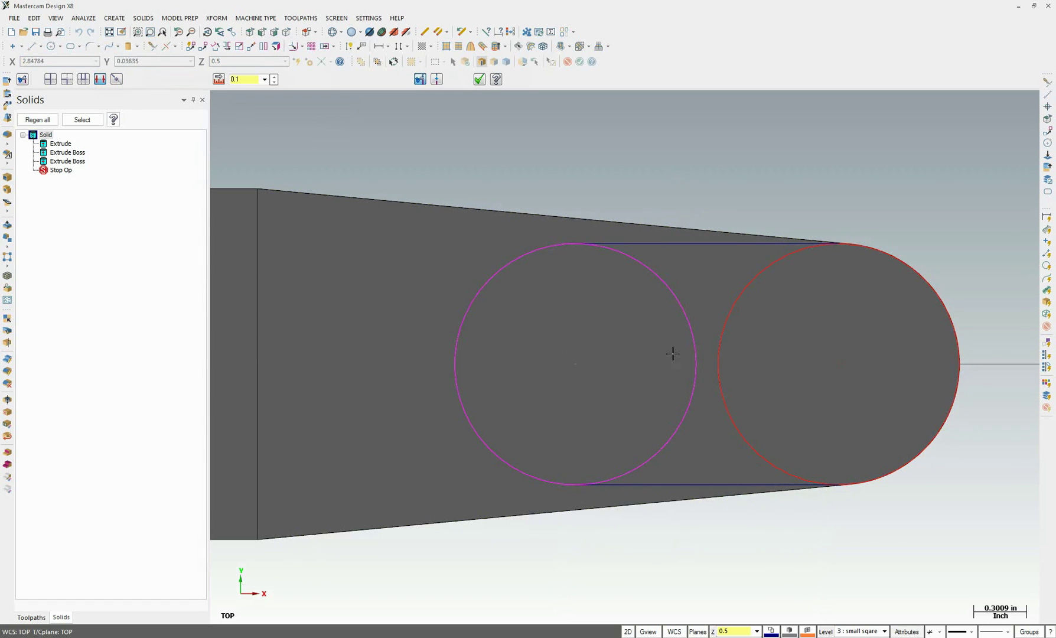
click(691, 372)
click(718, 378)
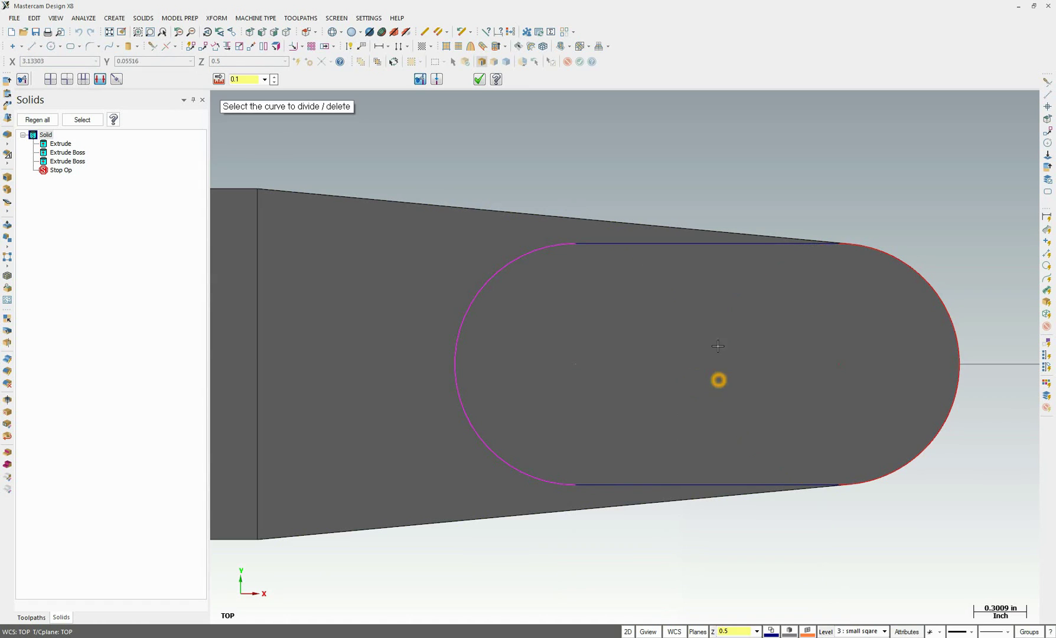
middle_drag(704, 204, 706, 172)
click(512, 29)
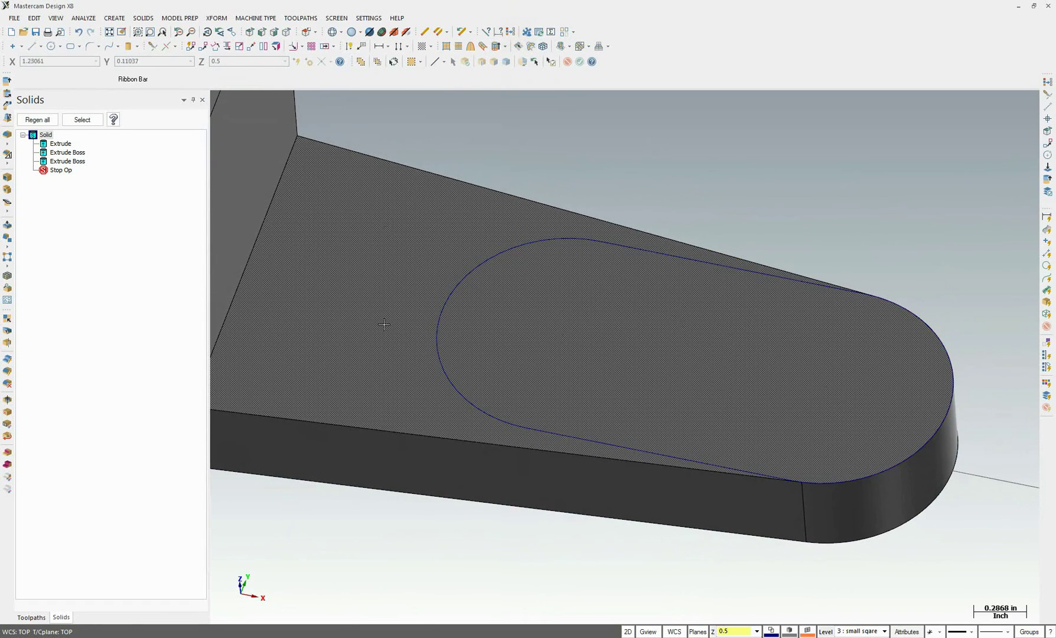
Start a solid Extrude with the slot outline on the base as its chain and check the pad height in the PDF drawing.
scroll(775, 222, down, 2)
middle_drag(774, 221, 615, 224)
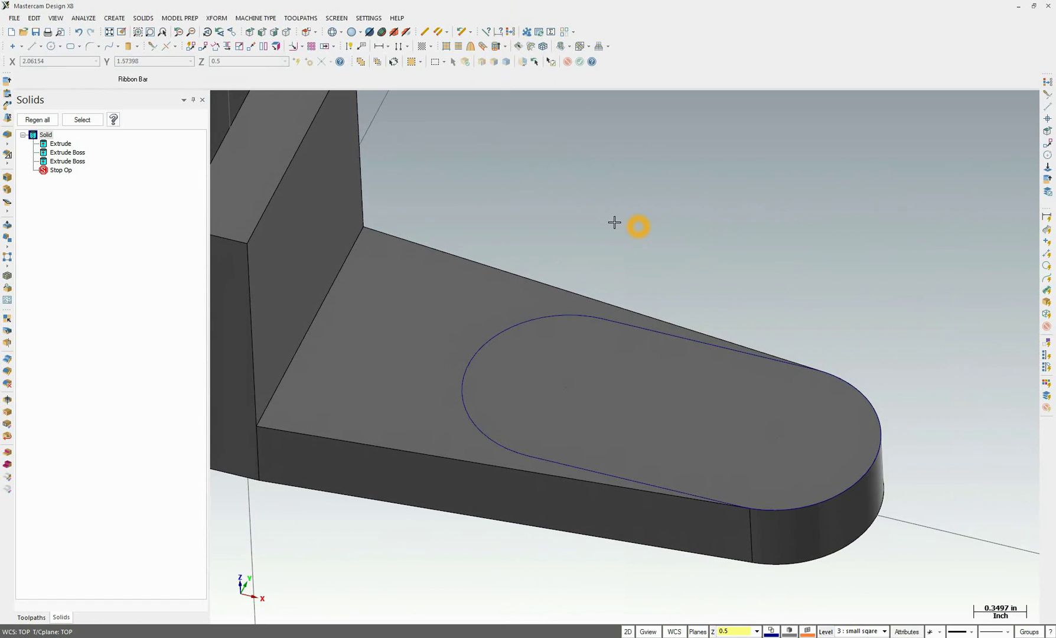
click(138, 20)
click(159, 31)
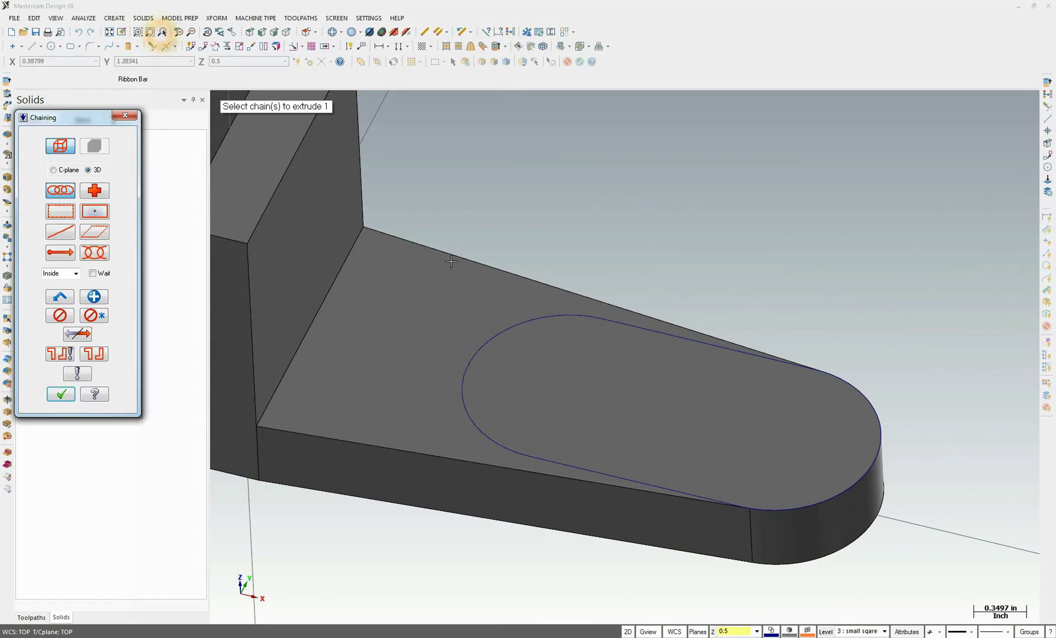
click(528, 321)
click(61, 394)
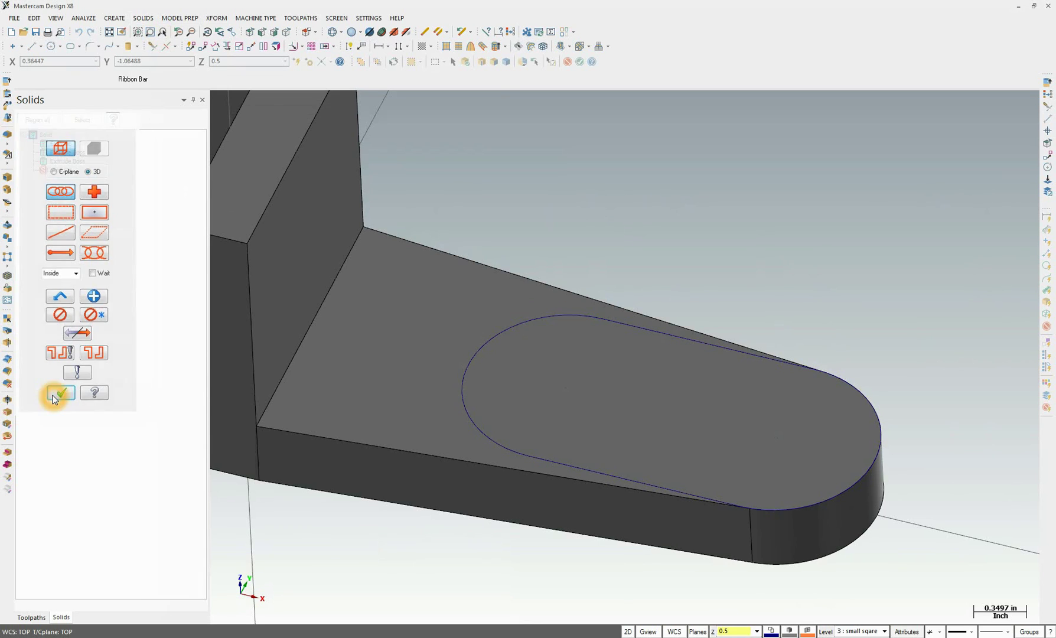
key(alt+Tab)
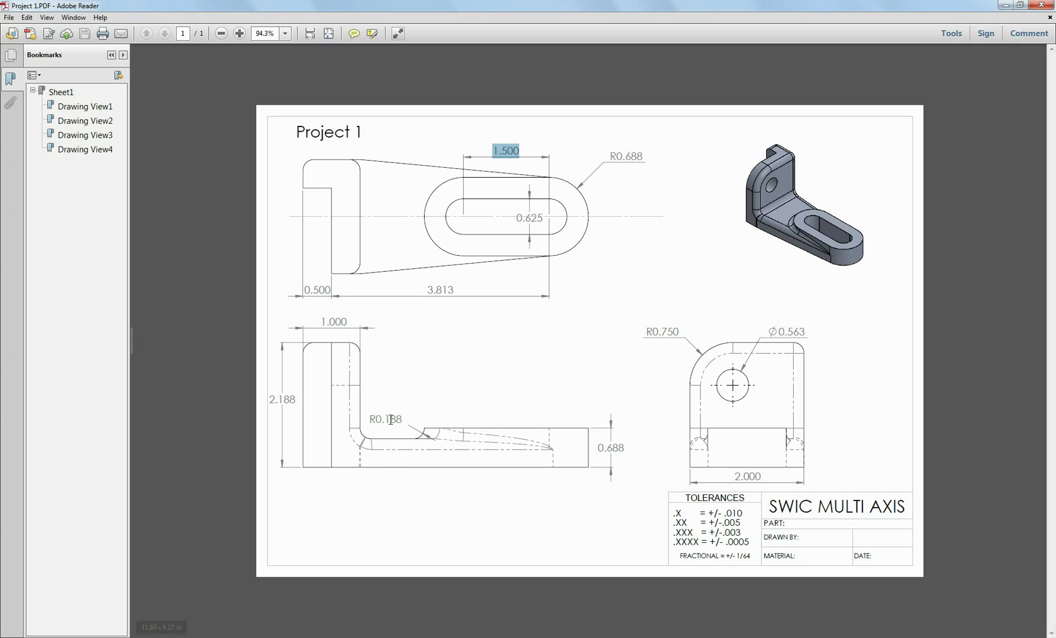
key(alt+Tab)
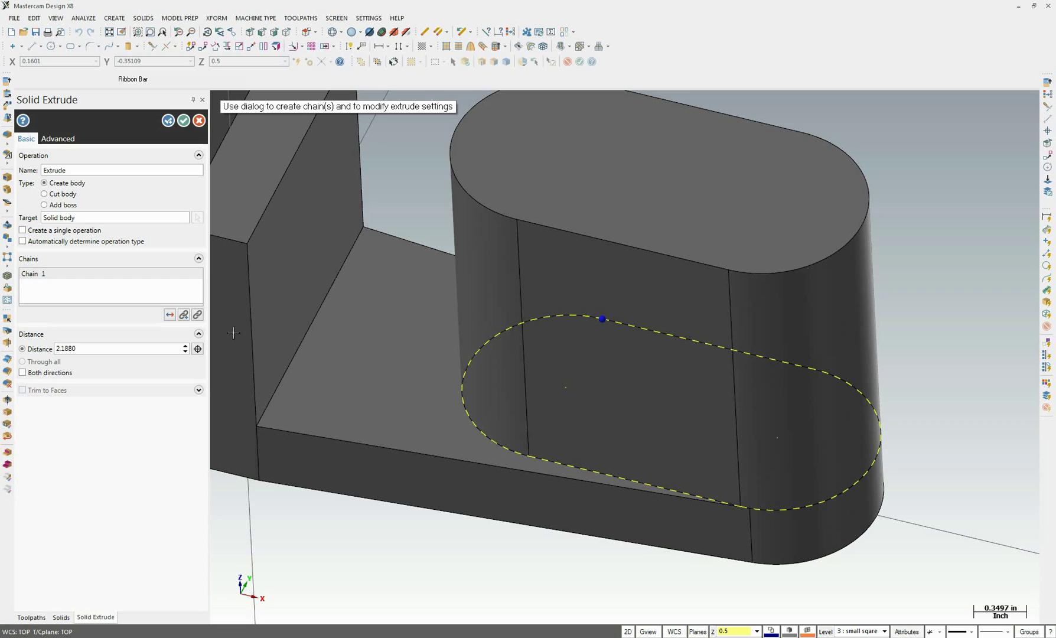
Extrude the slot outline 0.188 upward as a boss added to the bracket body.
double_click(92, 349)
key(BackSpace)
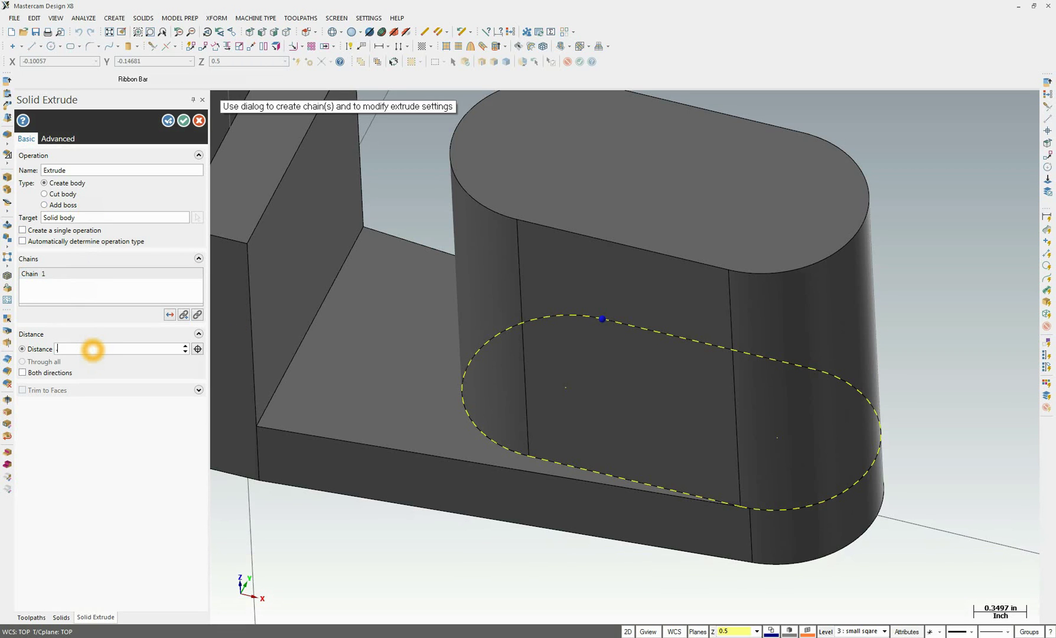
text(.188)
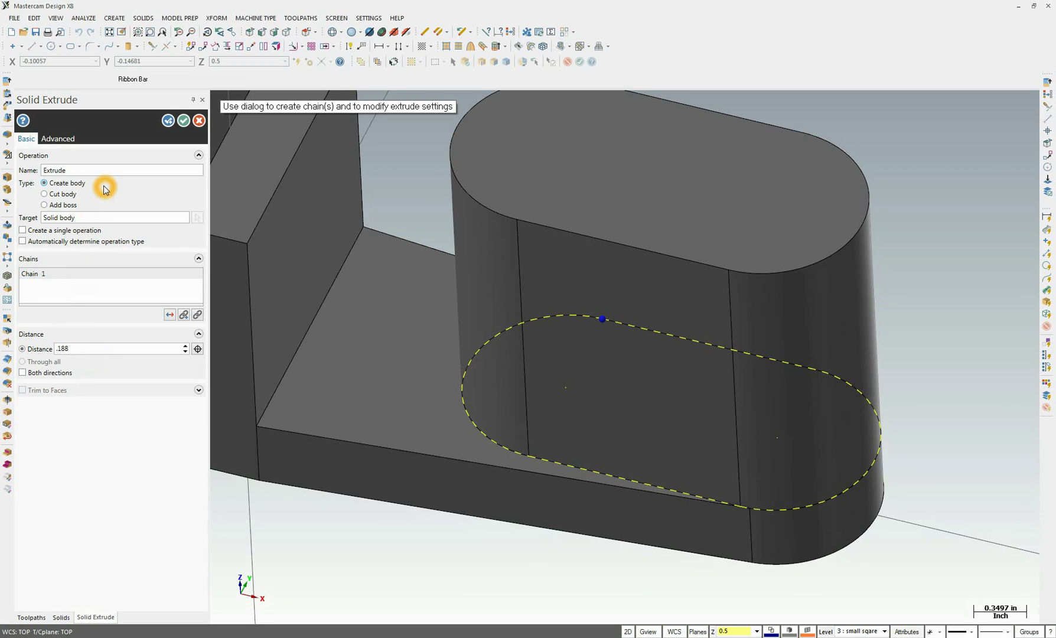
click(57, 204)
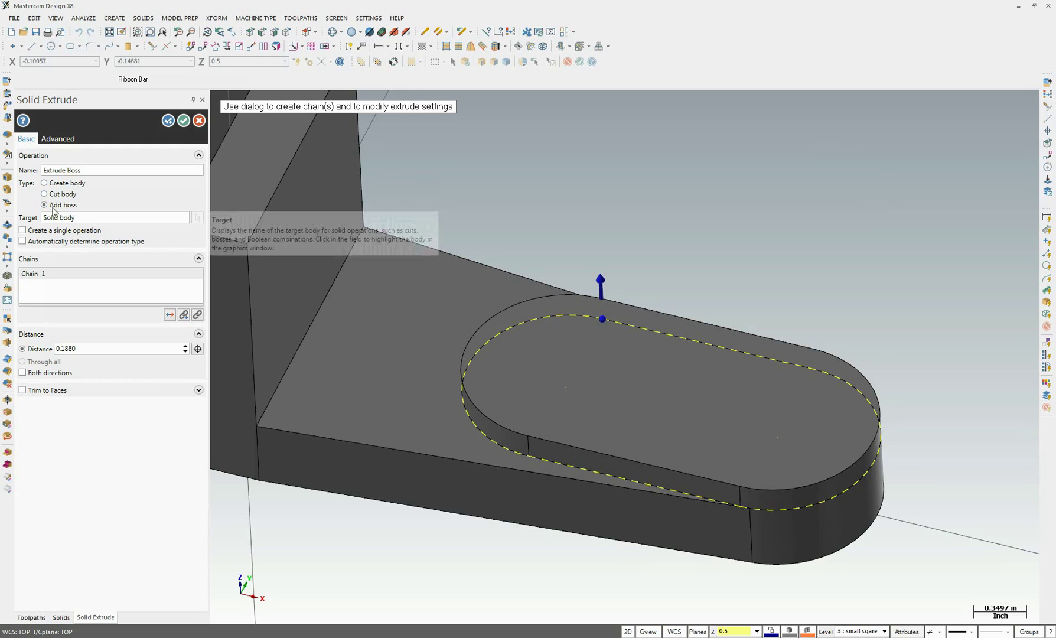
click(183, 120)
click(115, 229)
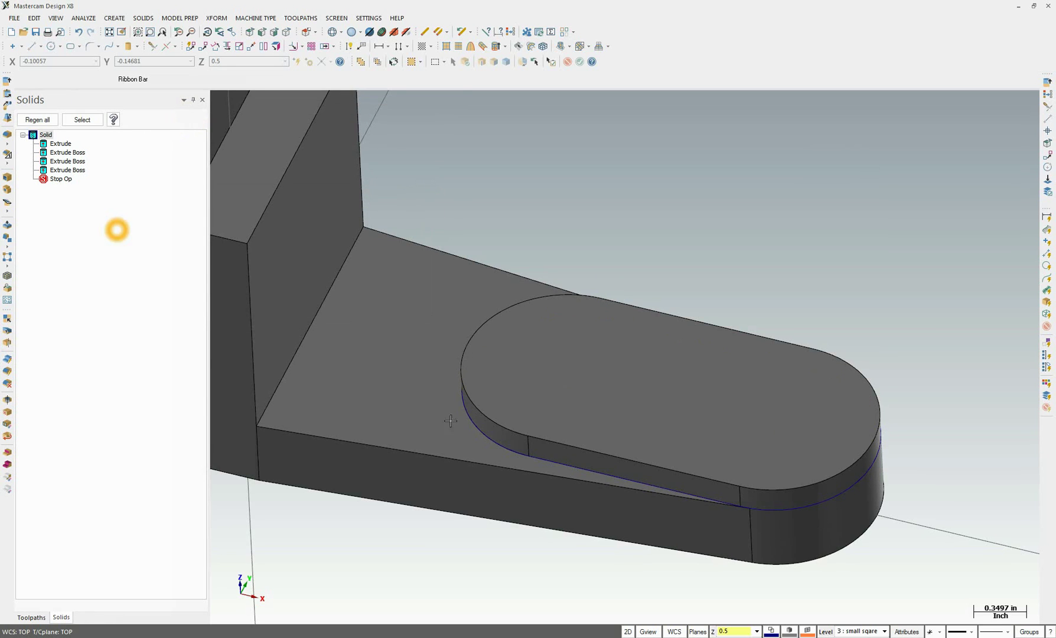
click(631, 408)
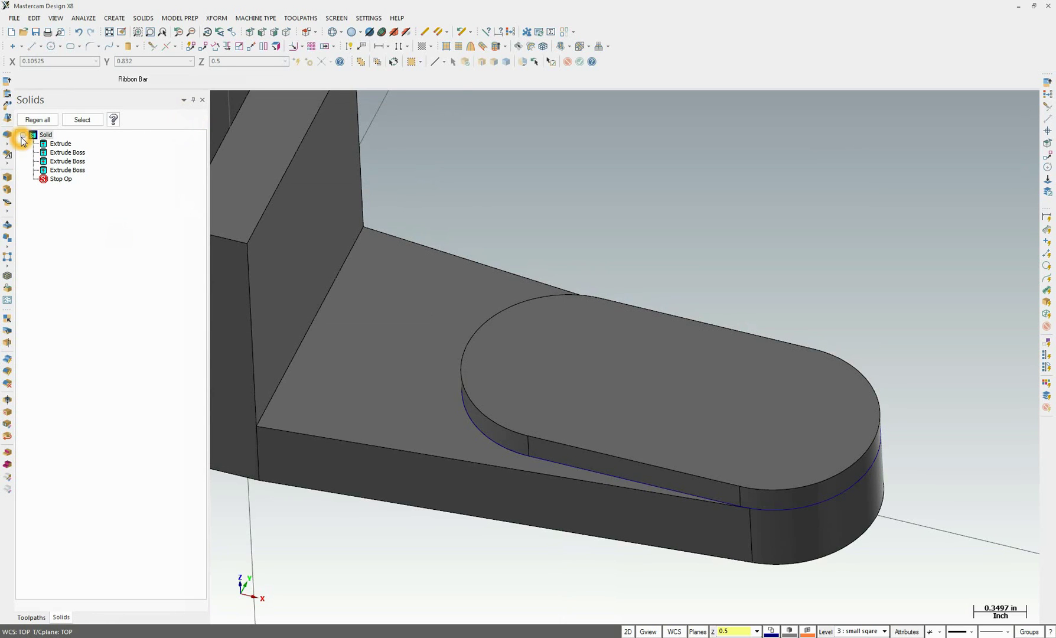
click(47, 136)
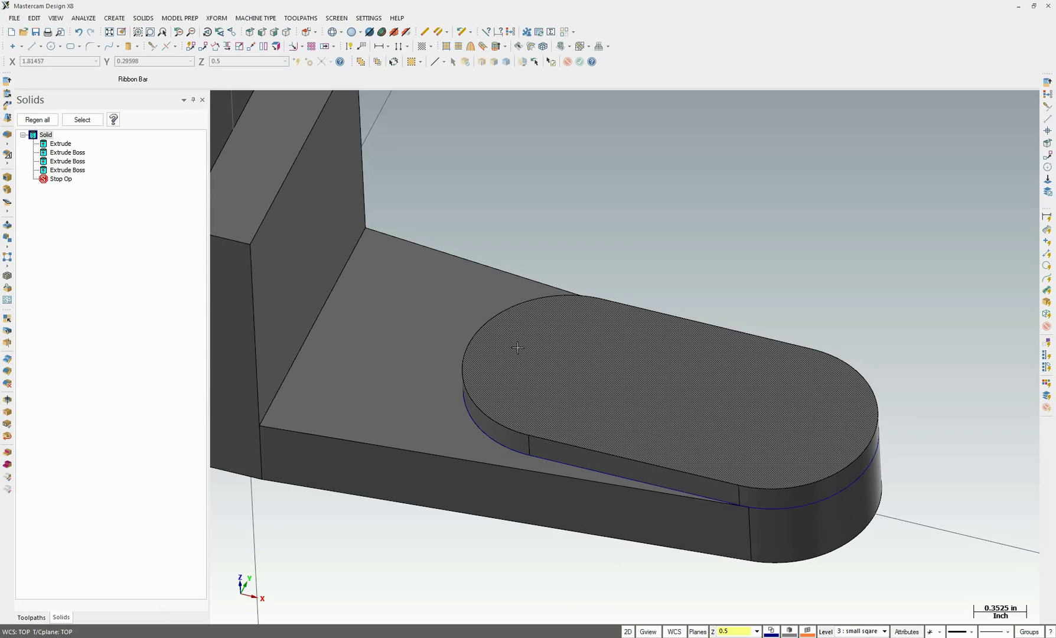
click(622, 427)
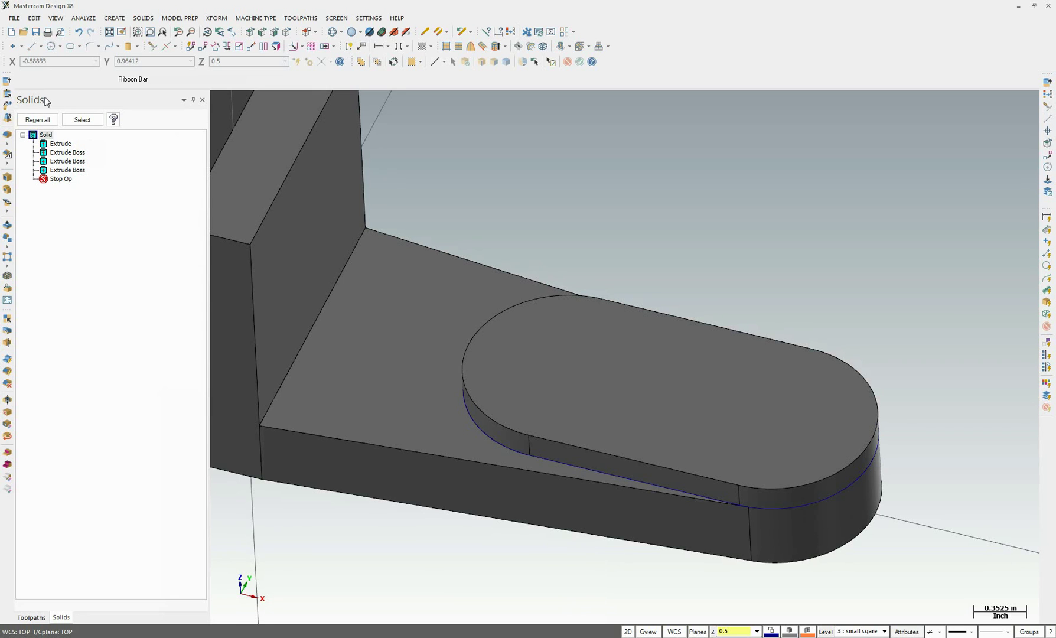
click(635, 403)
click(75, 260)
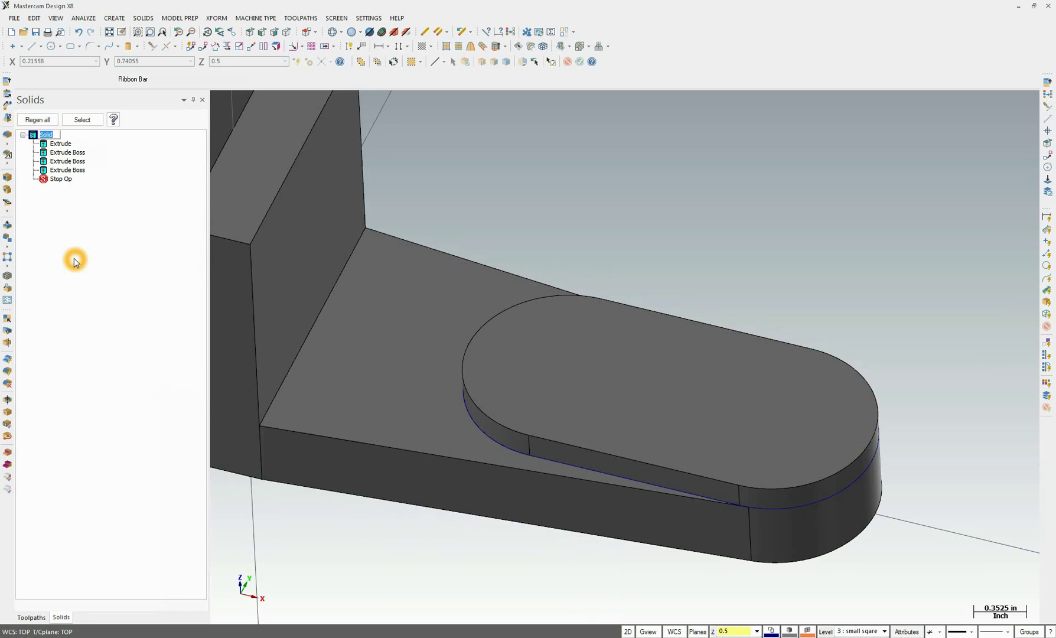
click(488, 443)
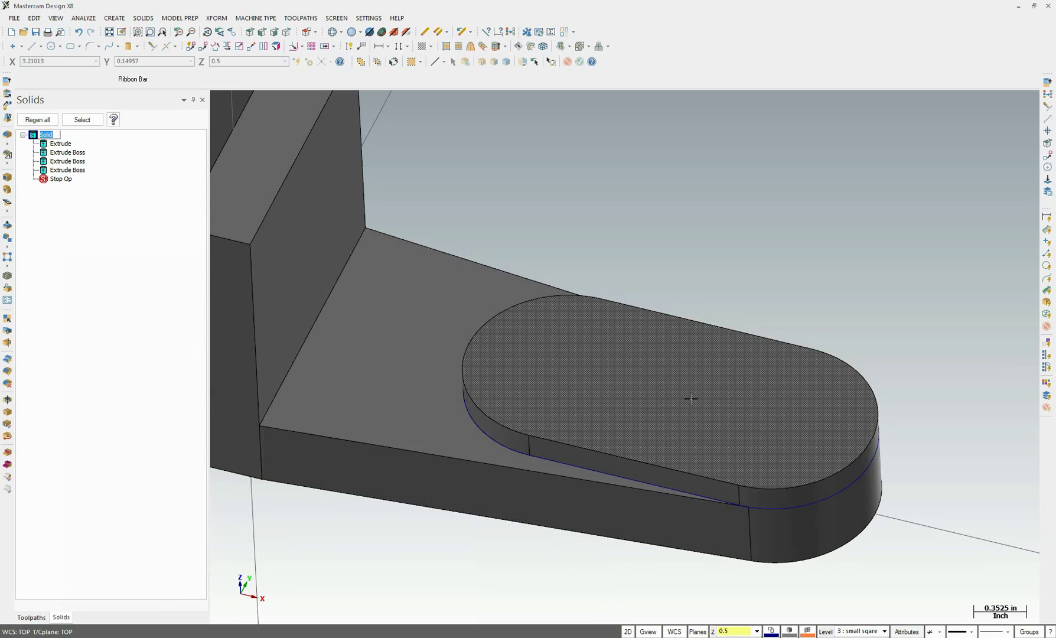
click(254, 289)
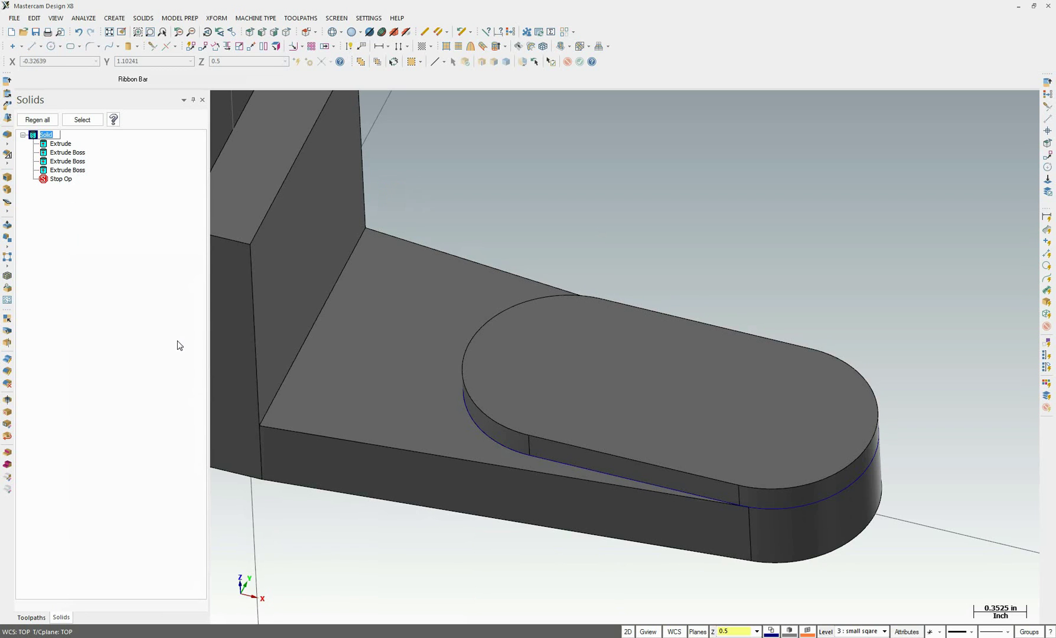
Show the model as wireframe and check the pad's outer radius and the inner slot's width in the PDF drawing.
click(333, 32)
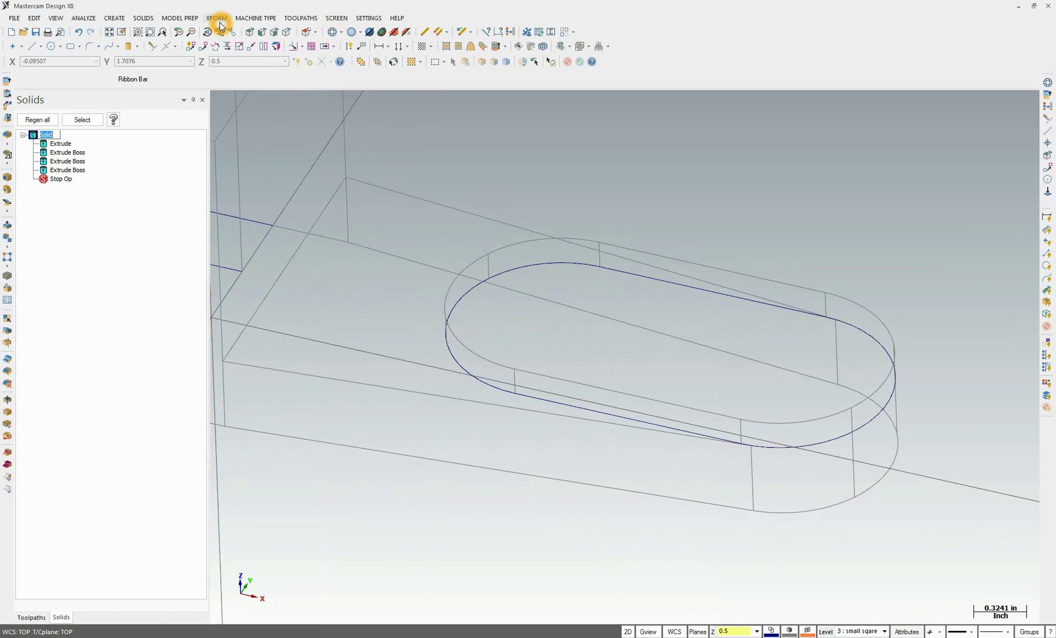
key(alt+Tab)
click(582, 230)
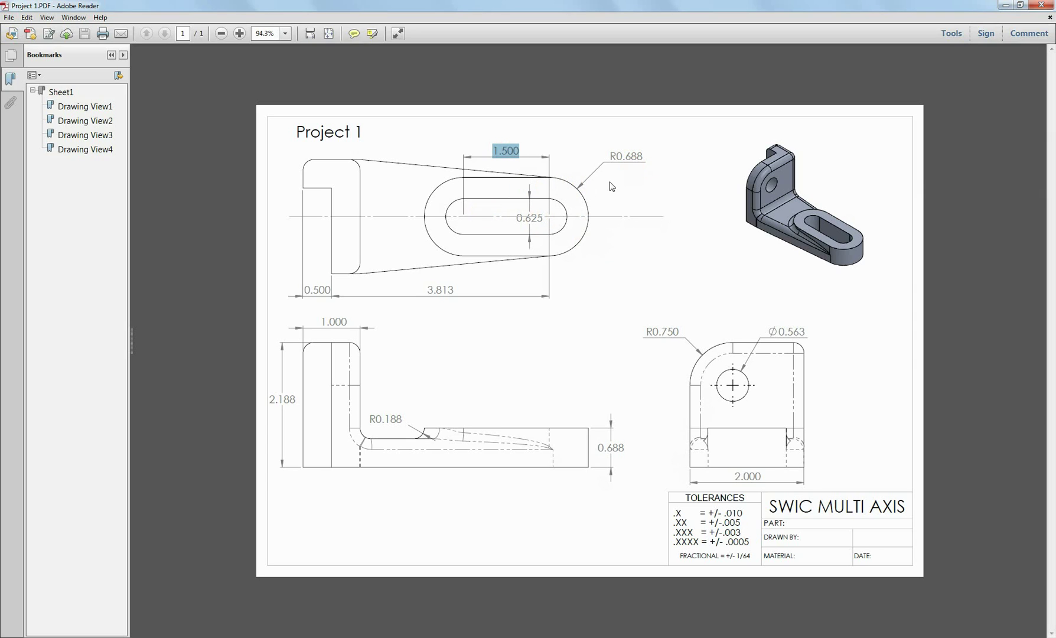
double_click(618, 154)
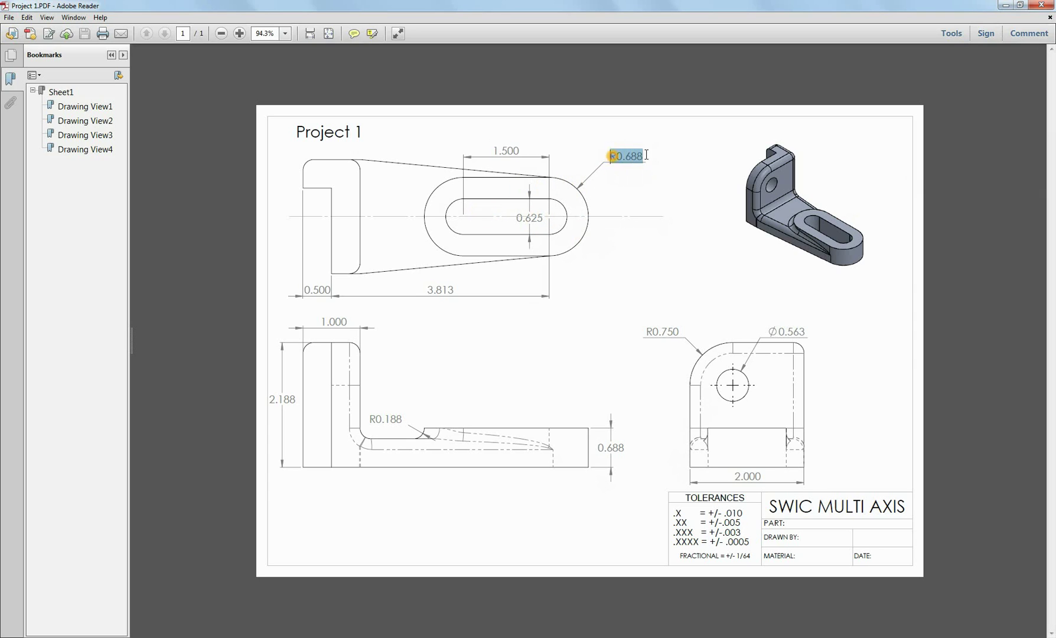
click(517, 217)
double_click(518, 218)
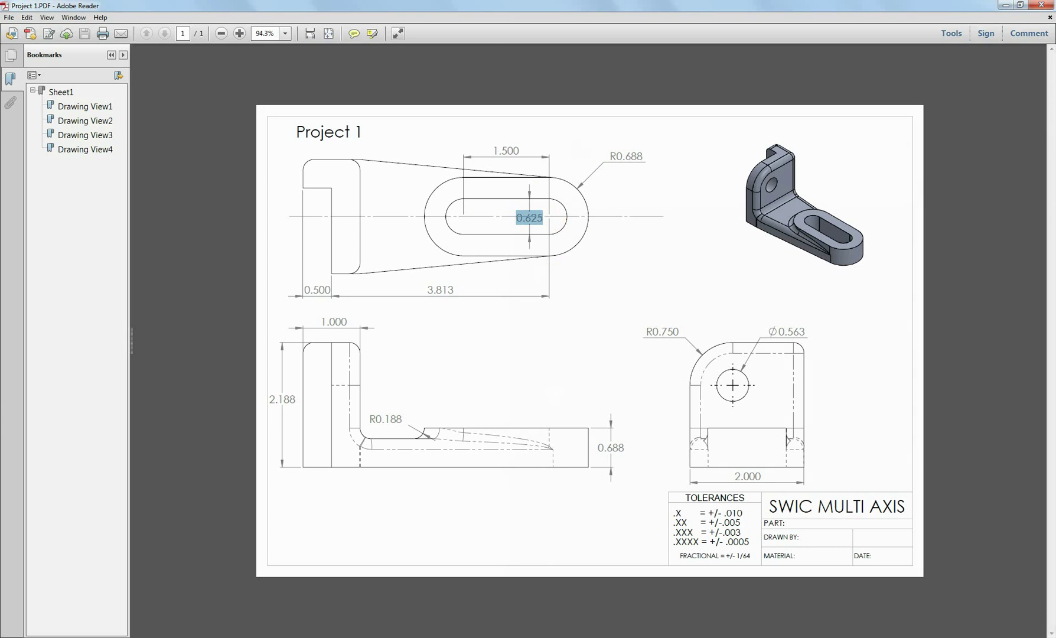
key(alt+Tab)
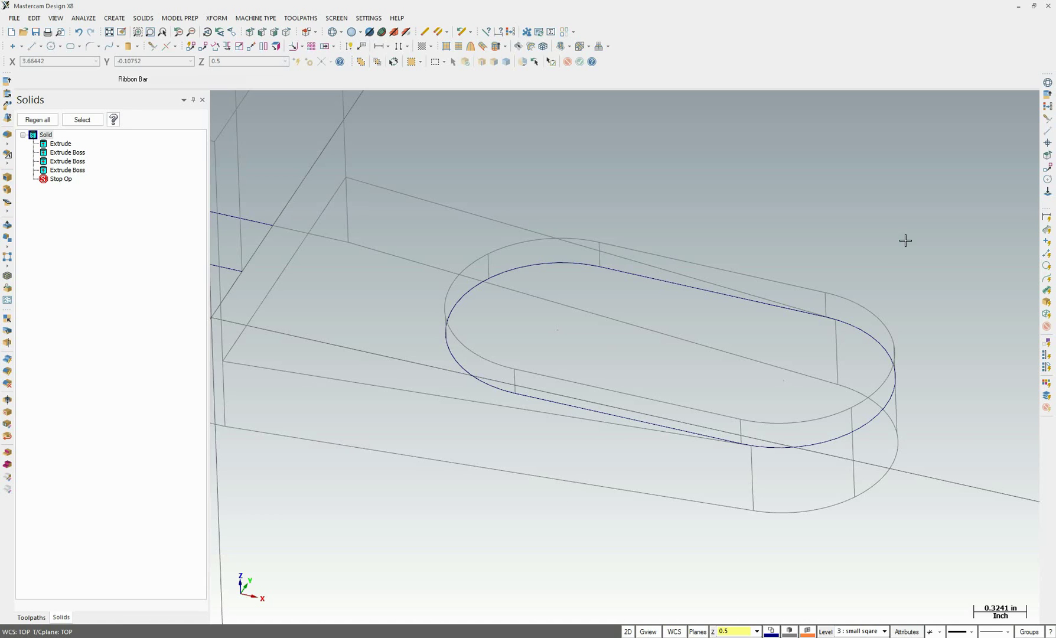
Offset a copy of the pad outline inward using Offset Contour, with the distance calculated as .688-.625/2 (0.3755).
click(219, 18)
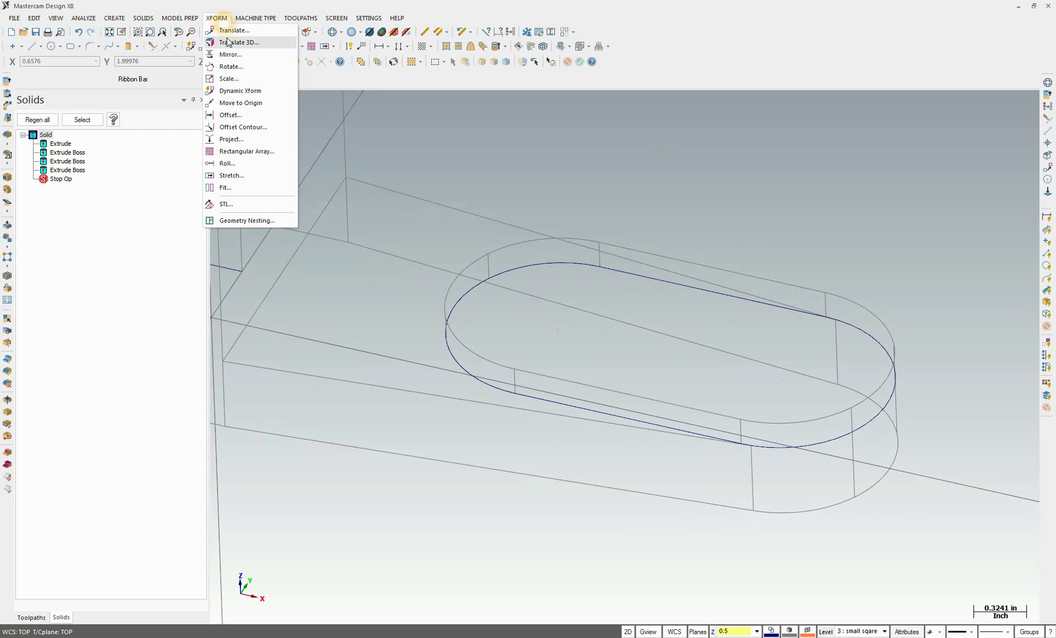
click(243, 126)
click(683, 286)
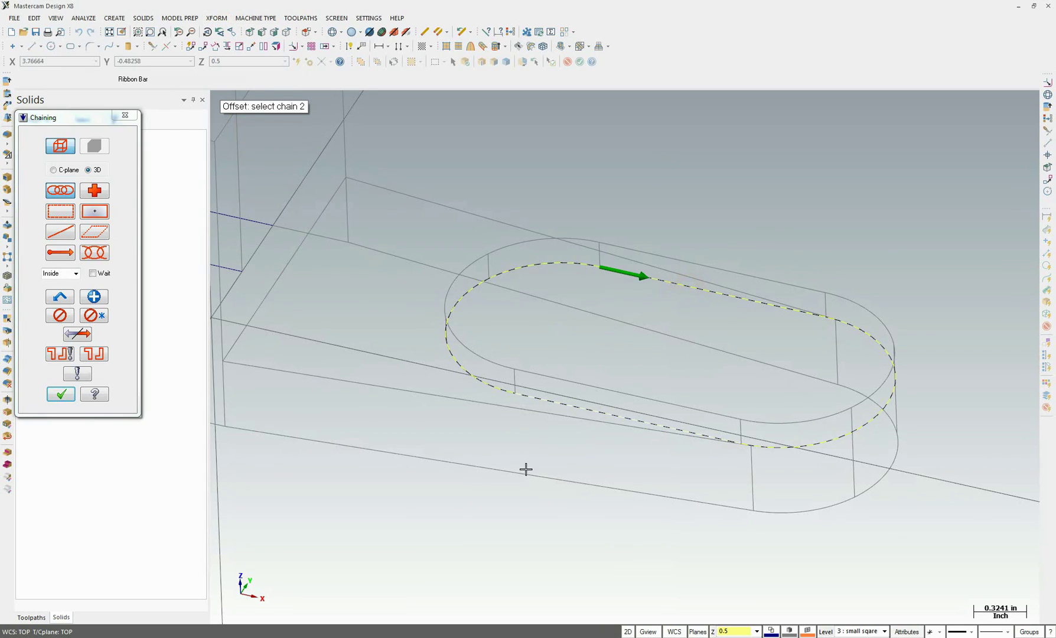
click(61, 394)
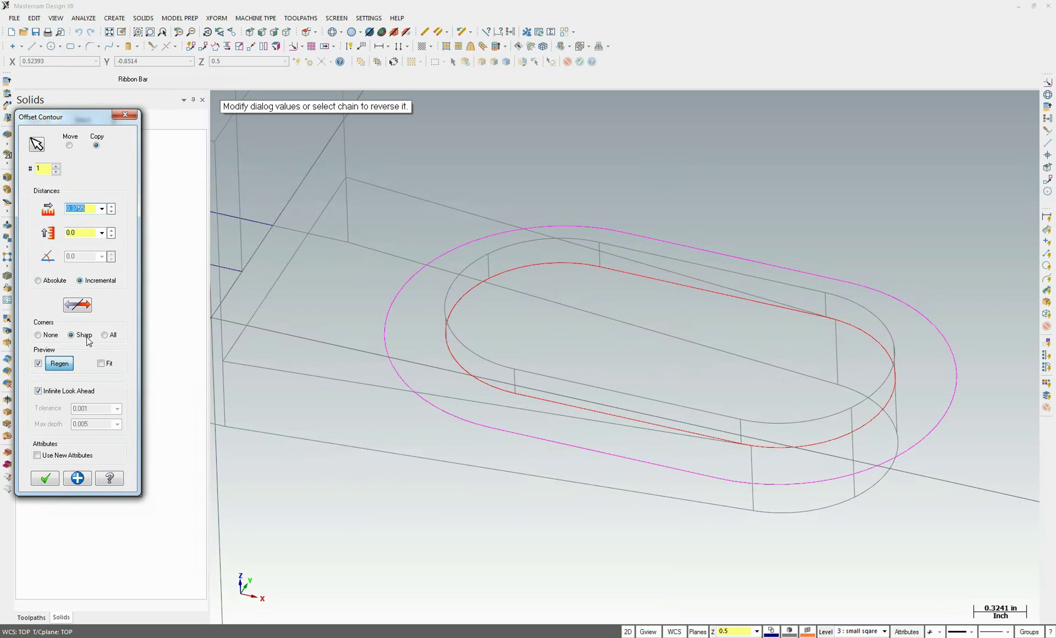
click(78, 304)
click(87, 211)
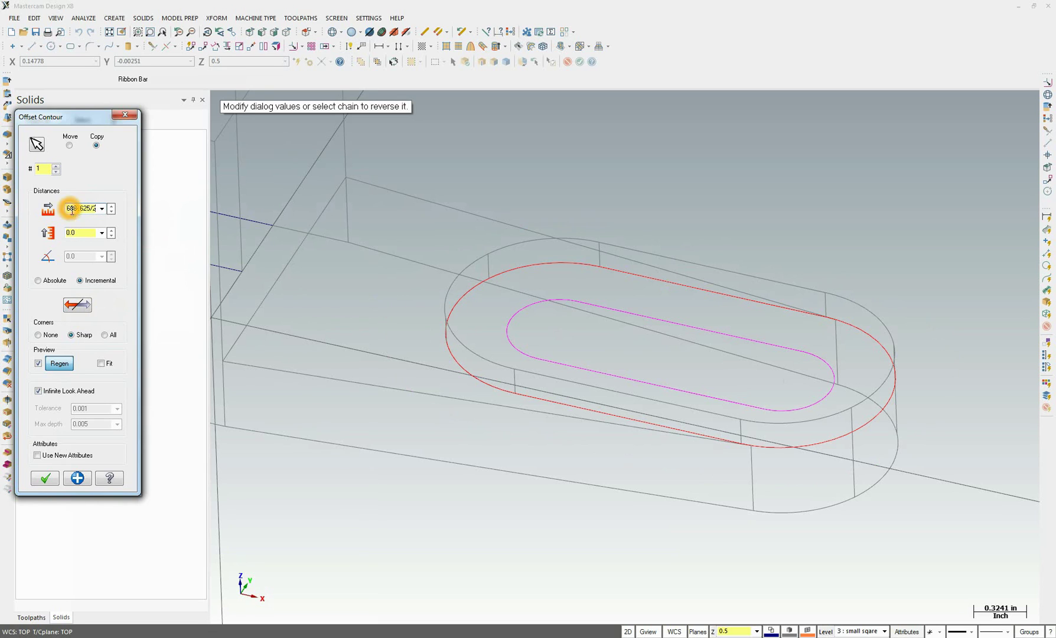
click(100, 248)
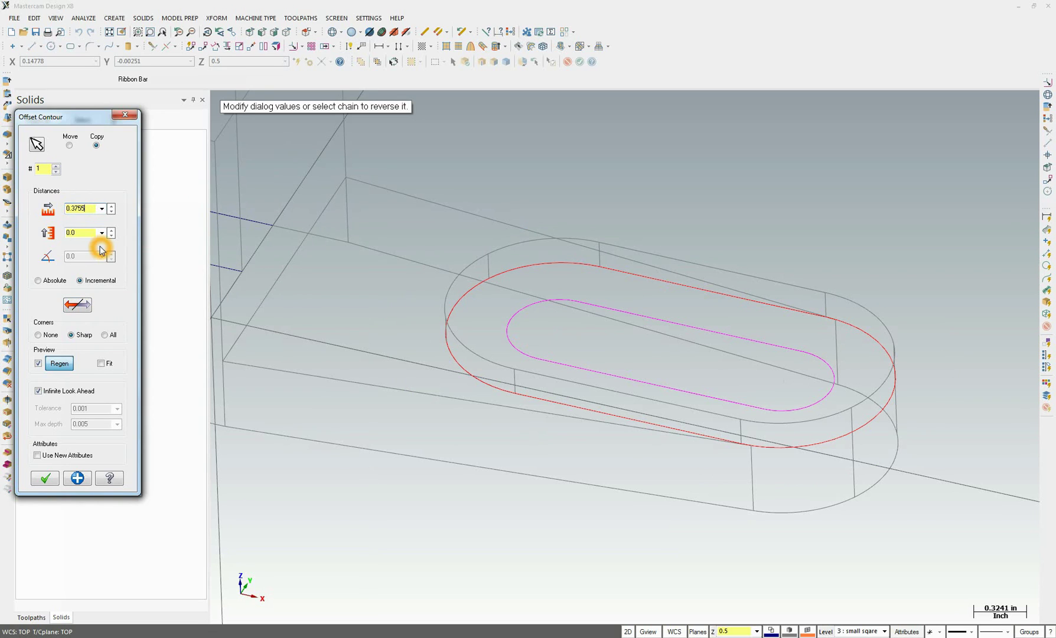
click(109, 267)
click(46, 478)
Translate the inner slot outline up 0.188 in Z with the Move option, onto the pad's top face.
middle_drag(612, 399, 570, 380)
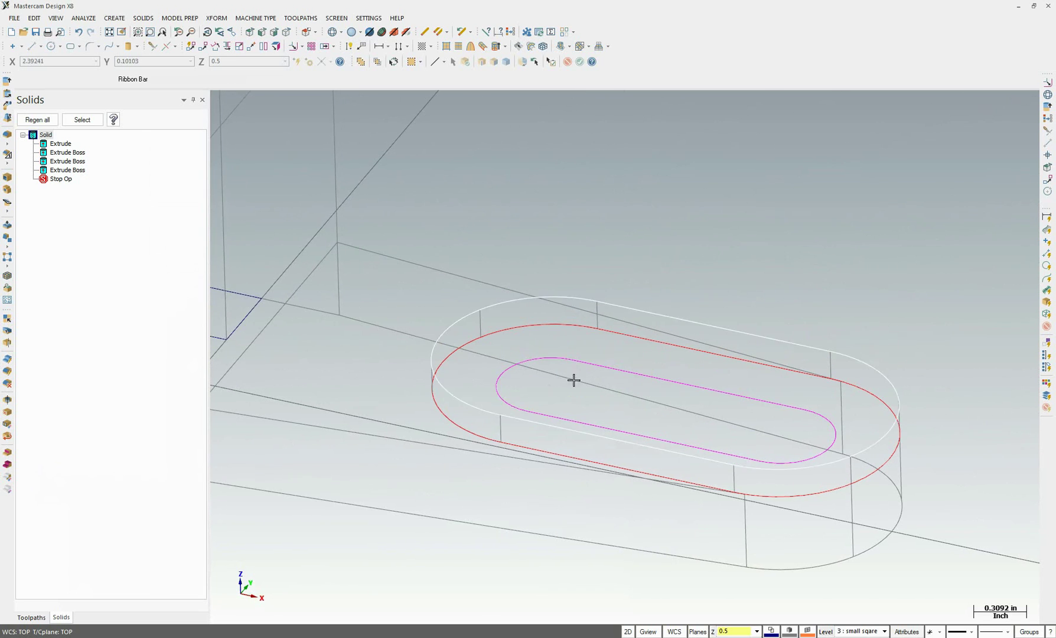
middle_drag(533, 325, 574, 334)
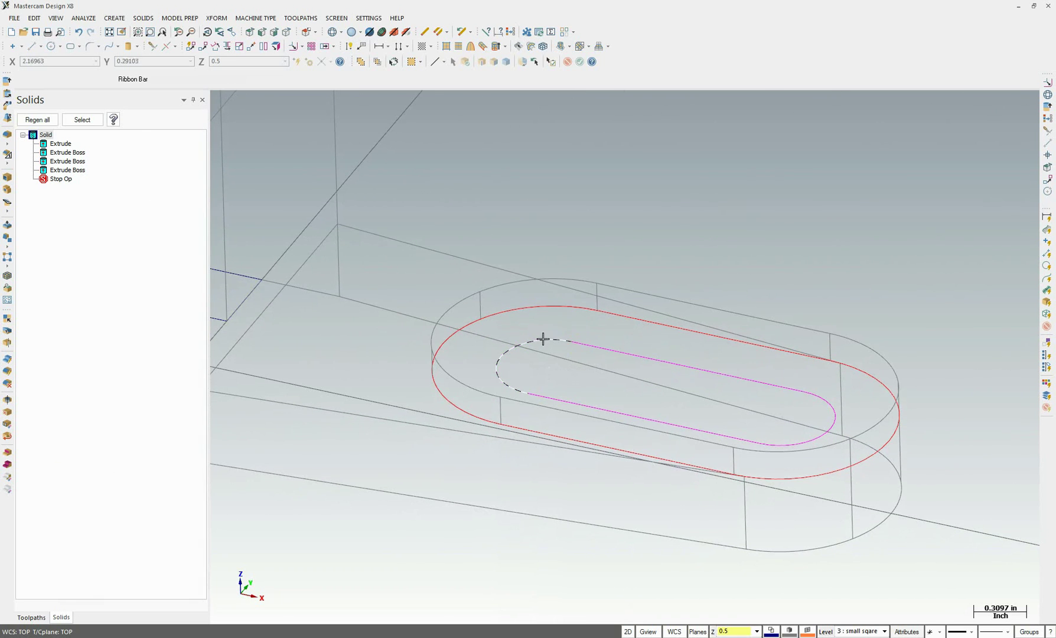
middle_drag(629, 359, 324, 133)
click(216, 18)
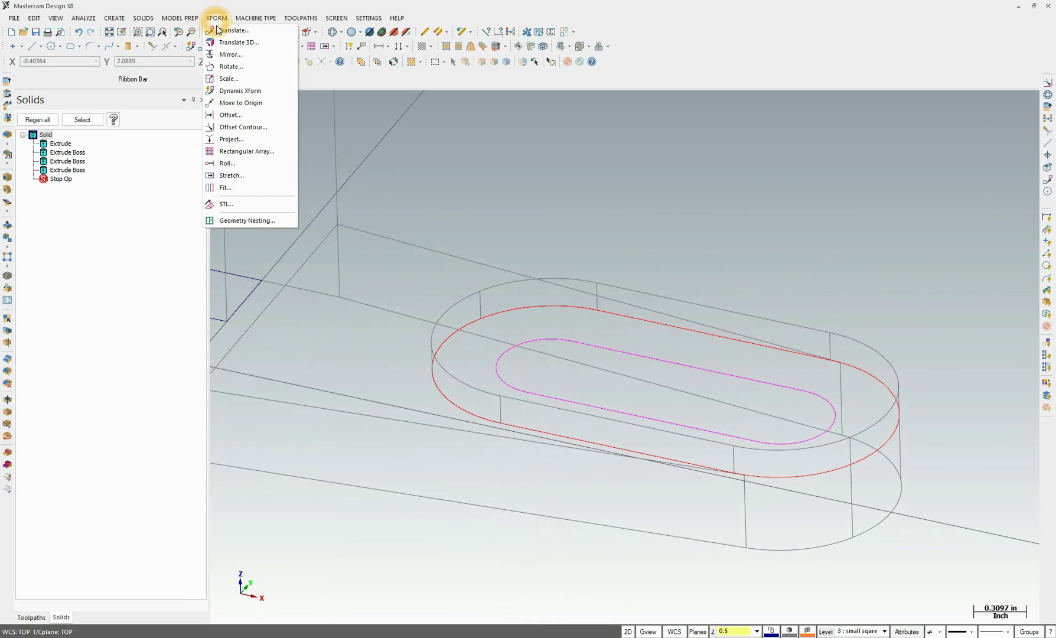
click(233, 29)
click(591, 342)
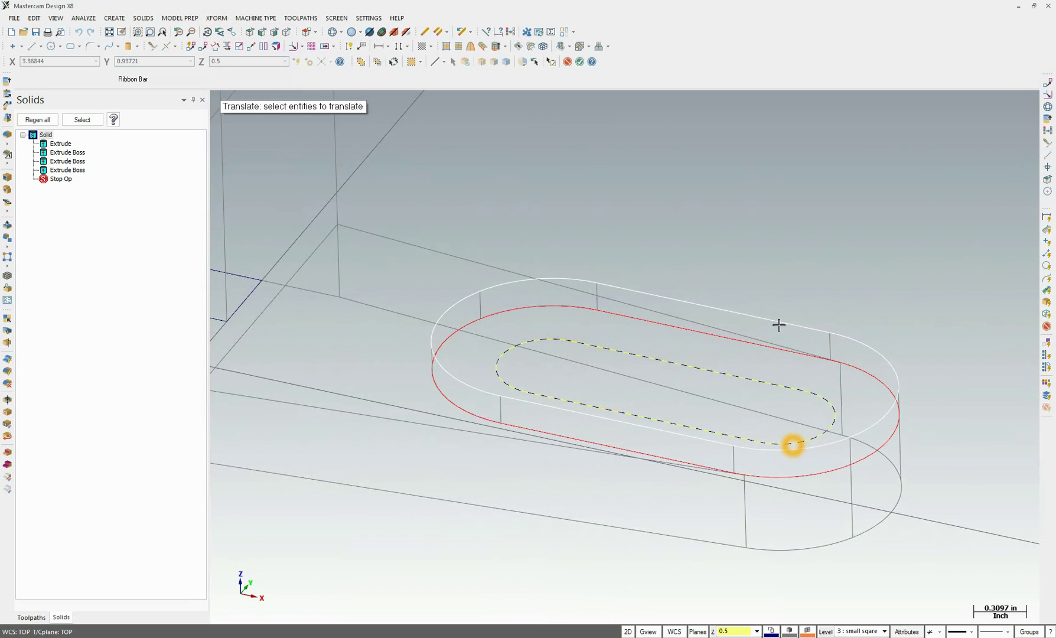
key(Return)
click(70, 146)
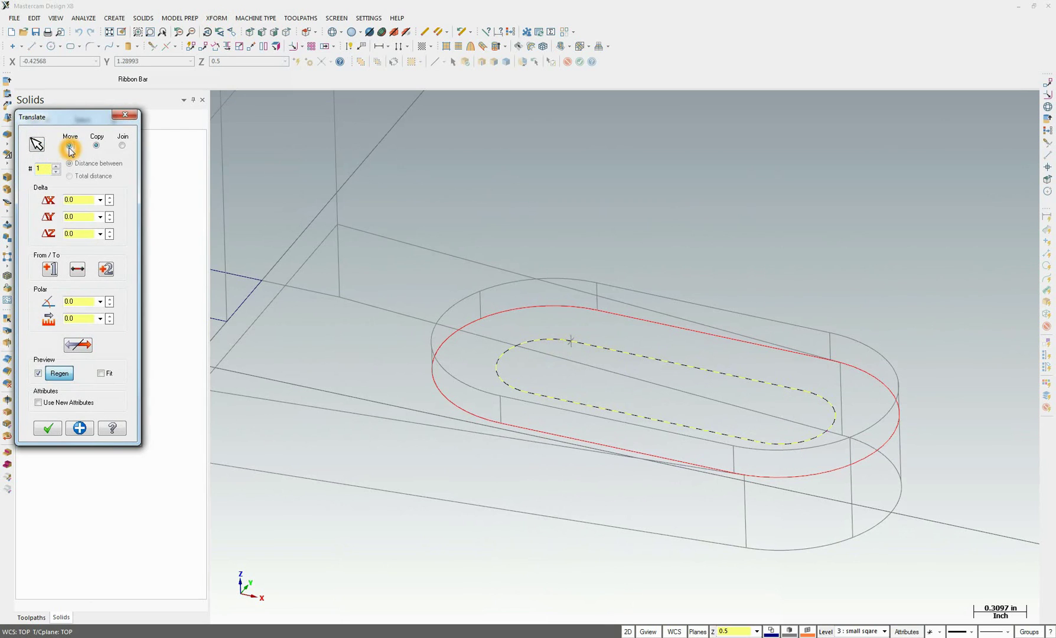
click(87, 232)
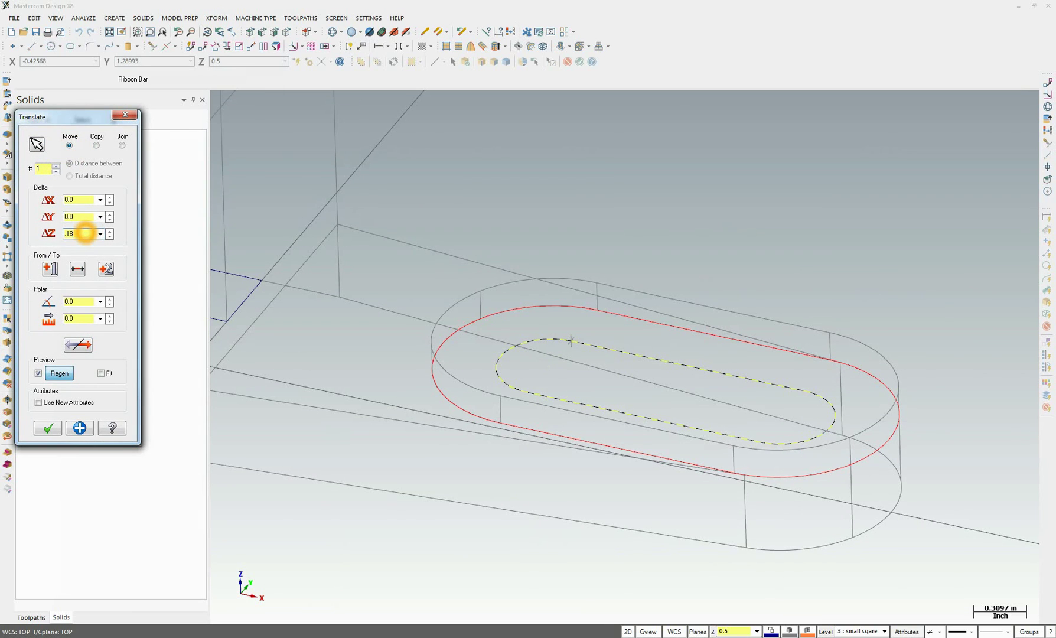
click(48, 429)
Return to shaded display and start a solid Extrude of the inner slot outline, set to cut the bracket body.
middle_drag(618, 454, 747, 406)
click(352, 32)
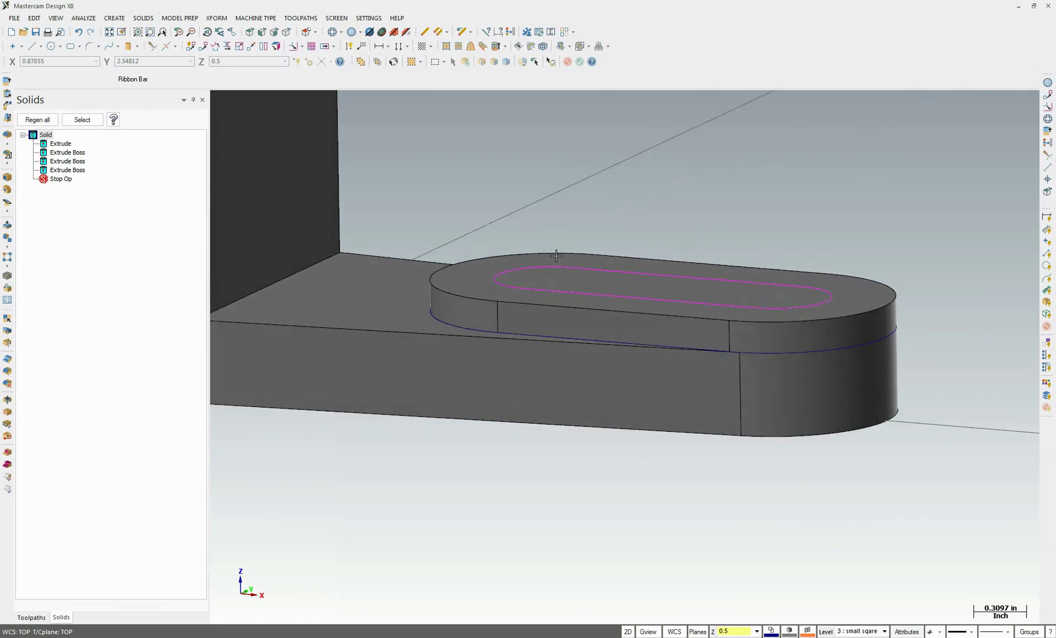
middle_drag(556, 258, 551, 309)
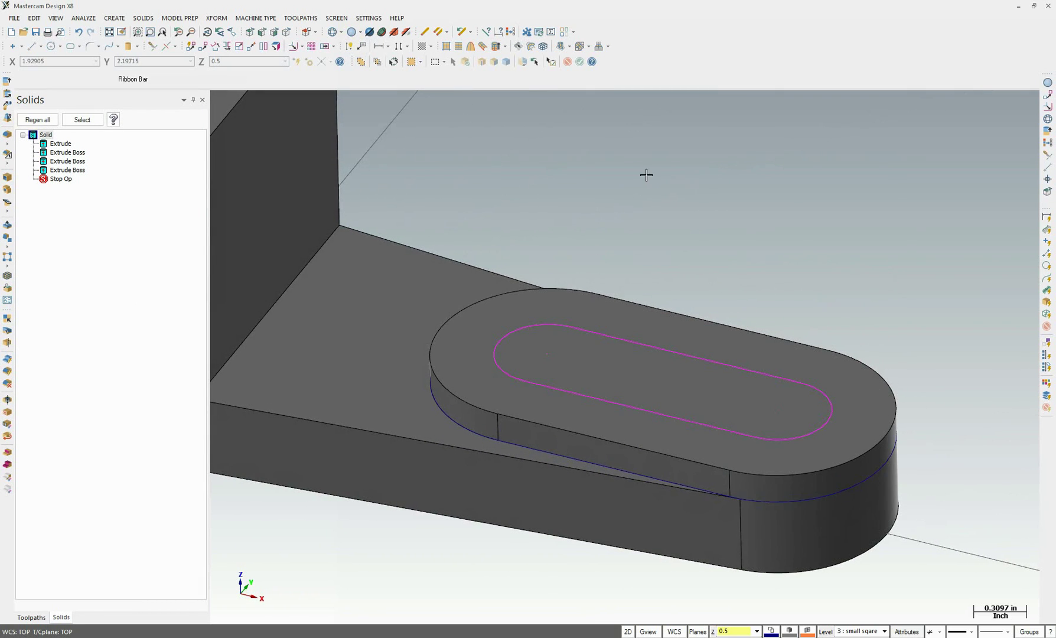
click(143, 18)
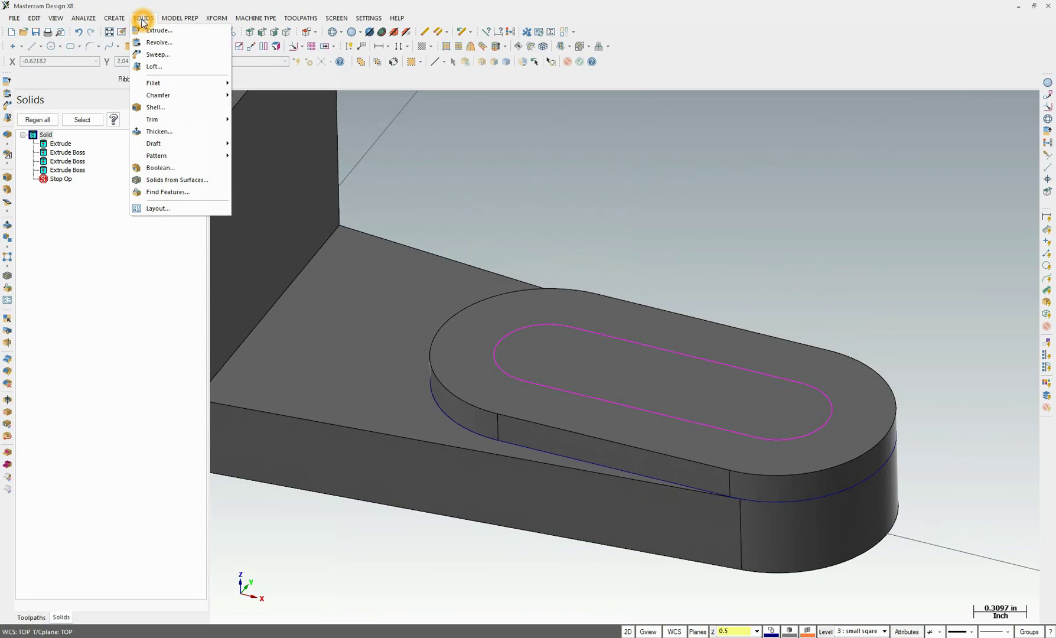
click(157, 30)
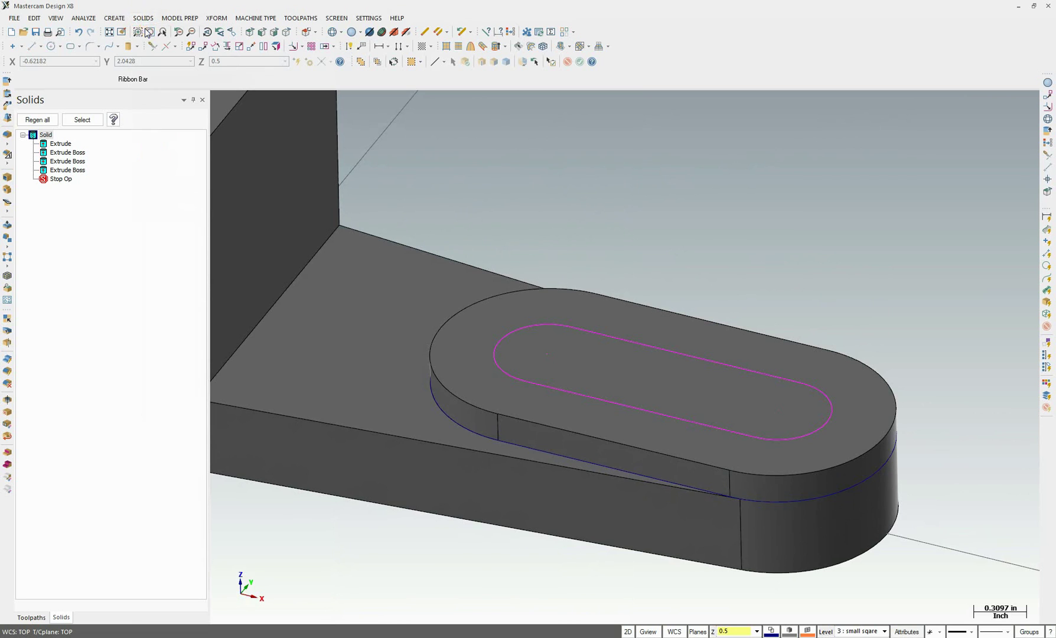
click(572, 329)
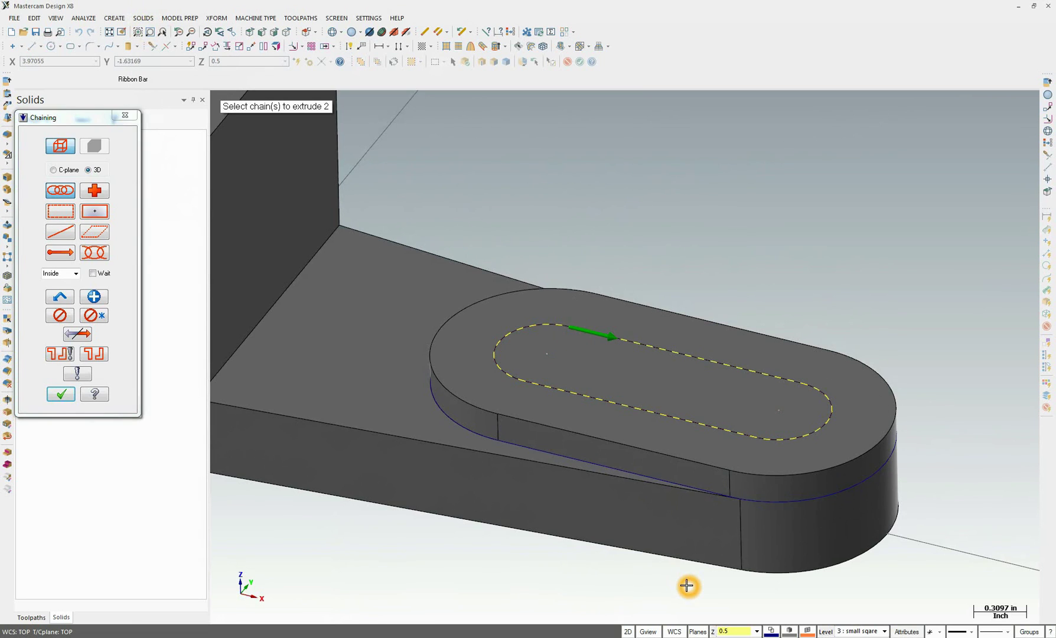
click(71, 395)
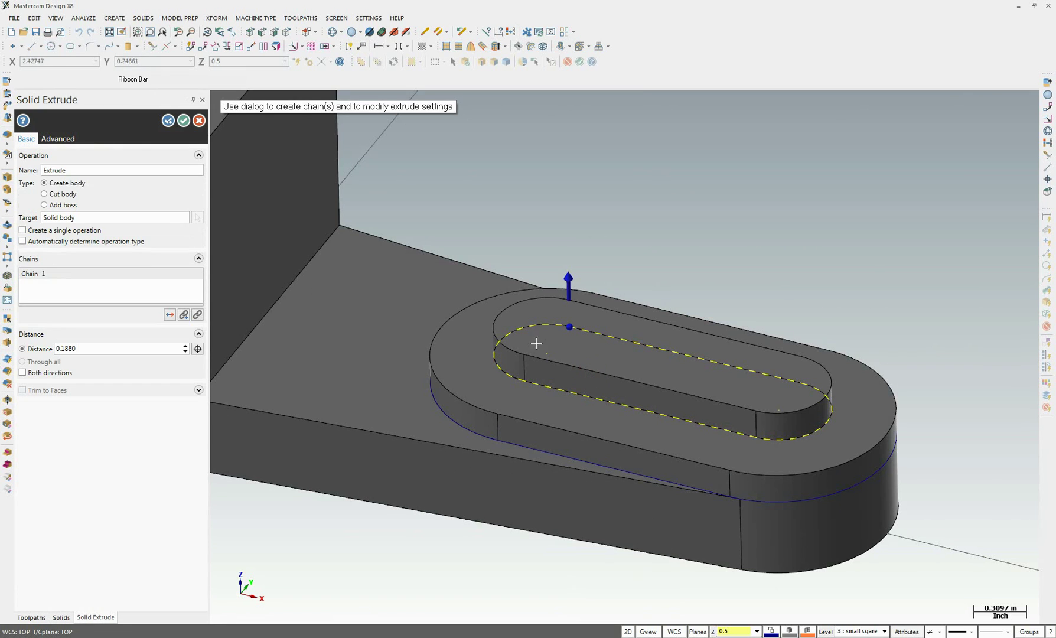
click(52, 195)
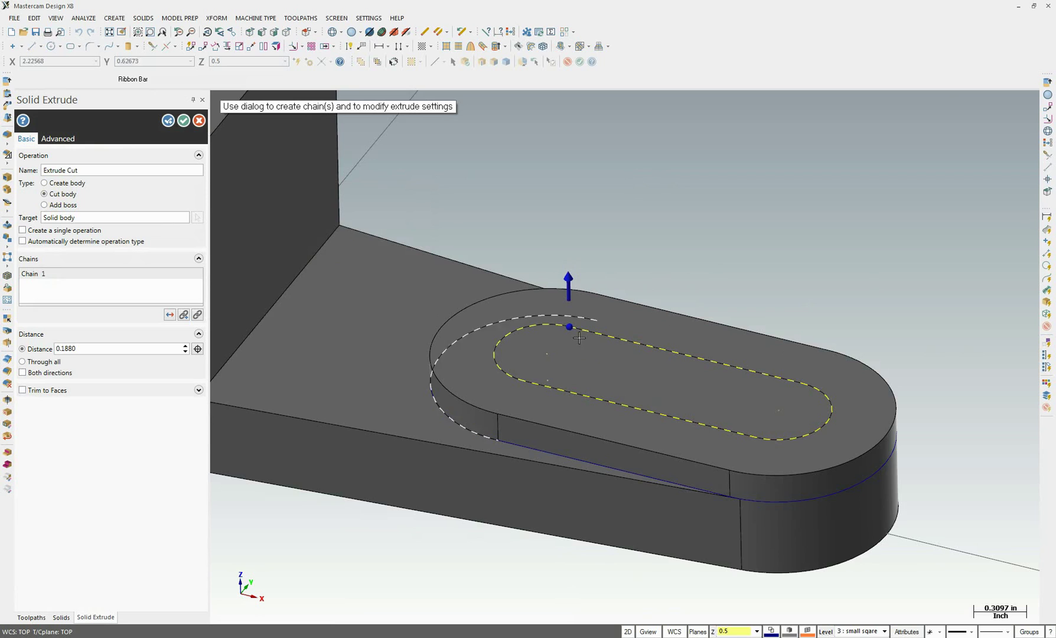
Try setting the slot cut's direction and depth interactively on the model, pulling it downward into the pad.
click(567, 286)
click(571, 285)
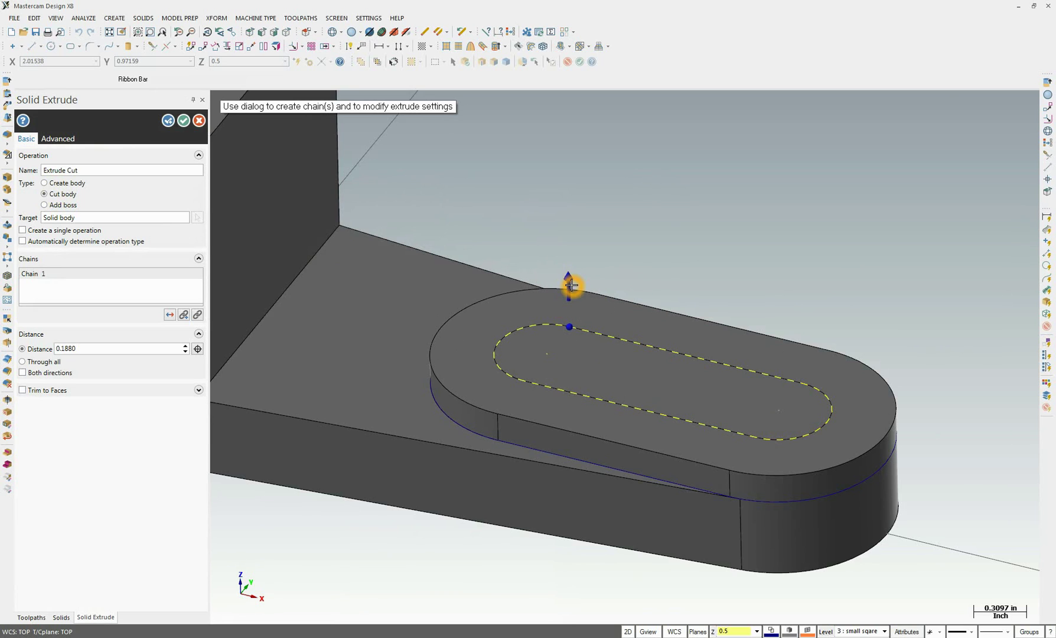
click(569, 286)
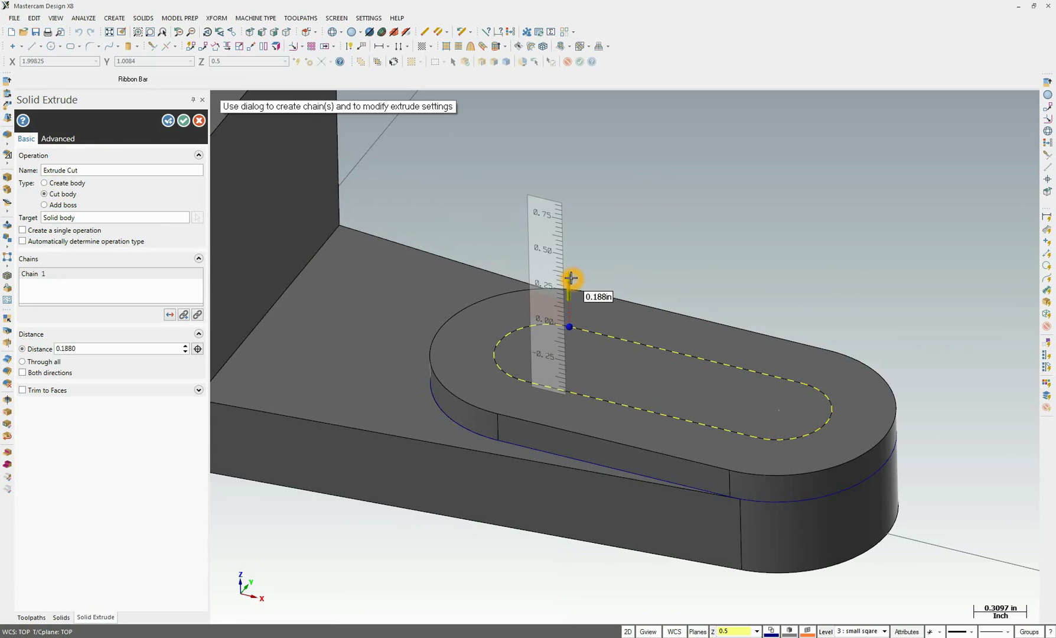
click(571, 322)
drag(571, 323, 499, 369)
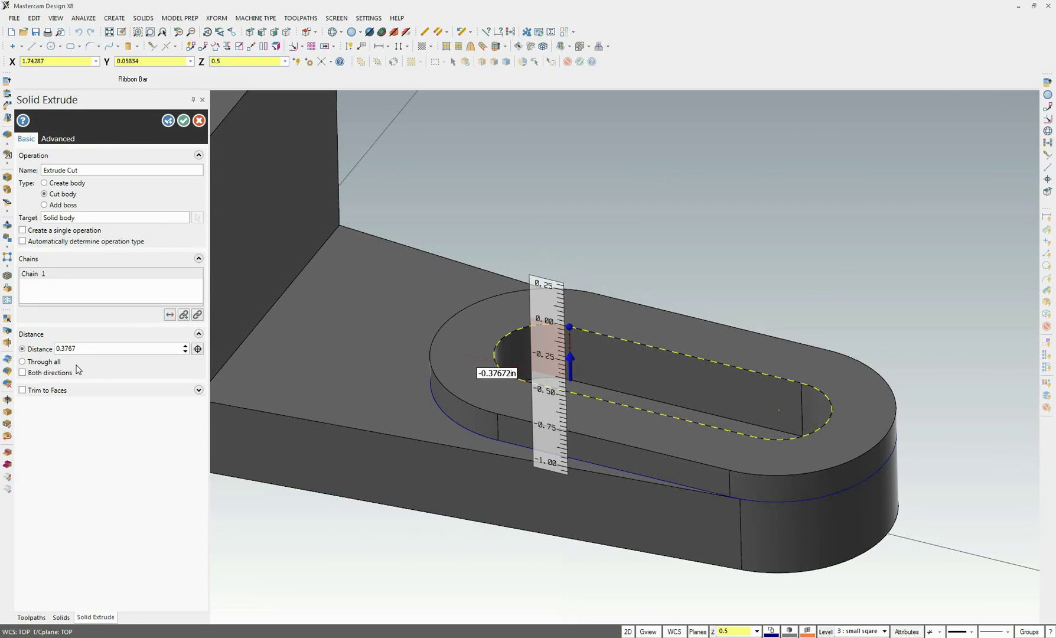
click(171, 314)
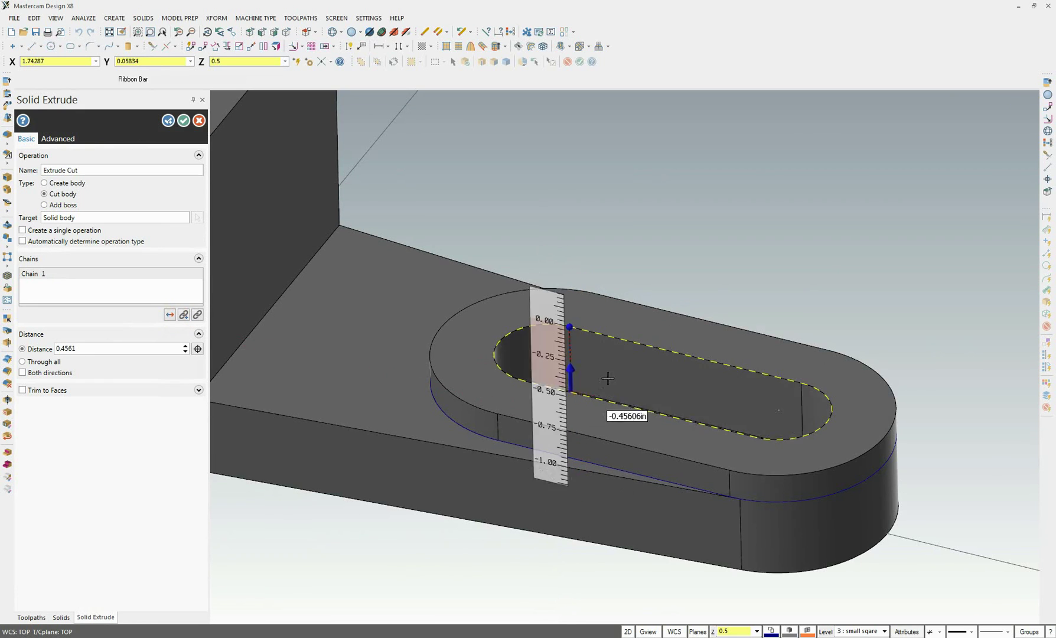
click(574, 284)
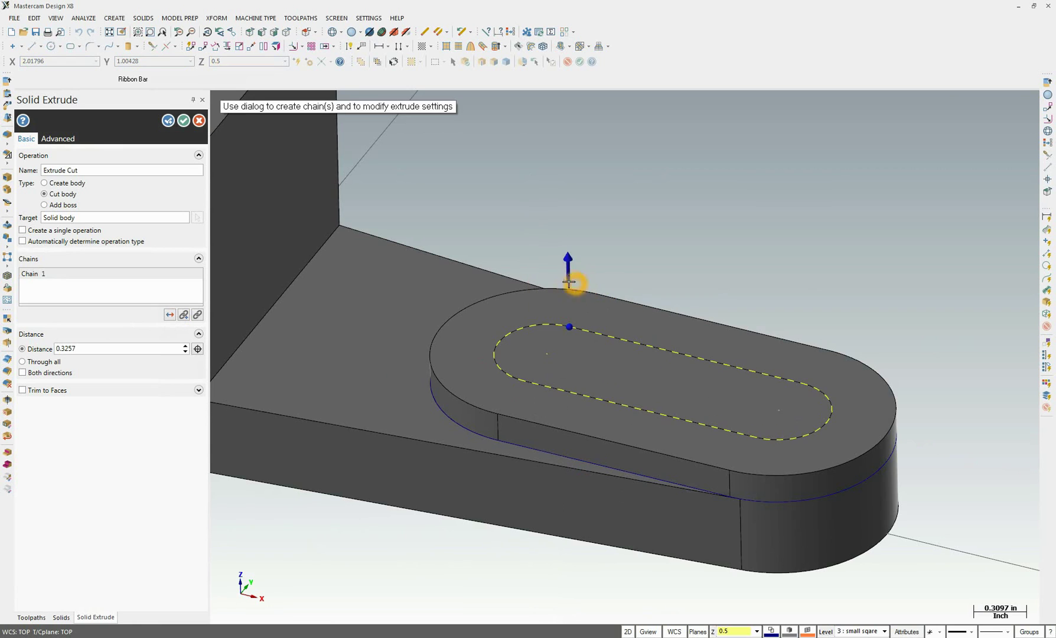
Reverse the extrude direction of the slot cut, set it to Through all and complete the cut.
click(170, 314)
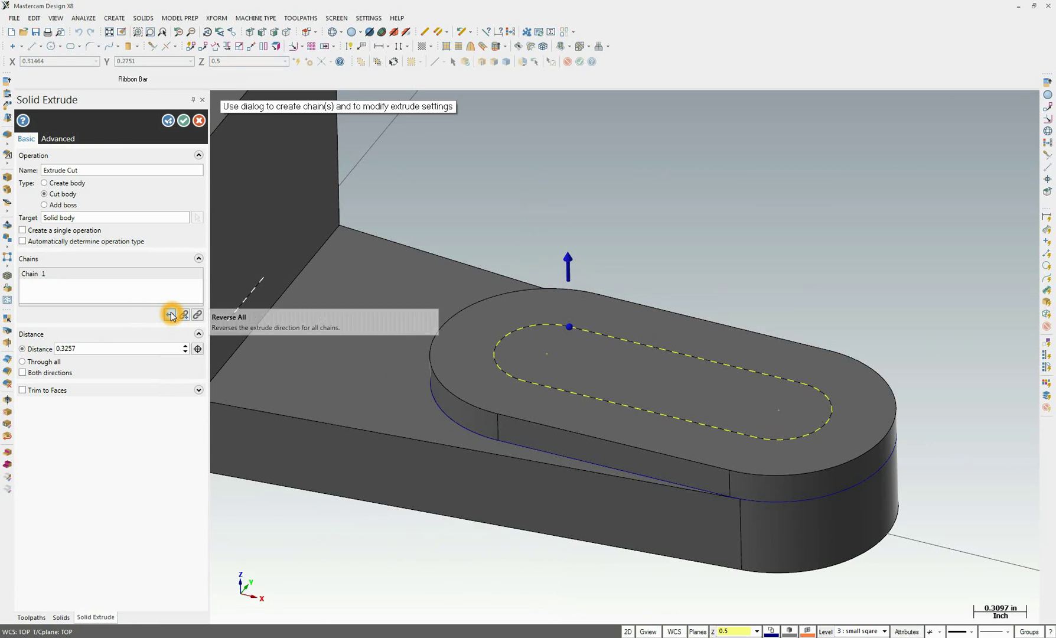
click(23, 362)
middle_drag(467, 472, 514, 483)
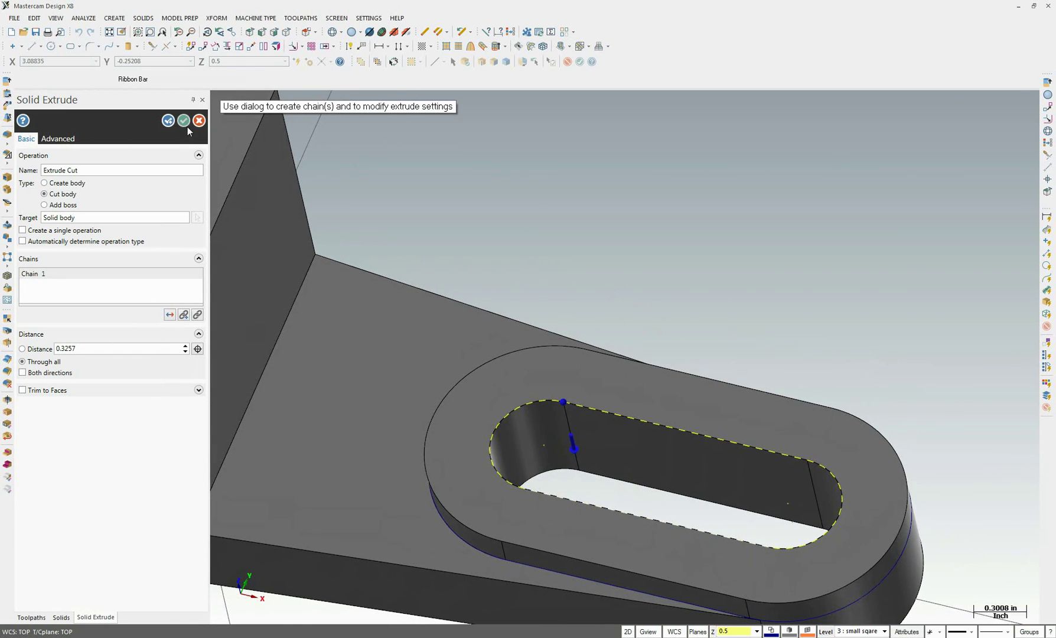
click(183, 121)
middle_drag(709, 567, 826, 626)
Make level 1 (Cad) the main level.
click(825, 632)
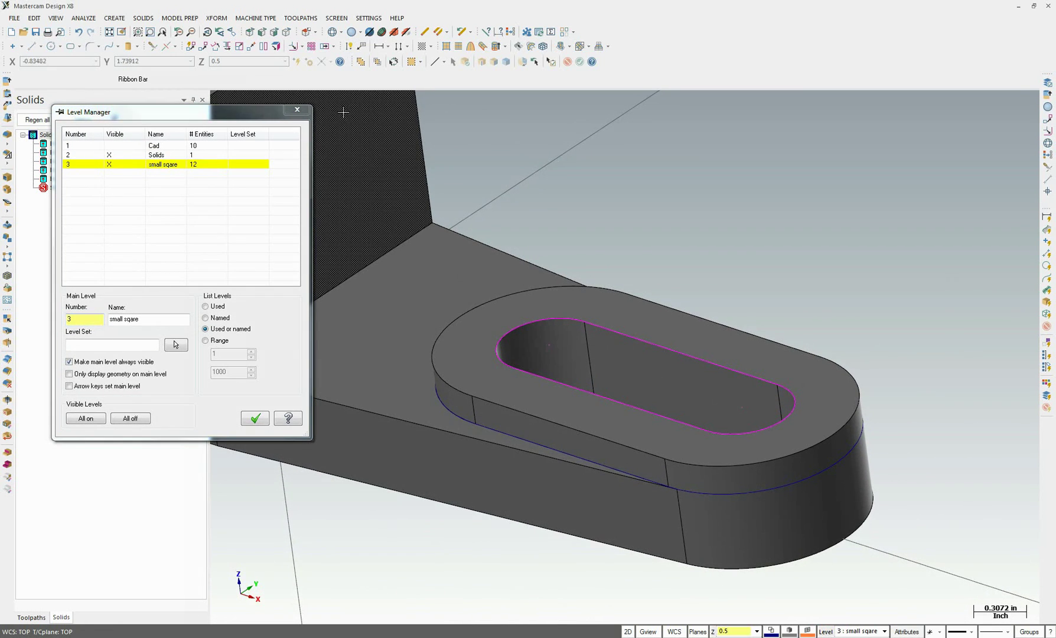
click(297, 110)
middle_drag(649, 413, 773, 387)
scroll(774, 385, down, 3)
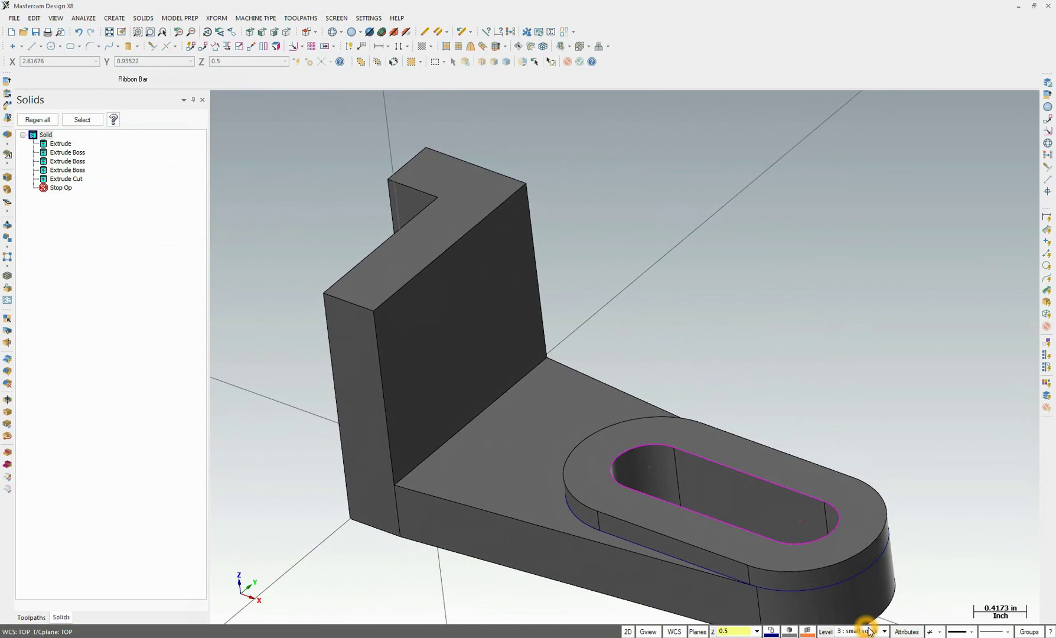
click(884, 631)
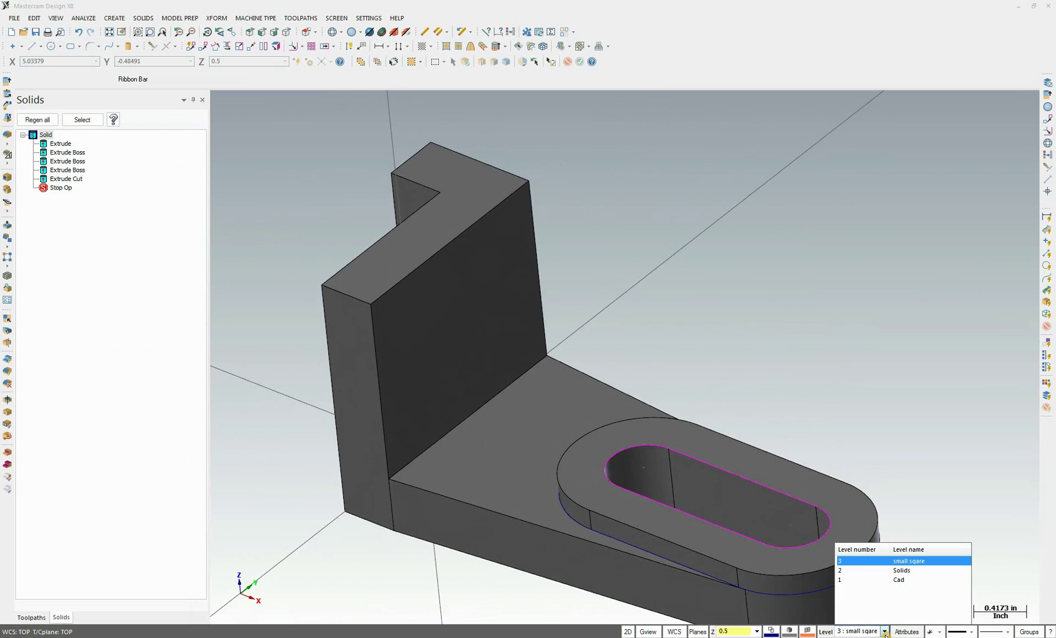
click(861, 580)
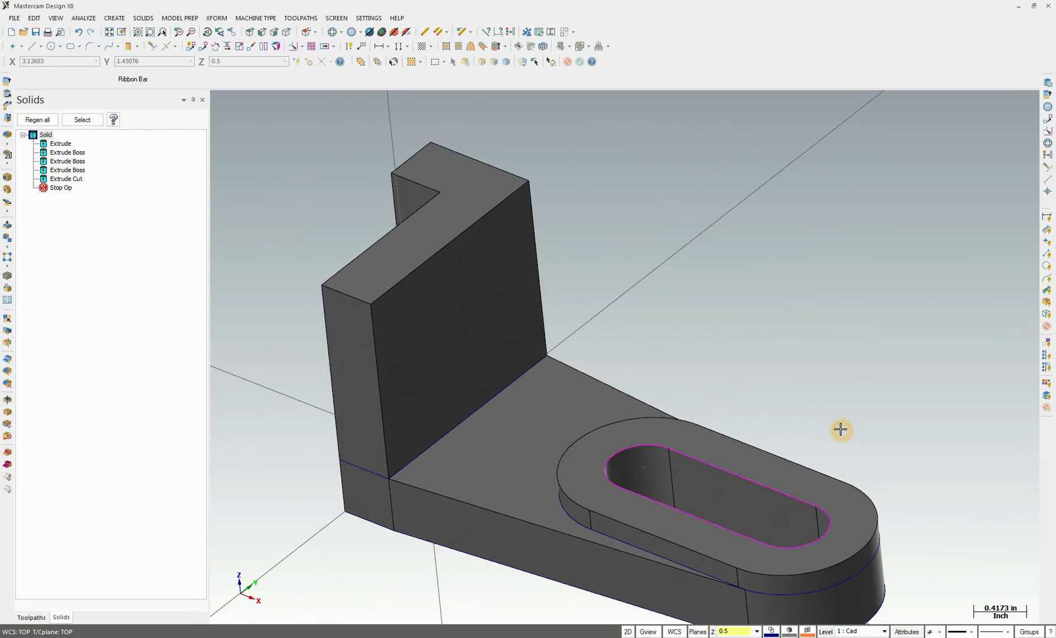
middle_drag(840, 429, 814, 423)
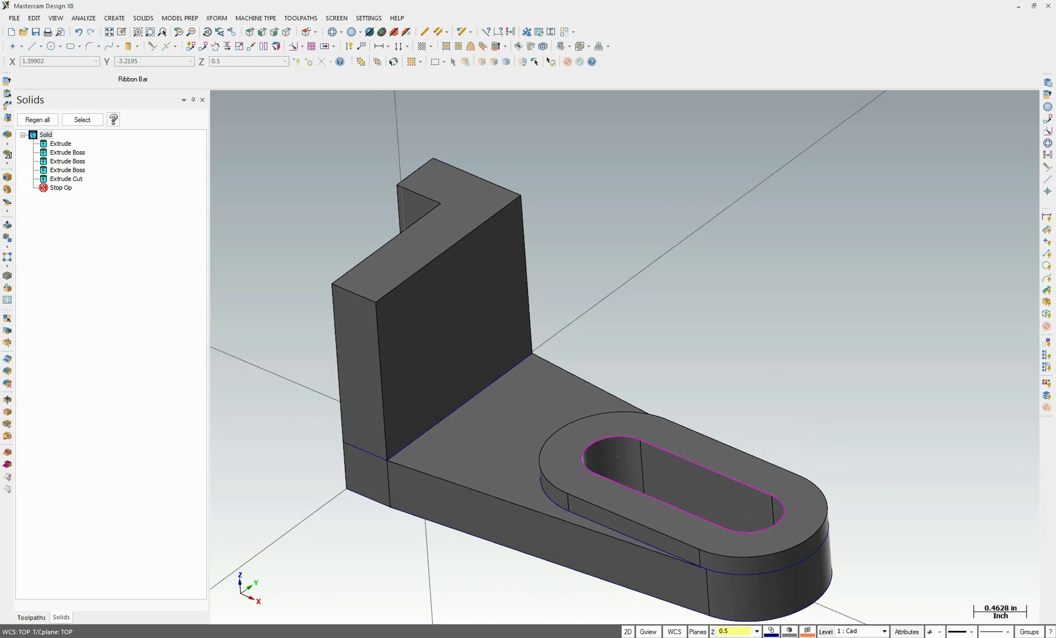
Switch to the Project 1 PDF in Adobe Reader and examine the upright's rounded corner and its radius dimension in the end view.
mouse_move(179, 636)
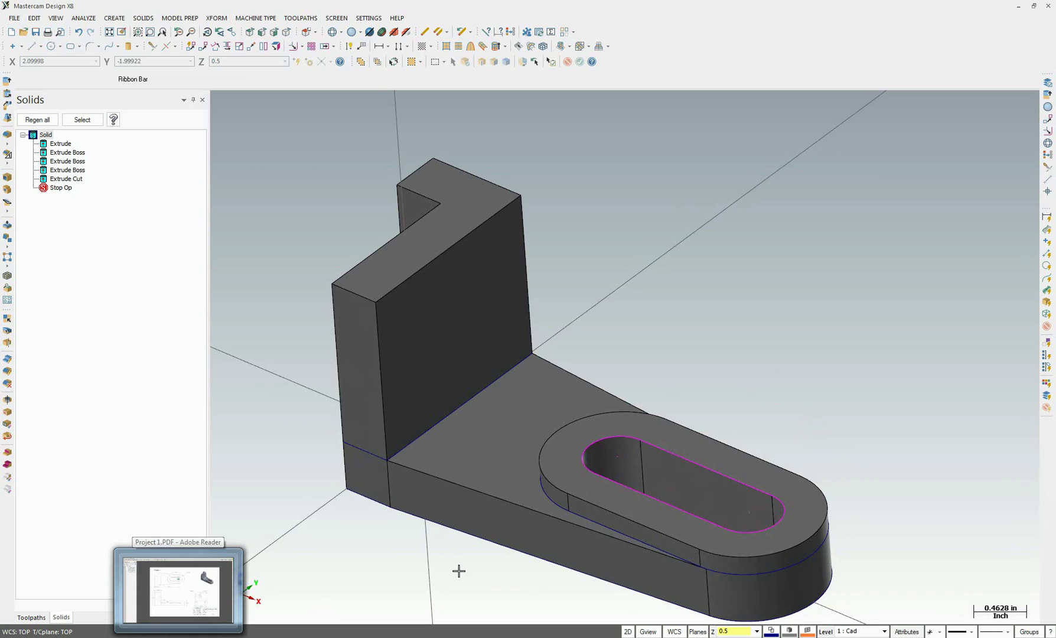
click(285, 543)
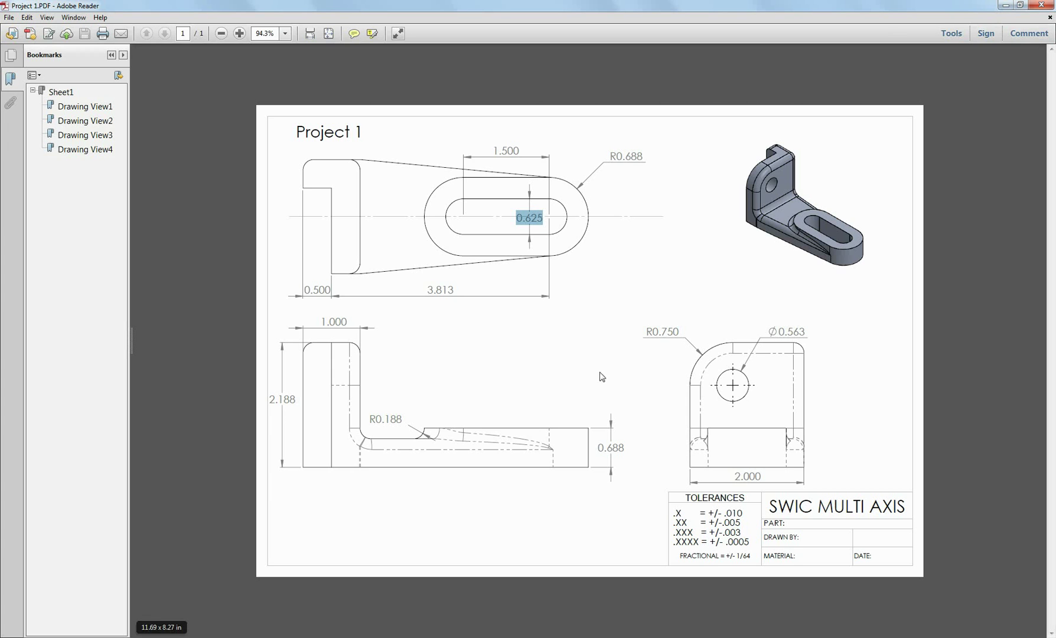
click(756, 356)
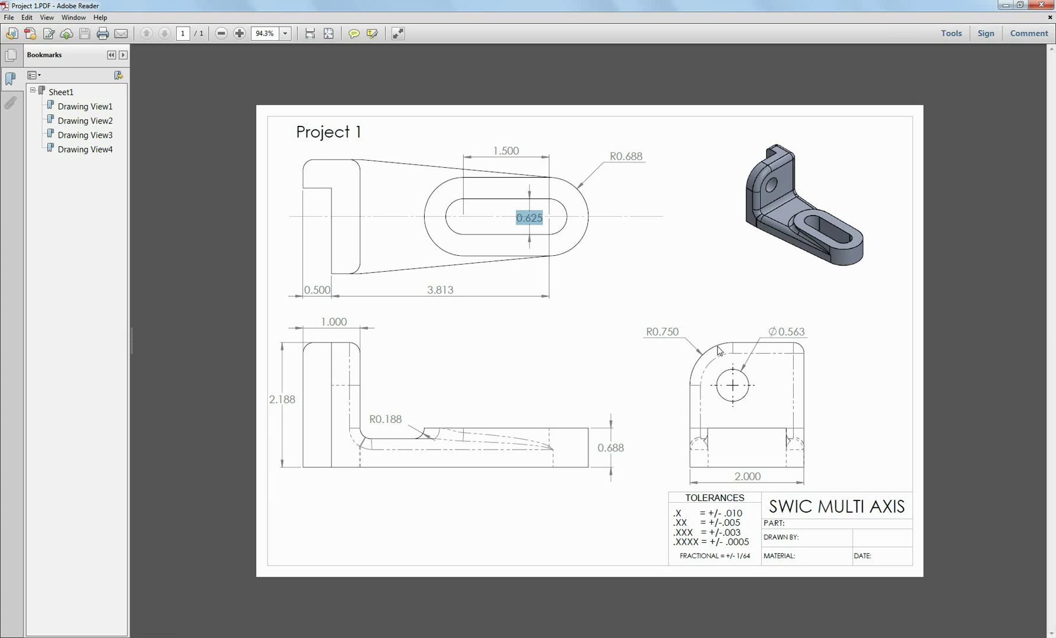
click(692, 387)
click(720, 353)
click(730, 343)
click(724, 386)
double_click(649, 331)
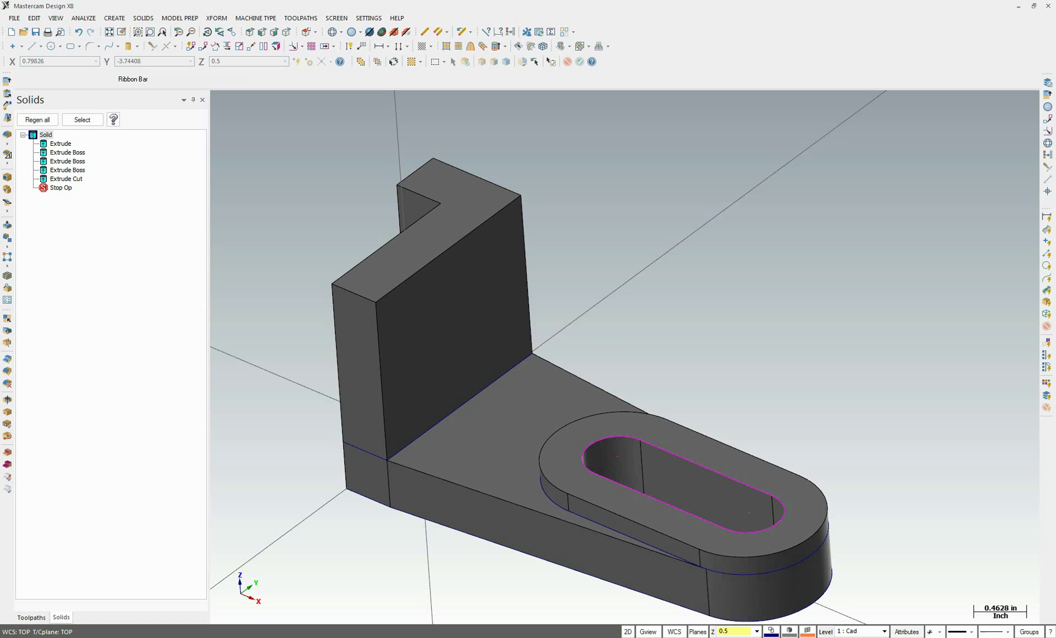
Round the upright's outer top corner edge with a solid Constant Radius Fillet of 0.7500 radius, with only edge selection enabled.
click(528, 284)
click(429, 208)
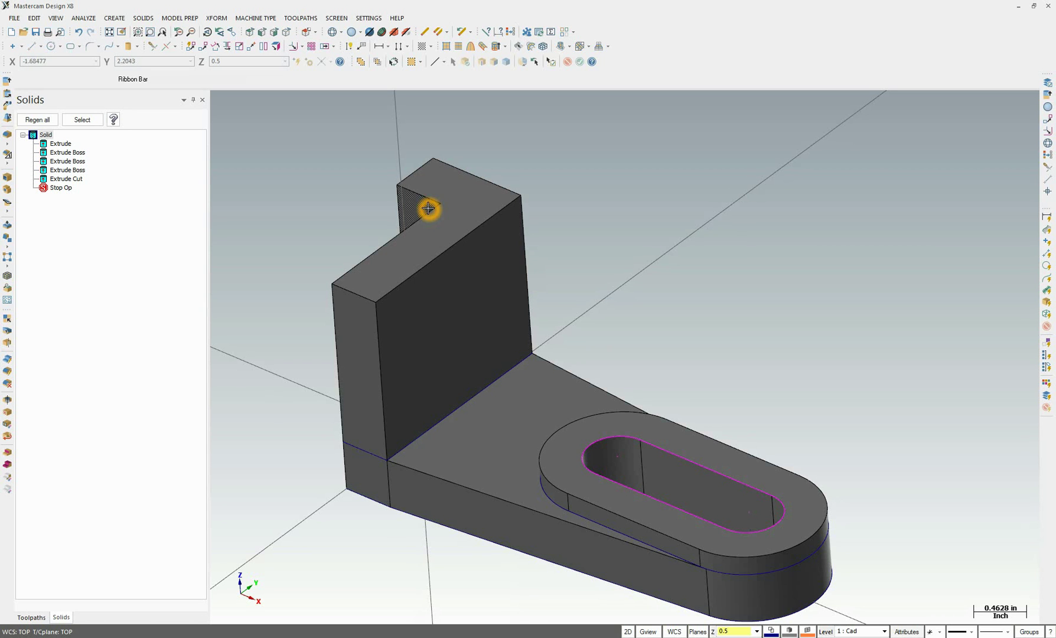
click(143, 19)
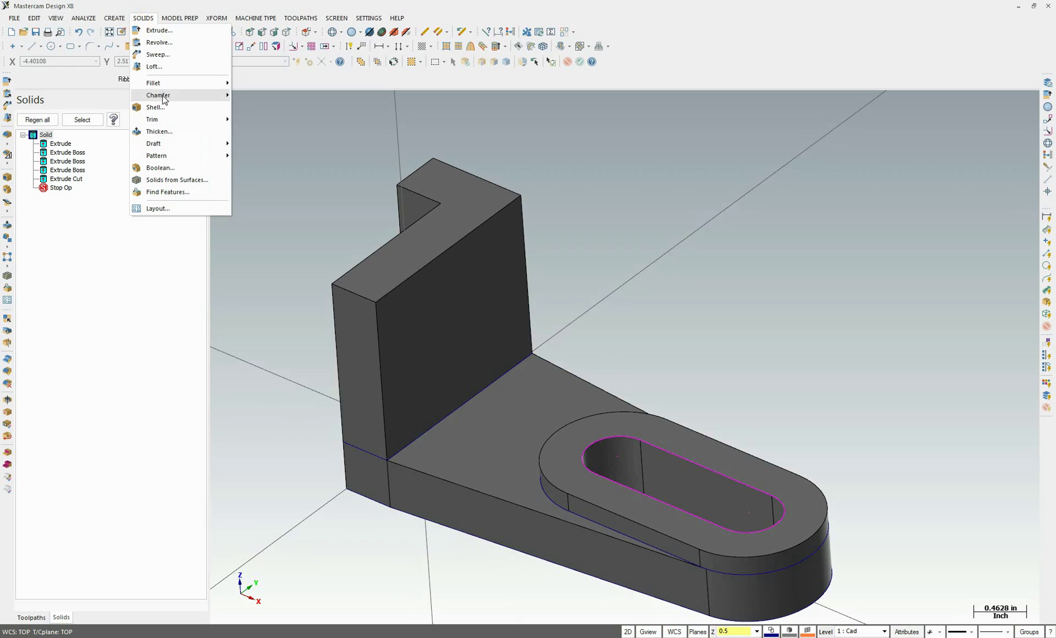
mouse_move(177, 83)
click(259, 84)
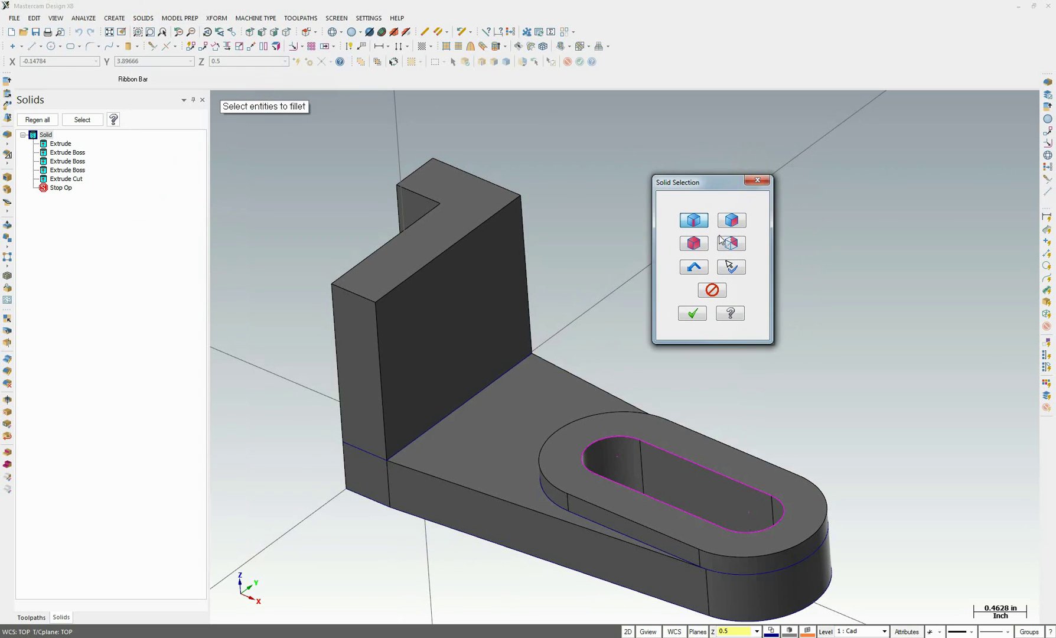
click(694, 220)
click(731, 225)
click(691, 240)
click(702, 244)
click(737, 222)
click(358, 294)
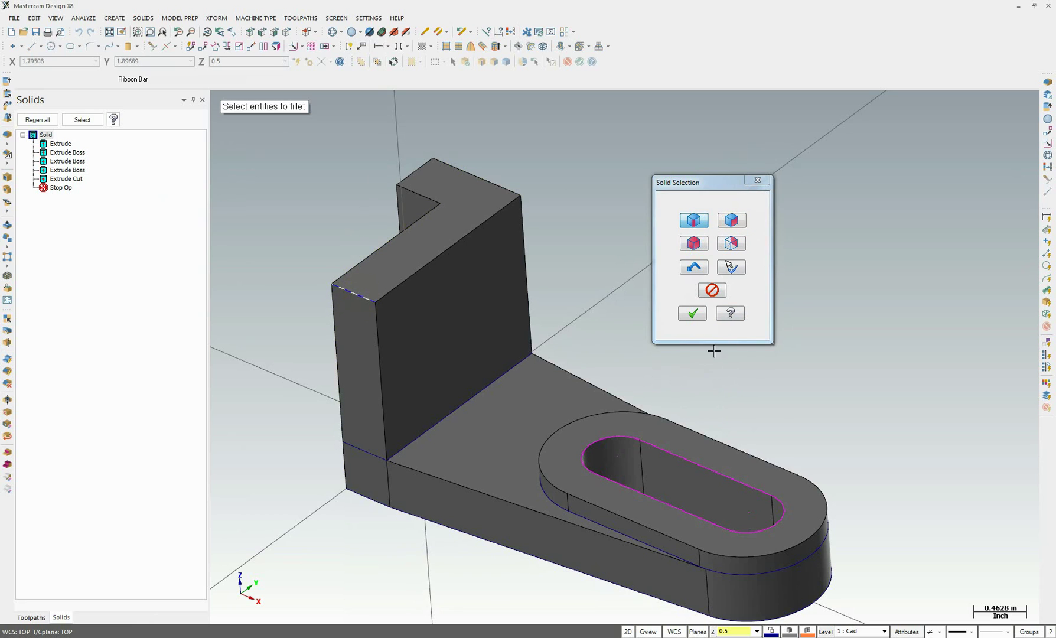
click(692, 313)
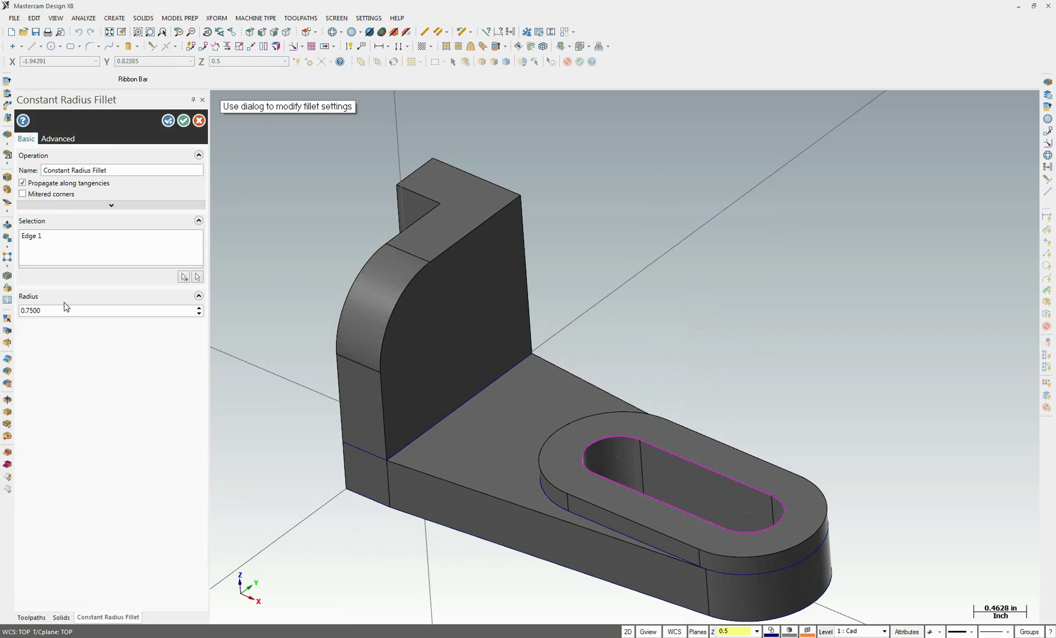
double_click(45, 310)
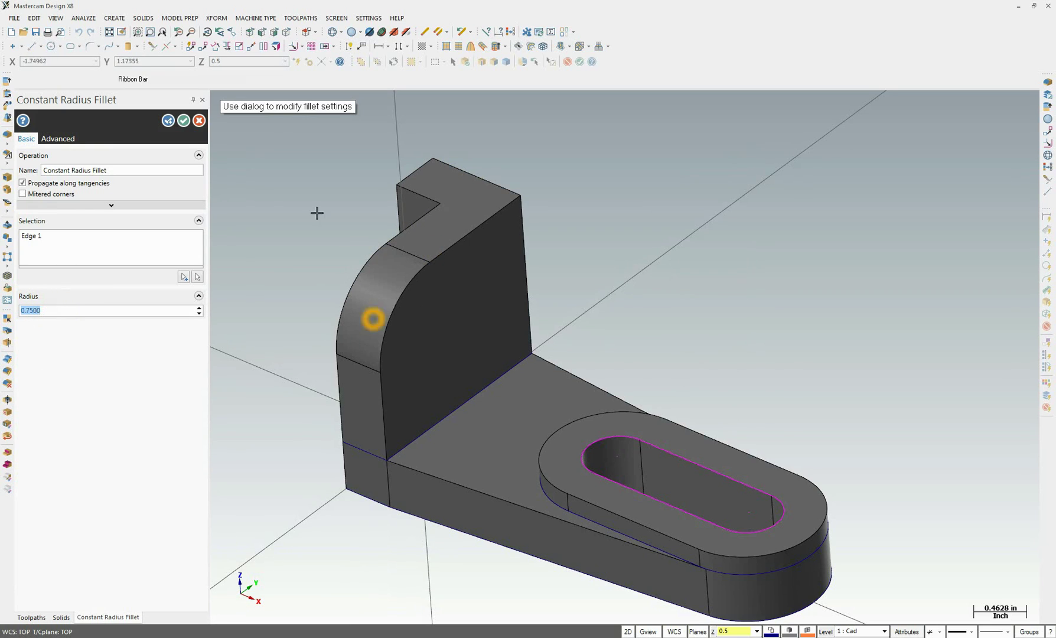
click(184, 120)
middle_drag(458, 438, 735, 258)
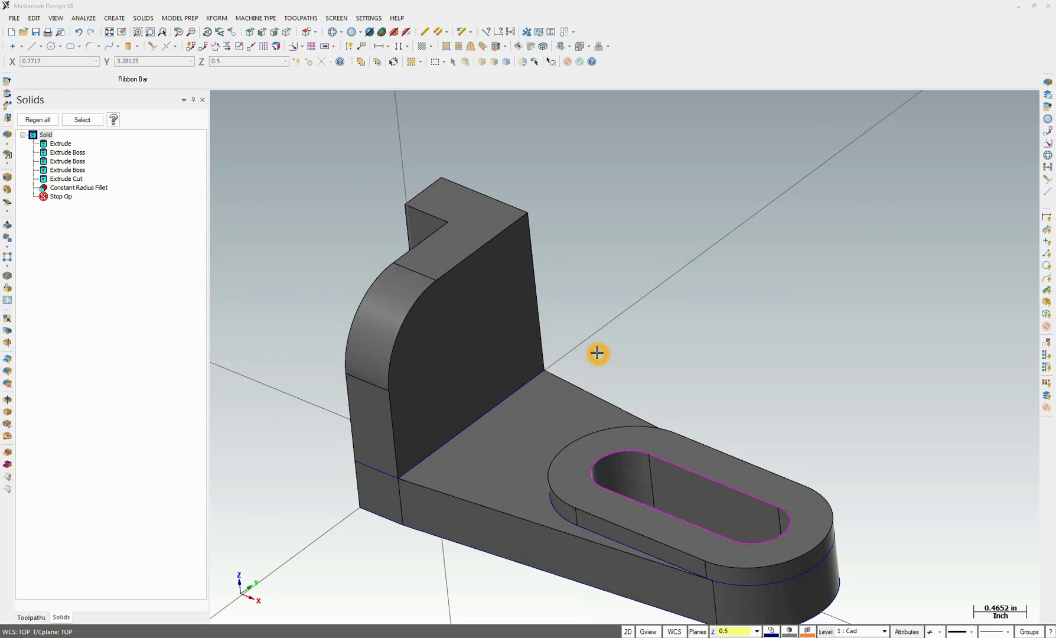
Set the construction depth Z to 0.0.
click(436, 357)
click(251, 33)
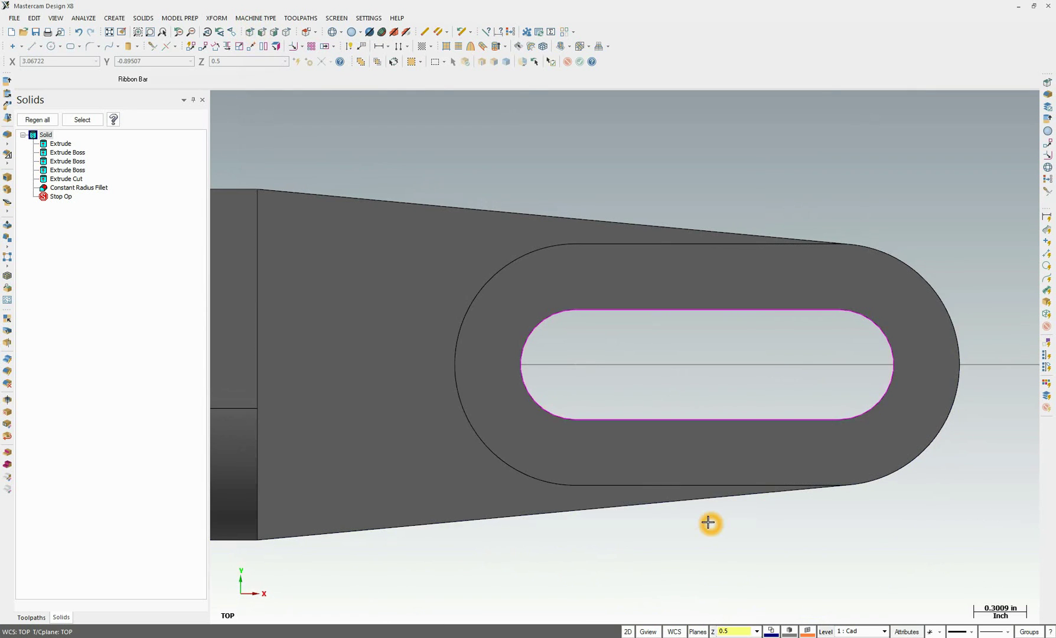
scroll(708, 523, down, 3)
middle_drag(599, 337, 742, 331)
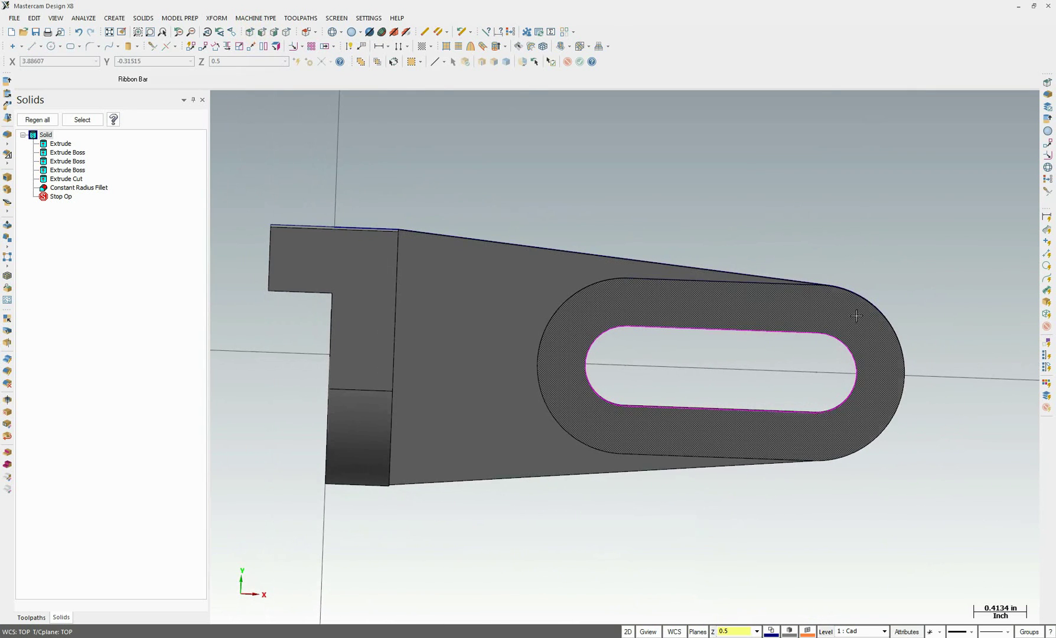
mouse_move(436, 403)
middle_down()
mouse_move(542, 480)
mouse_move(567, 485)
mouse_move(481, 303)
mouse_move(466, 371)
middle_up()
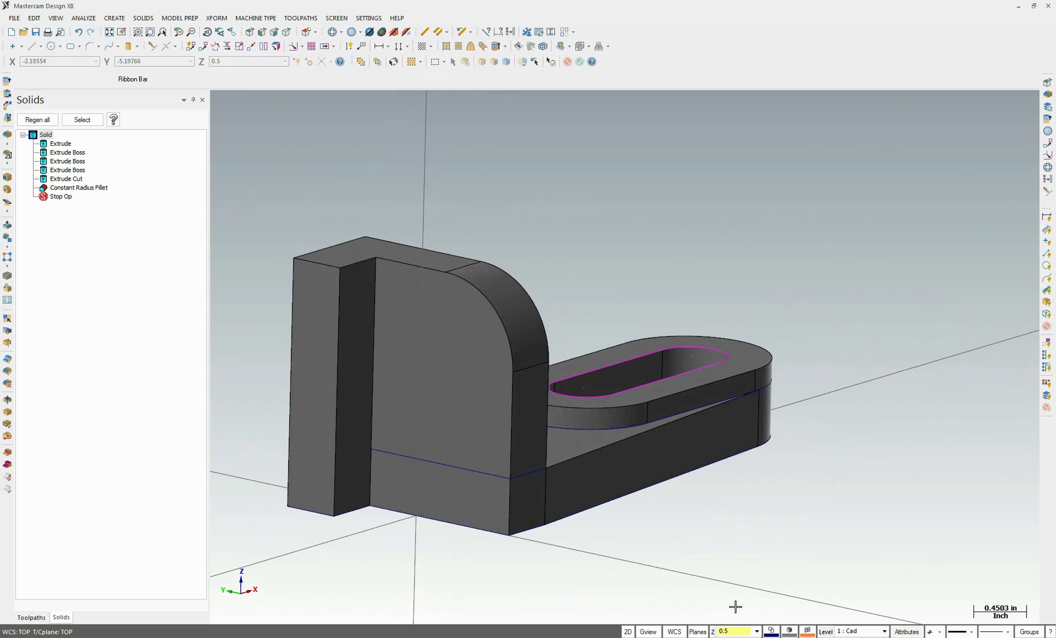
middle_drag(736, 608, 586, 502)
middle_drag(735, 635, 483, 349)
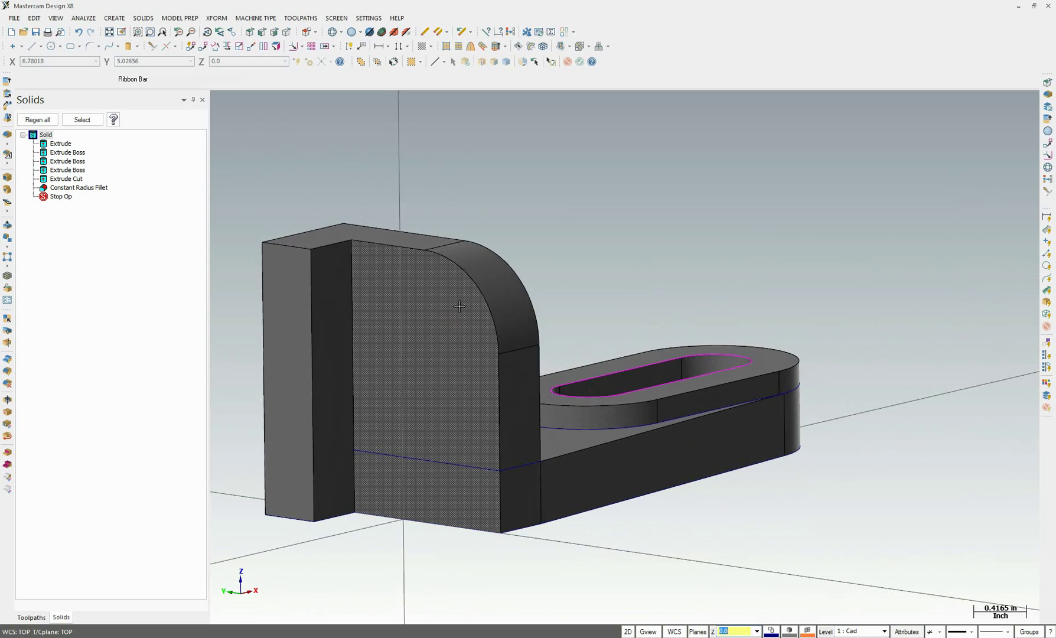
Set the WCS to Left Side and align the graphics view with it, facing the back of the upright.
middle_drag(404, 286, 497, 393)
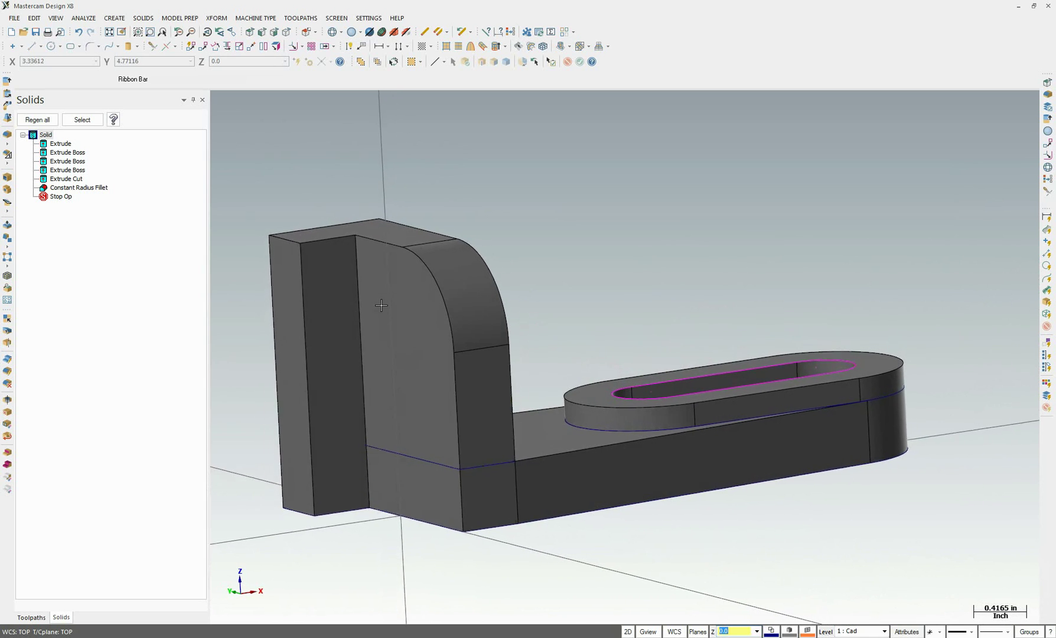
click(674, 631)
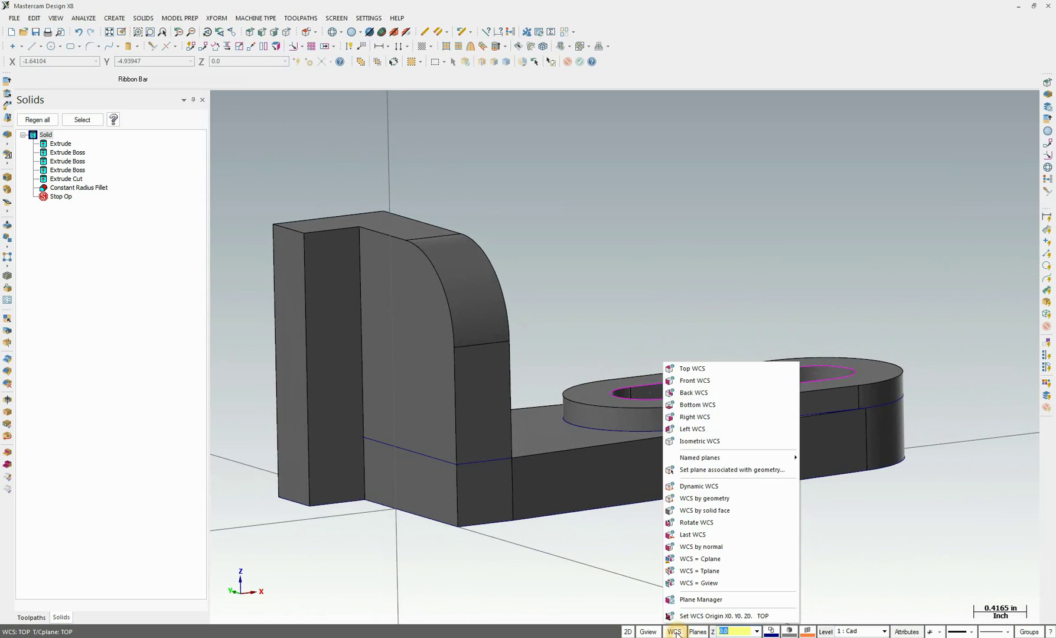
click(685, 429)
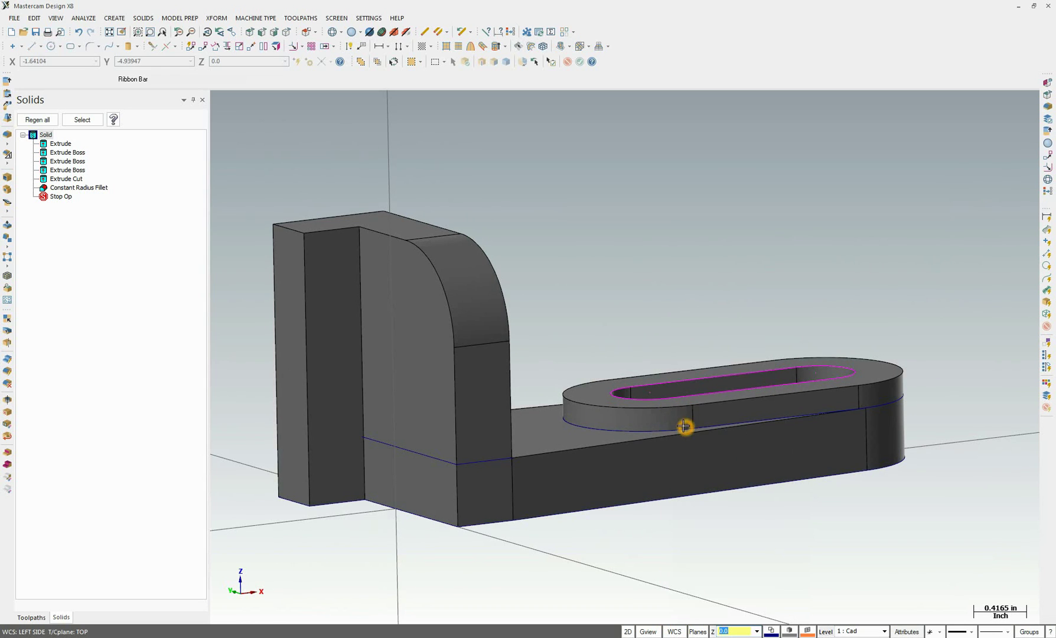
click(250, 34)
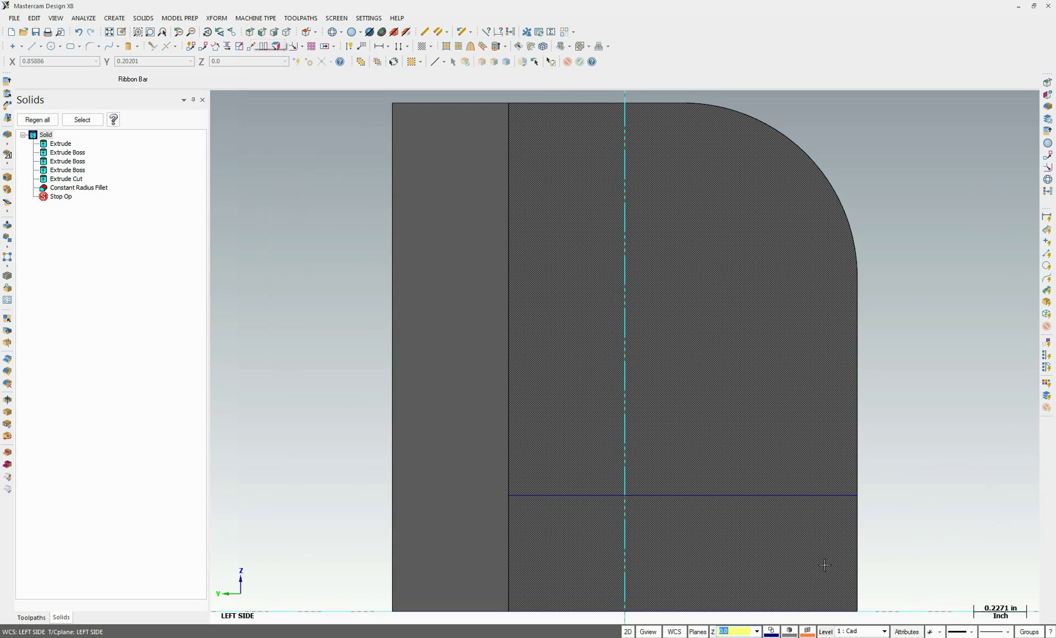
scroll(824, 564, down, 3)
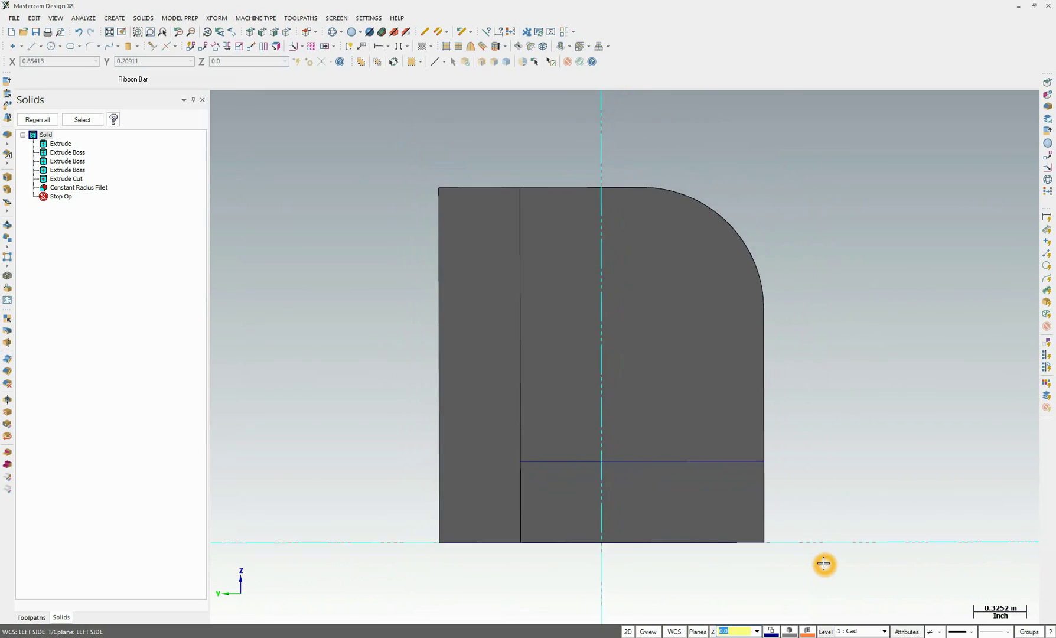
click(663, 510)
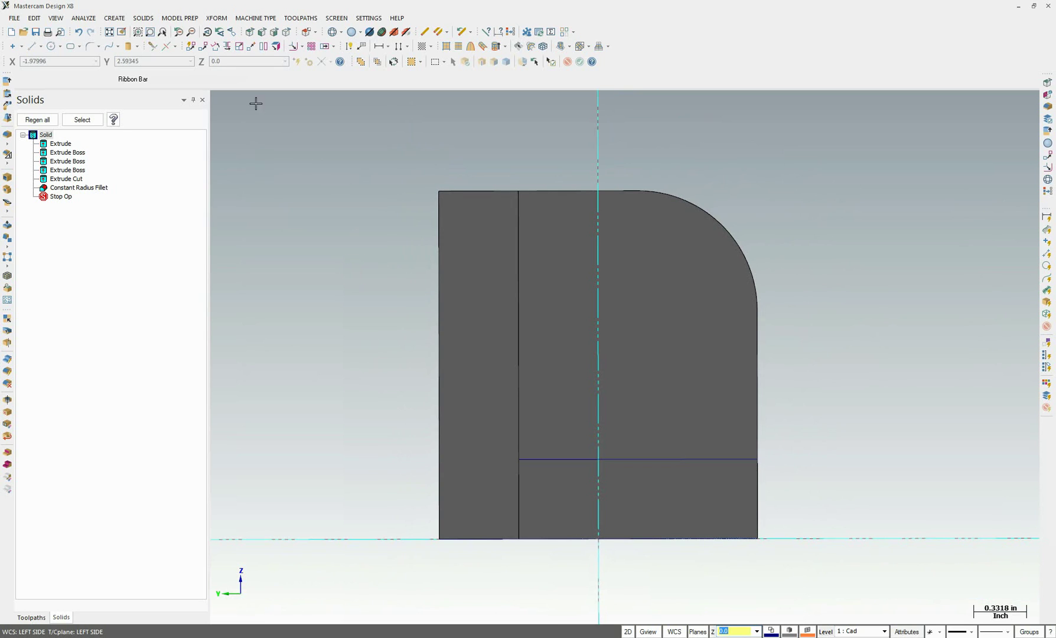
Draw a .563 diameter circle centred on the upright's rounded corner, checking the hole diameter in the Project 1 PDF.
click(50, 47)
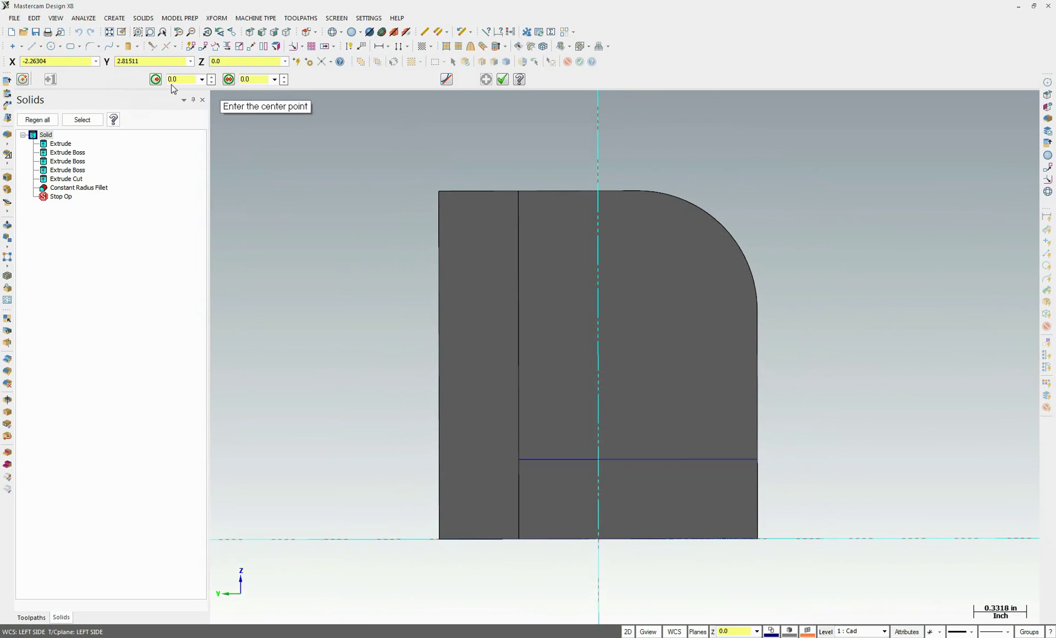
key(alt+Tab)
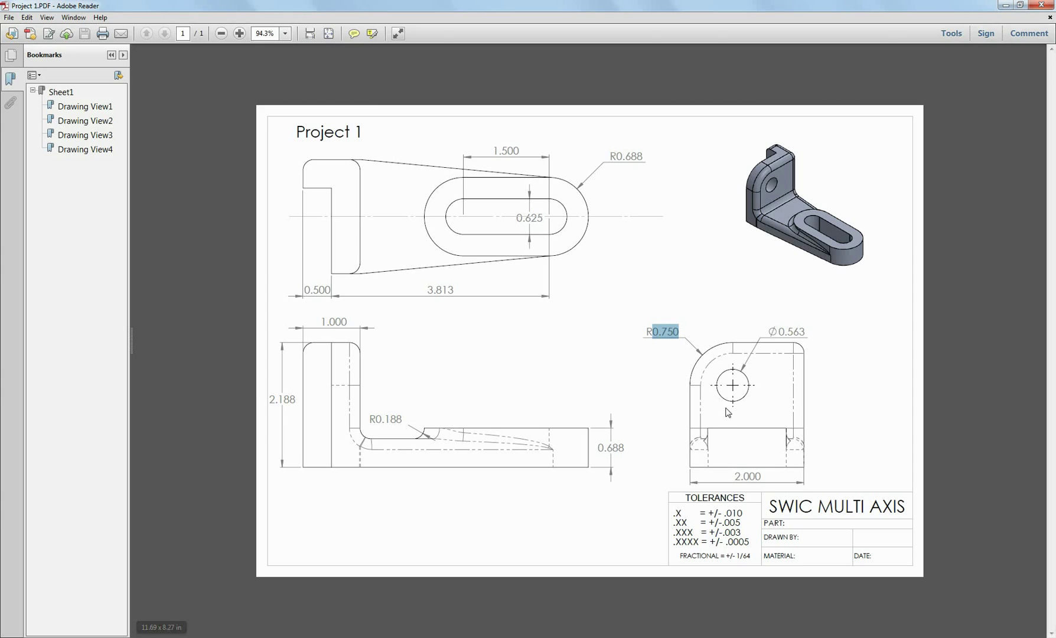
drag(784, 332, 806, 334)
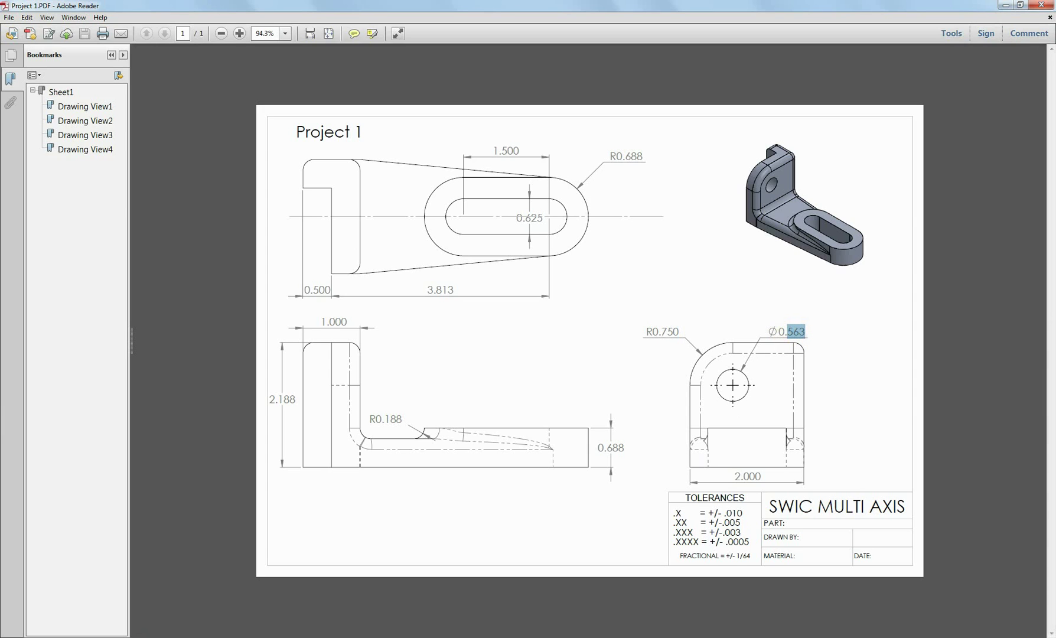
key(alt+Tab)
click(252, 79)
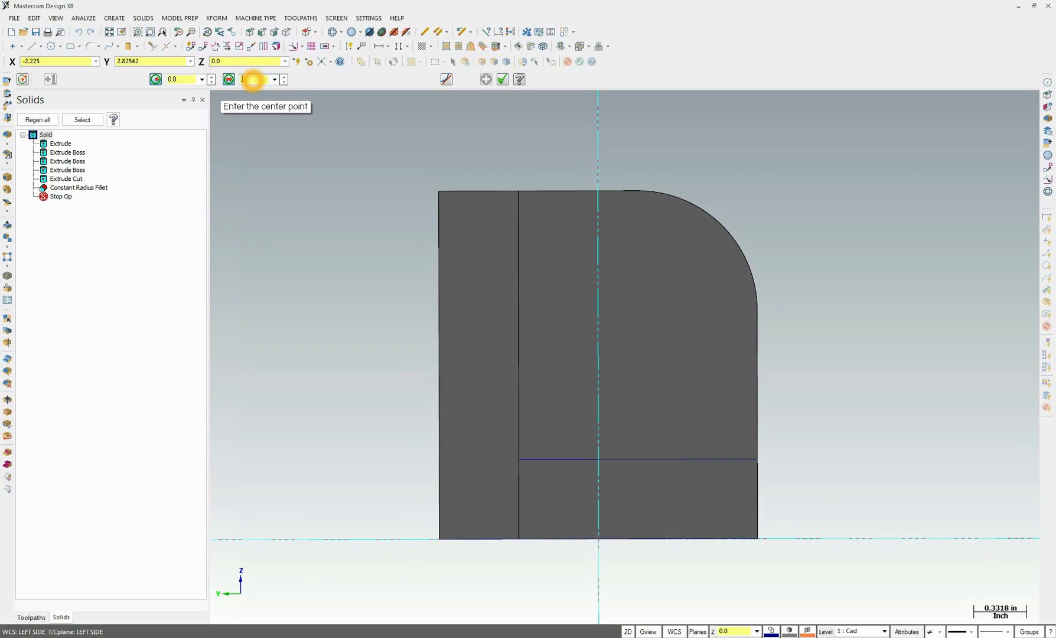
text(.563)
click(712, 215)
middle_drag(712, 215, 885, 367)
click(738, 632)
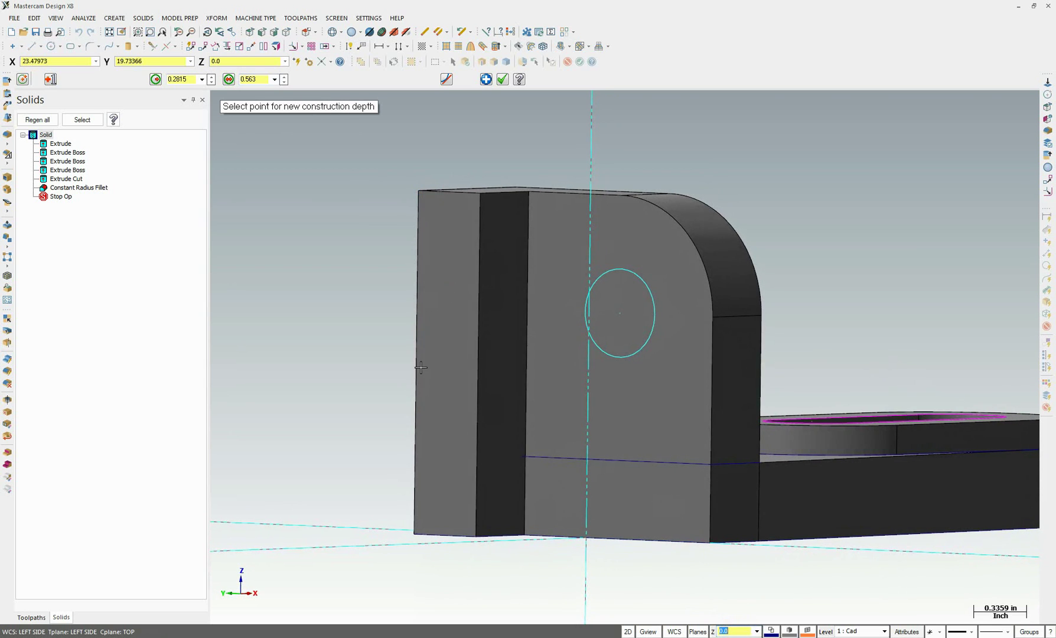
middle_drag(421, 367, 651, 323)
click(460, 318)
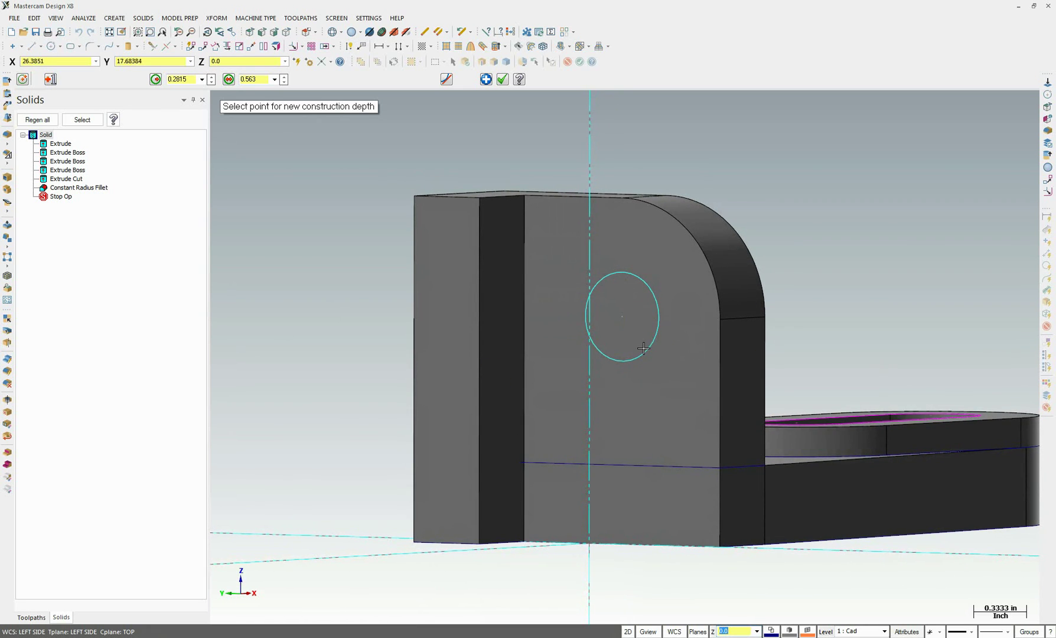
click(503, 325)
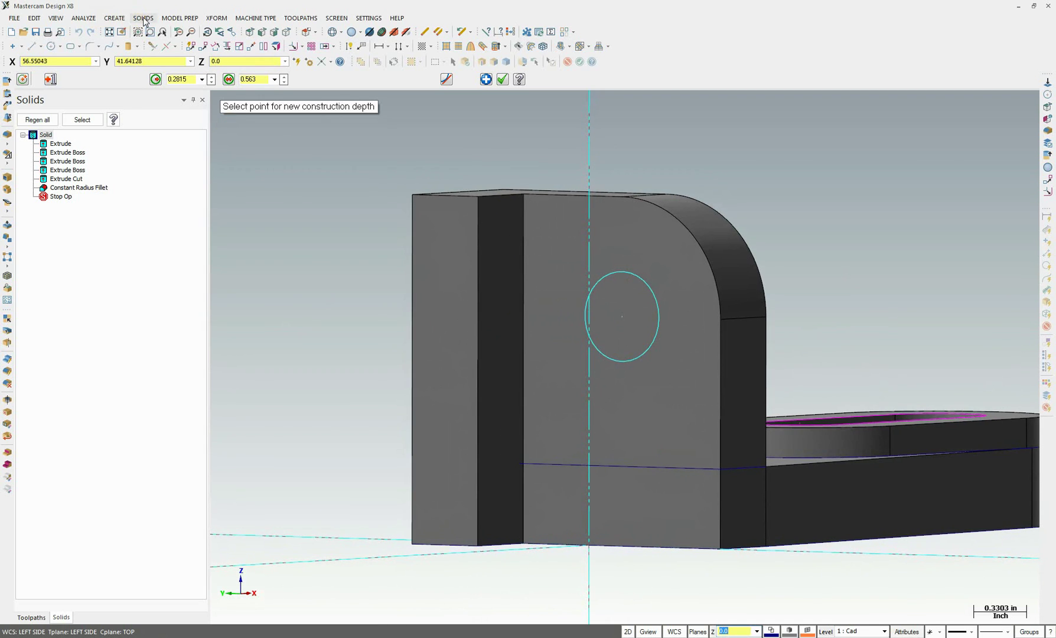
middle_drag(621, 287, 629, 258)
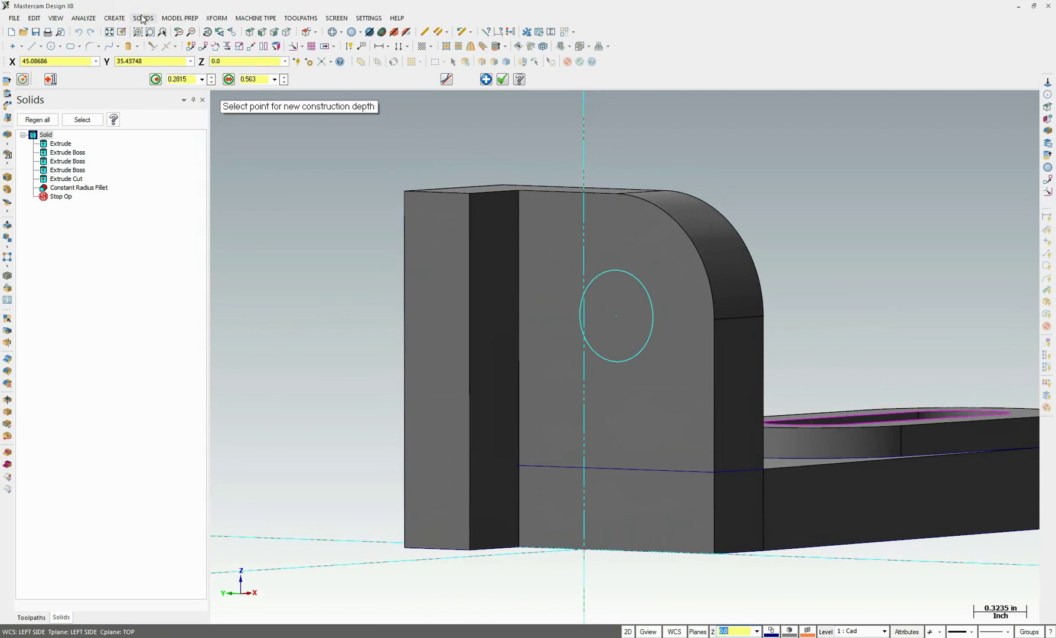
Cut the .563 diameter circle through the upright with a solid Extrude, as a Cut body with Through all.
click(142, 19)
click(150, 29)
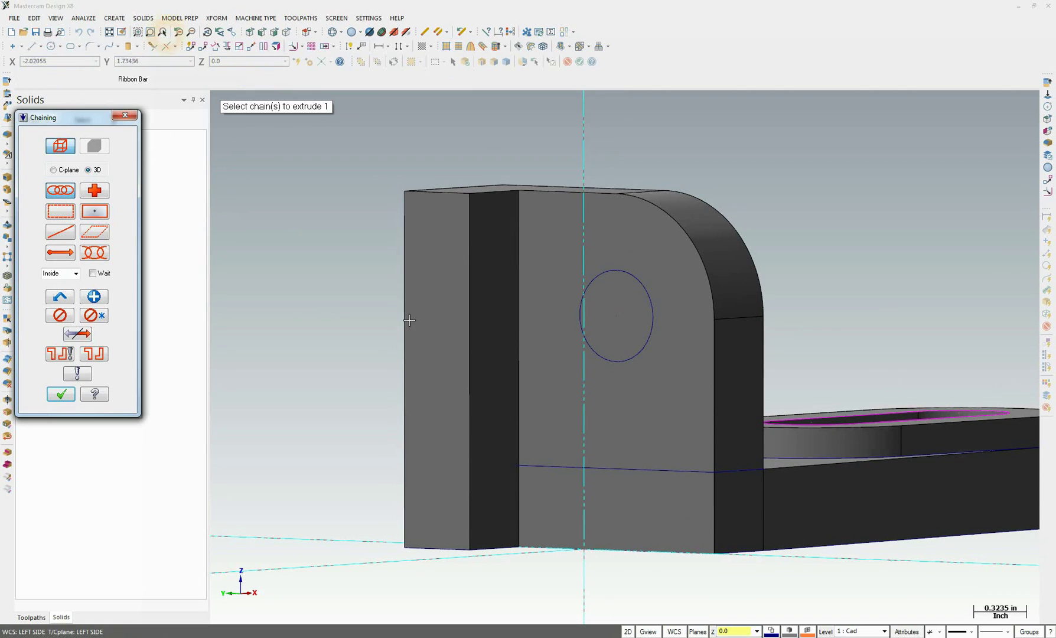
click(635, 282)
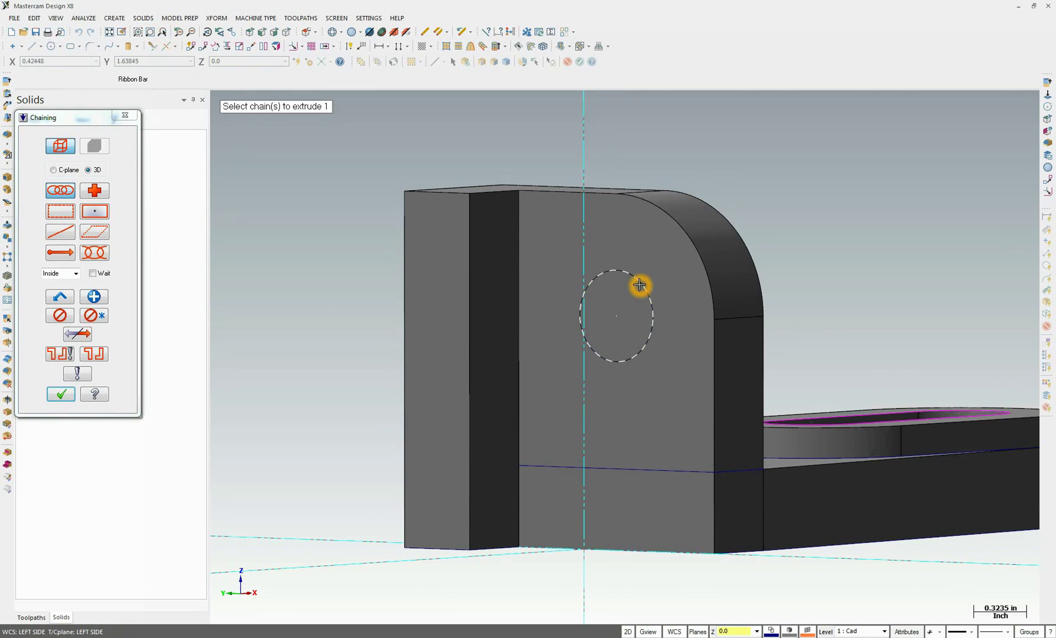
click(51, 395)
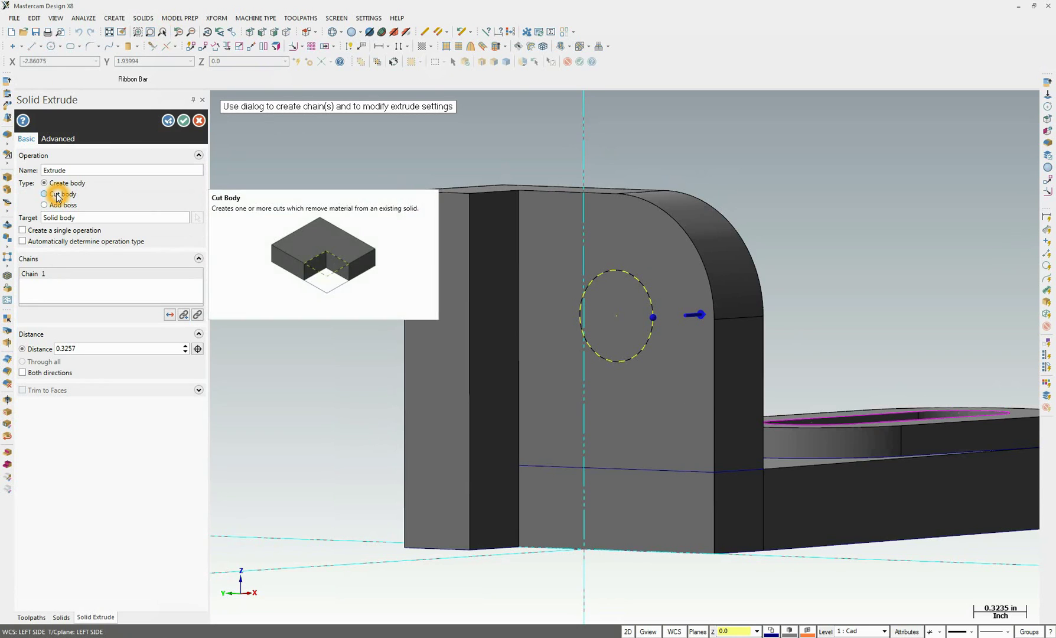
click(56, 194)
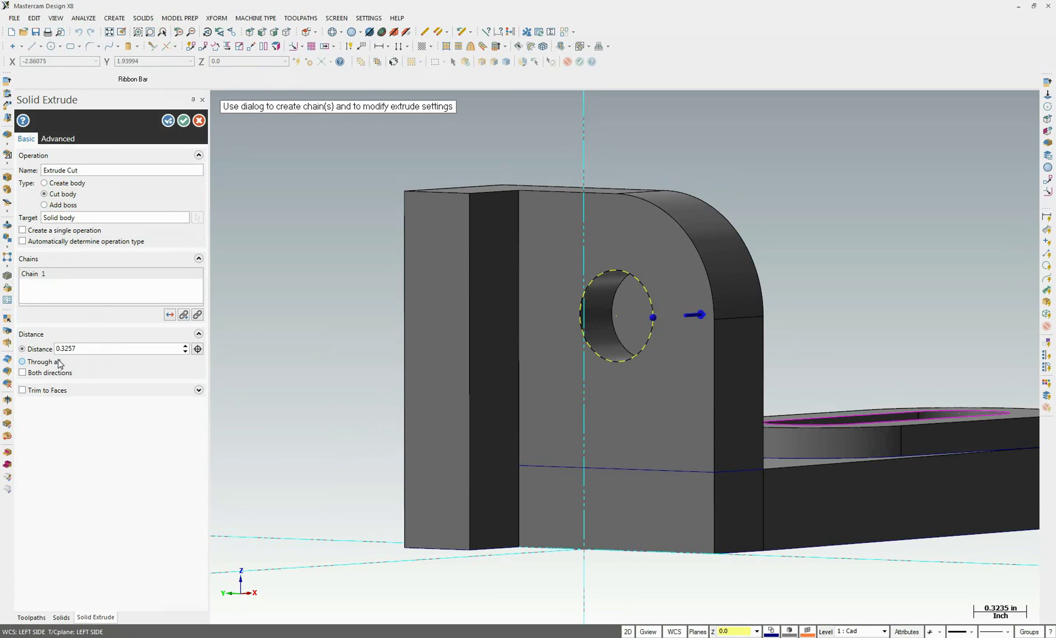
click(58, 361)
click(186, 121)
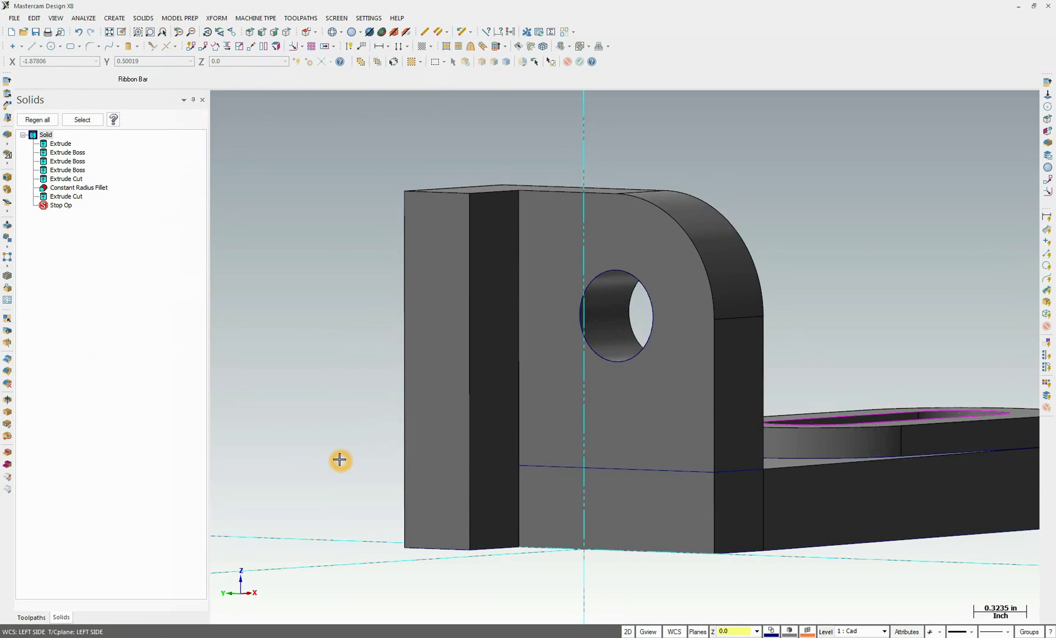
Start a solid Constant Radius Fillet and select the upright's inner-face outline, side-face edges and its junction with the base.
scroll(342, 460, down, 3)
mouse_move(342, 460)
middle_down()
mouse_move(424, 493)
mouse_move(700, 368)
mouse_move(701, 401)
mouse_move(633, 353)
mouse_move(700, 420)
mouse_move(675, 466)
mouse_move(688, 554)
middle_up()
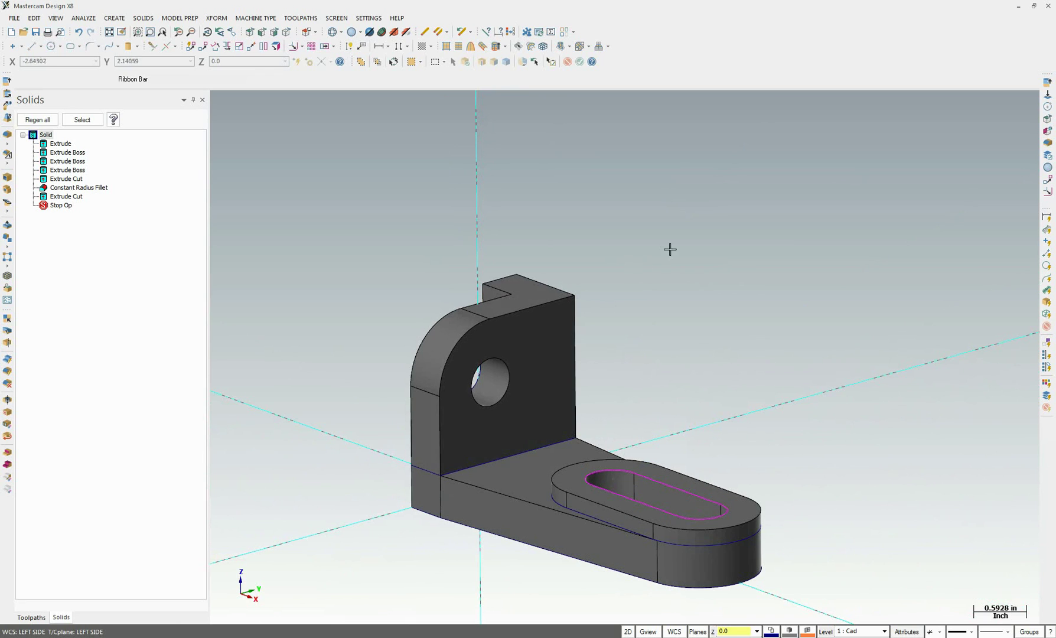
click(134, 19)
mouse_move(156, 83)
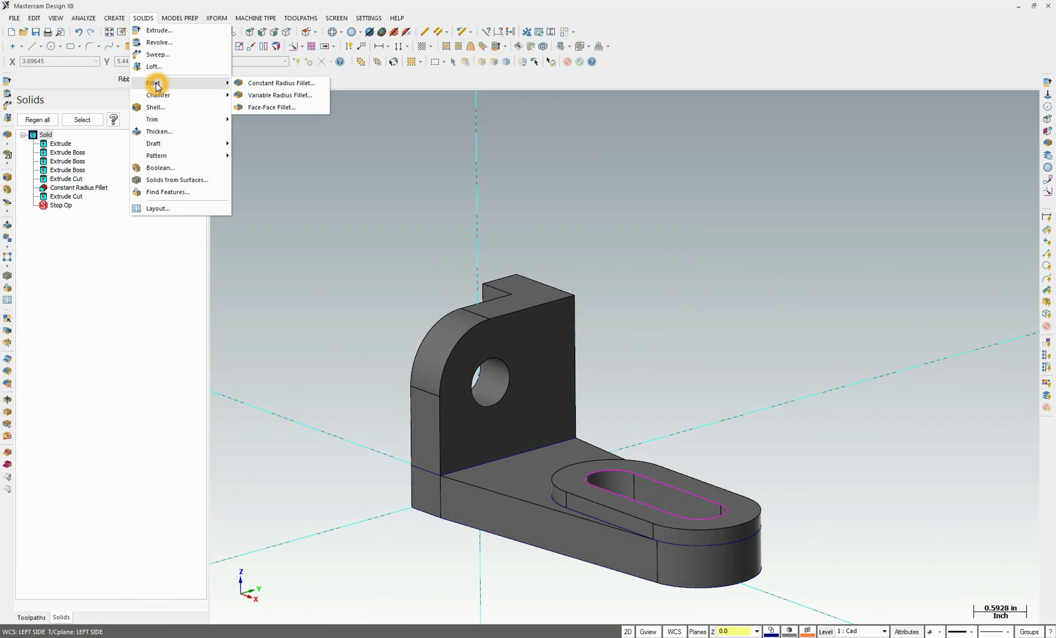
click(302, 83)
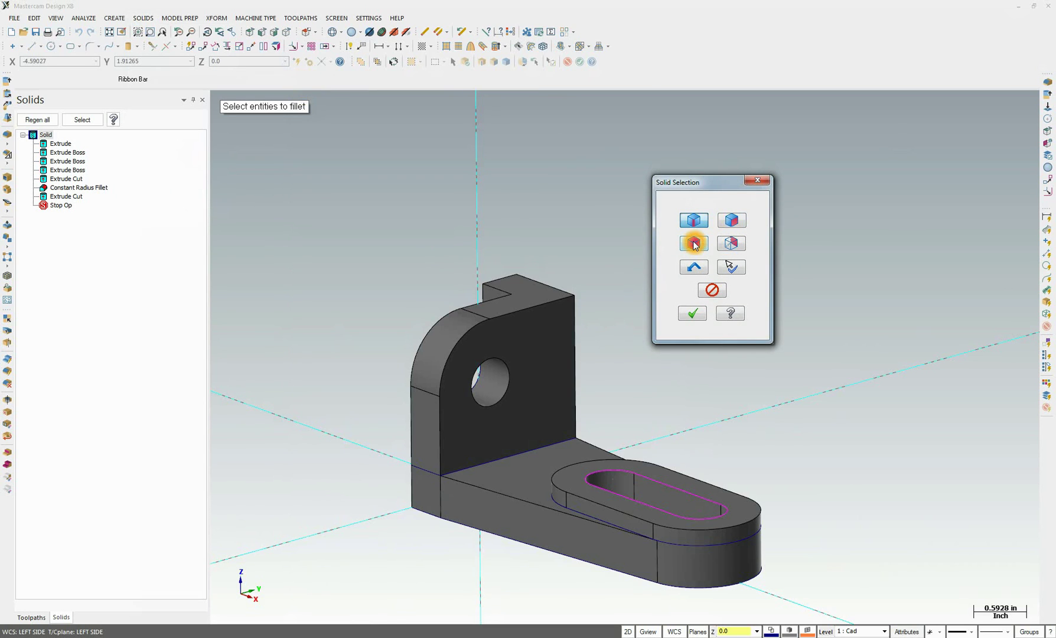
middle_drag(679, 333, 420, 384)
click(387, 328)
click(363, 316)
click(420, 384)
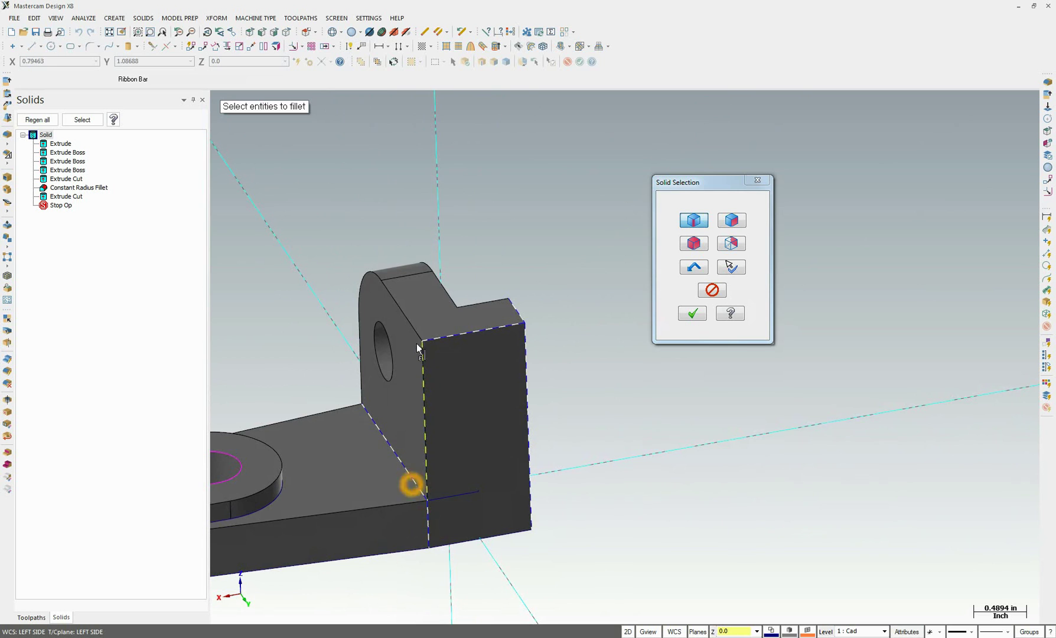
click(371, 271)
middle_drag(372, 272, 550, 409)
click(550, 410)
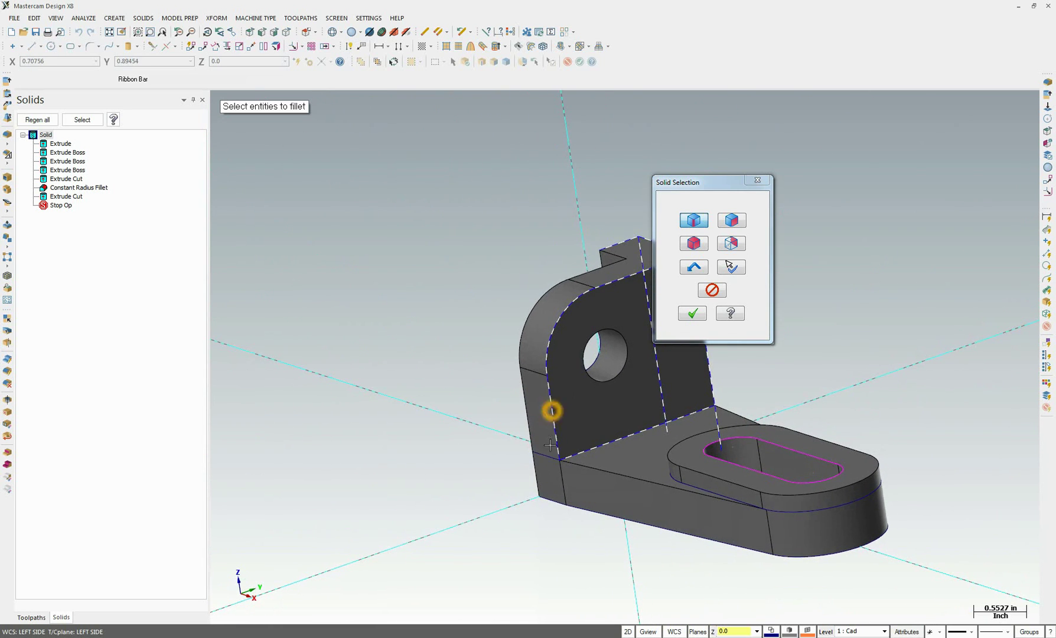
Add the base's upper side edges and the edge where it meets the slotted pad to the fillet selection.
click(563, 479)
click(618, 474)
middle_drag(674, 482, 852, 500)
click(522, 449)
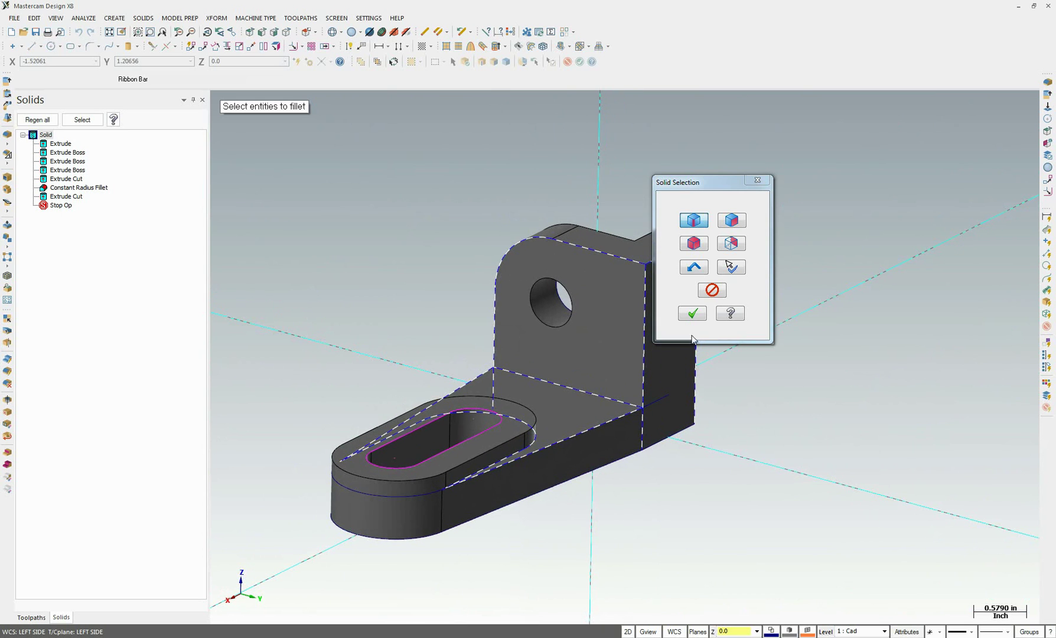
Apply a .188 radius to the selected edges with Propagate along tangencies on, and inspect the fillet from the other side.
click(692, 313)
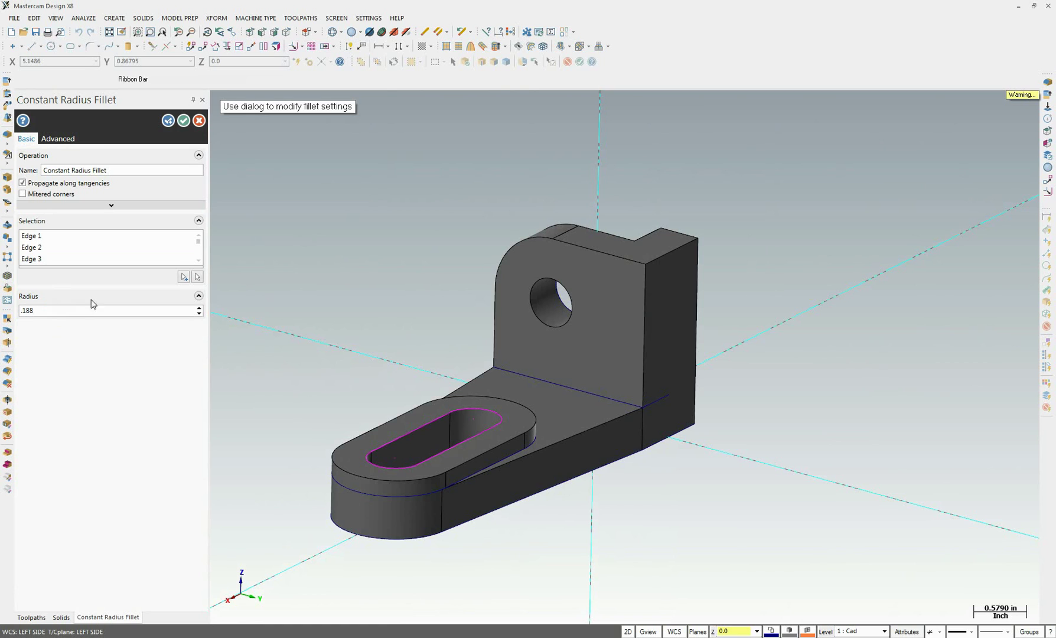
click(184, 121)
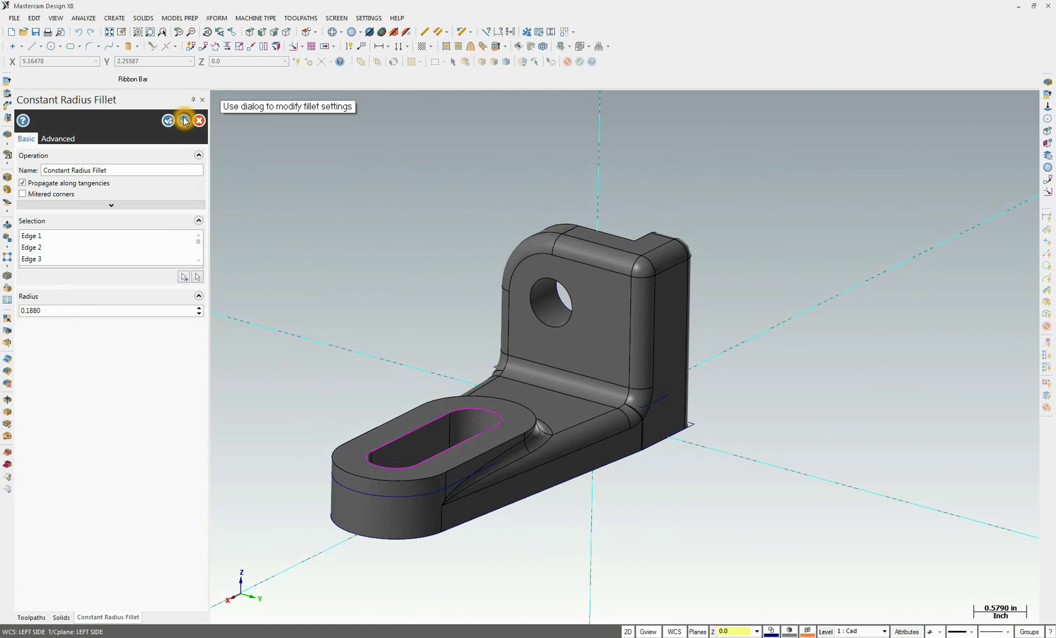
middle_drag(283, 260, 620, 490)
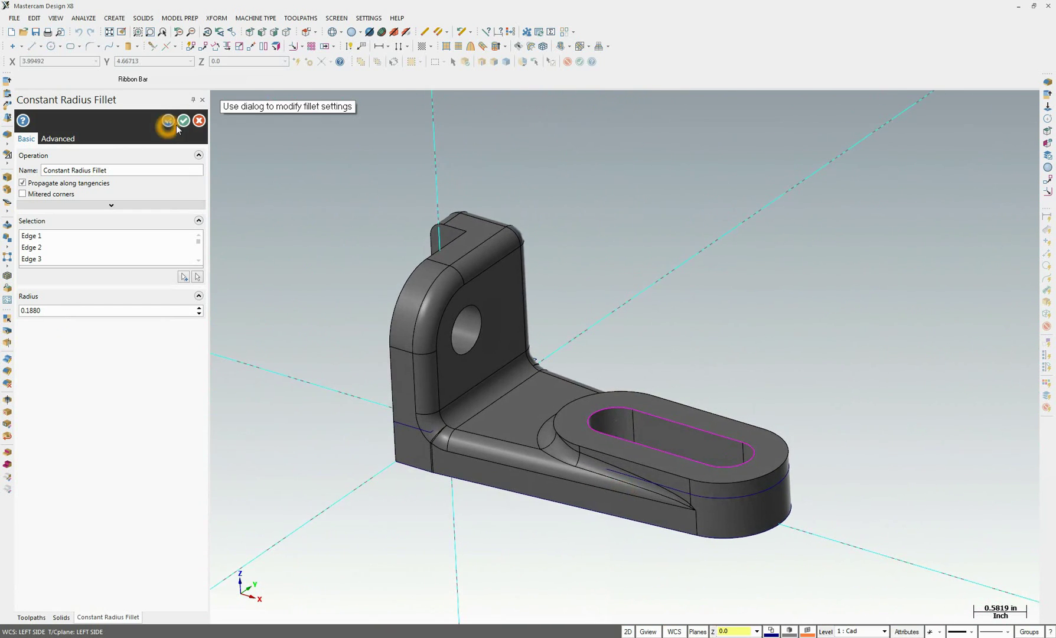